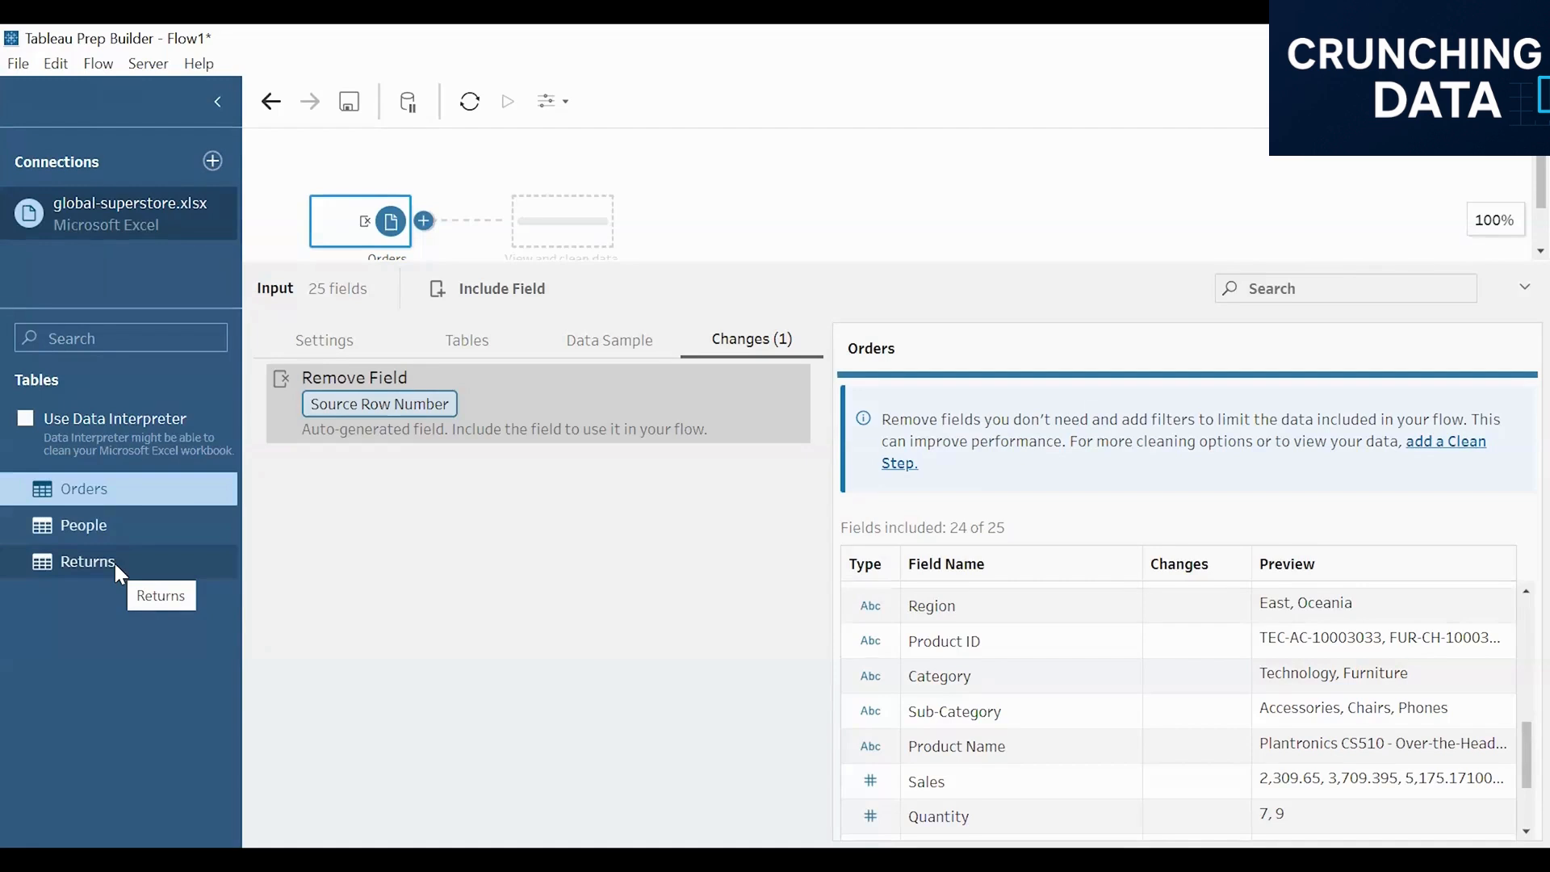
Remove the global-superstore.xlsx connection from the flow.
{"action": "left_click", "coordinate": [1523, 288]}
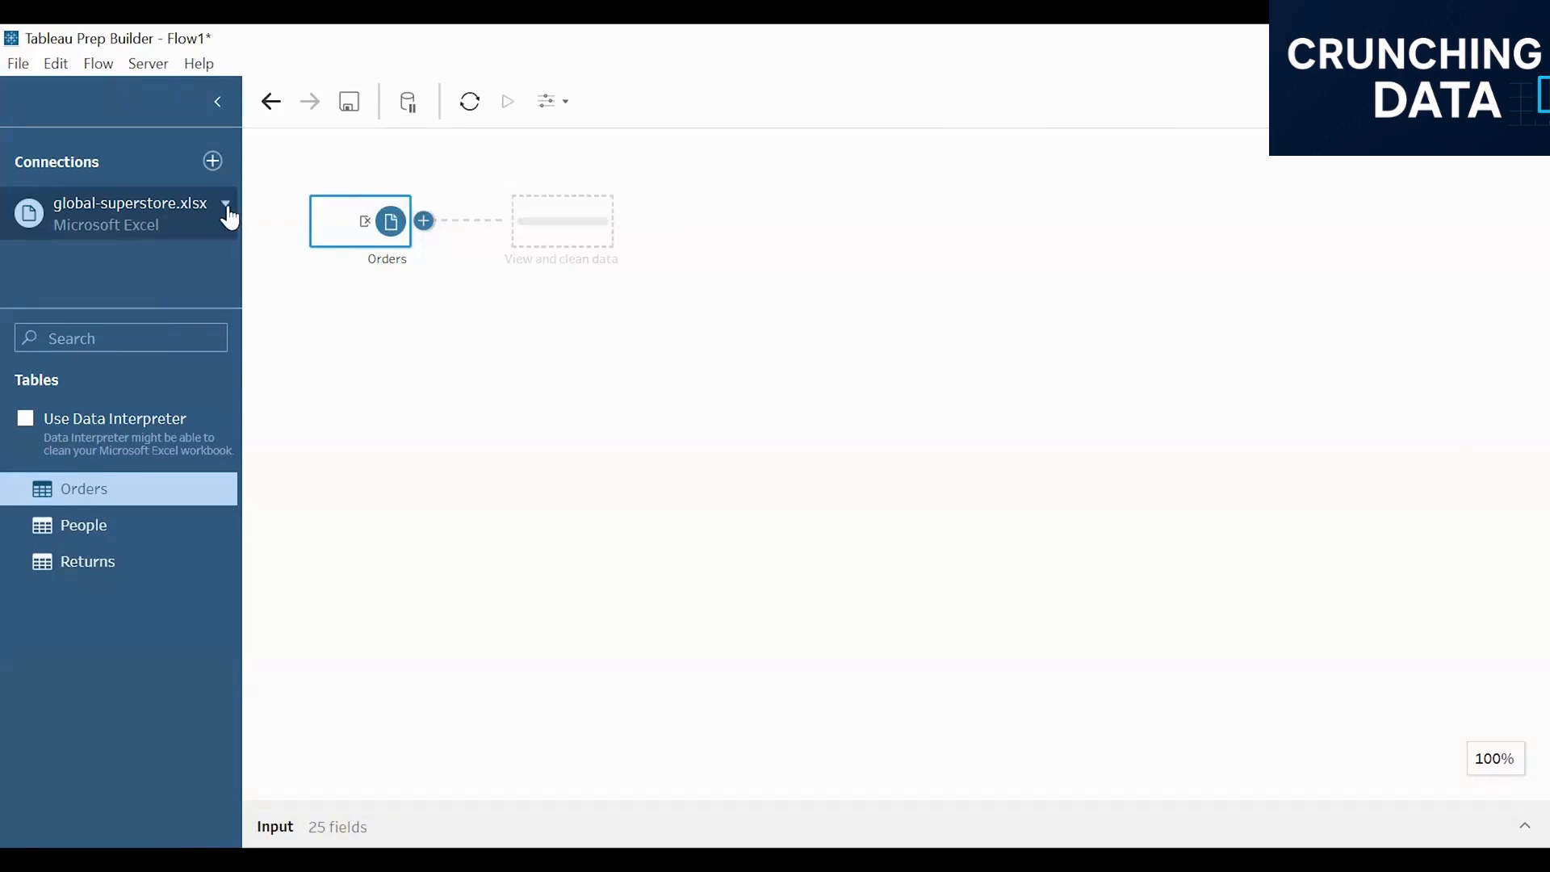
{"action": "left_click", "coordinate": [226, 208]}
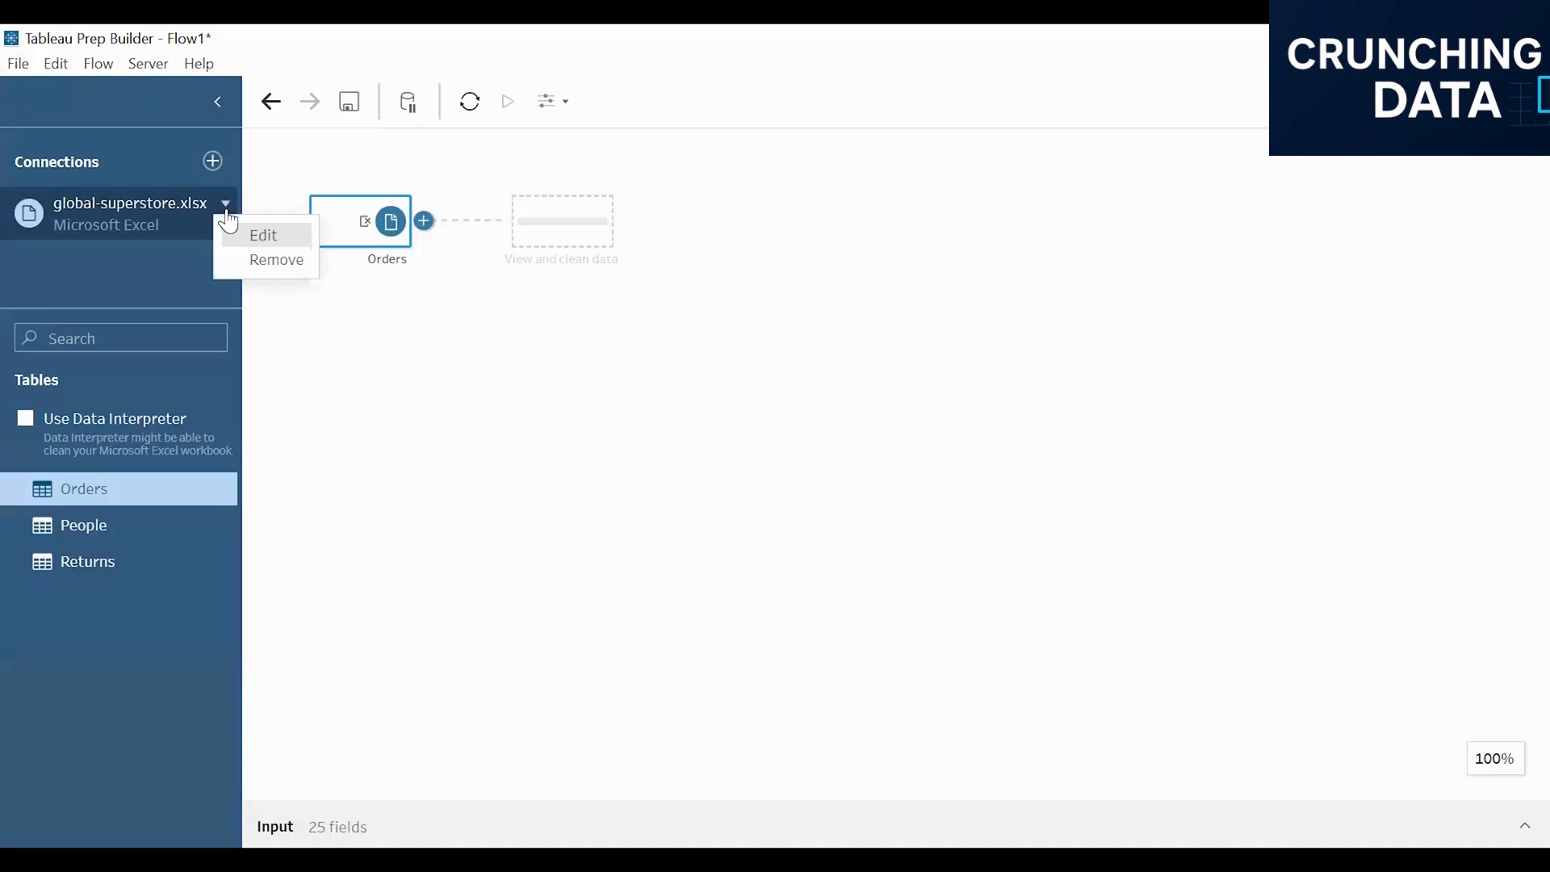
{"action": "left_click", "coordinate": [241, 253]}
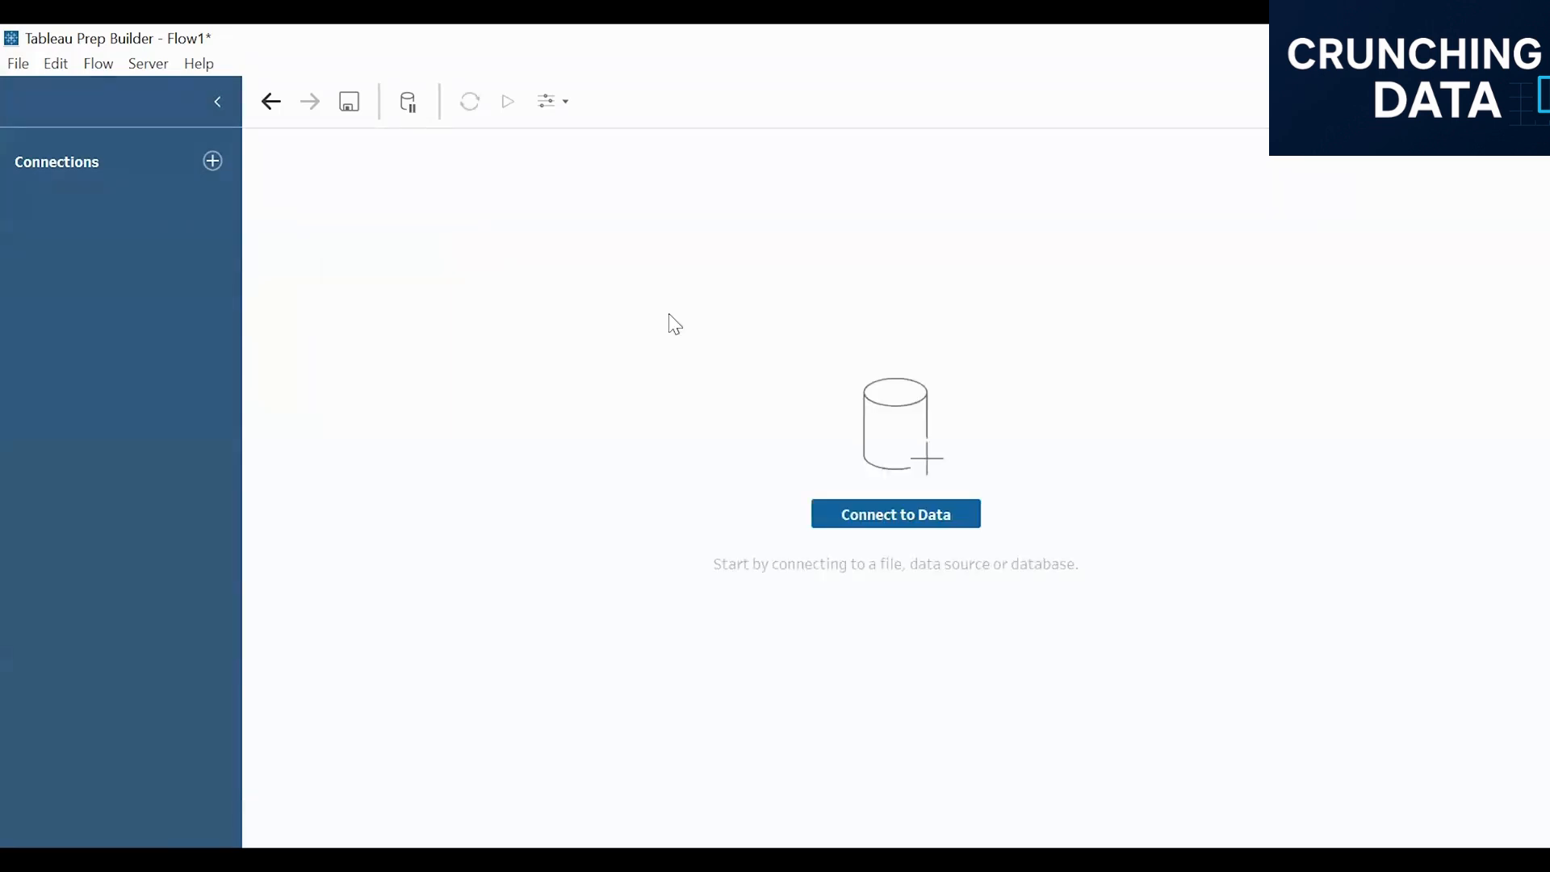
Connect to the Excel files Technology, Office supplies and Furniture and add each one to the flow as an input.
{"action": "left_click", "coordinate": [208, 158]}
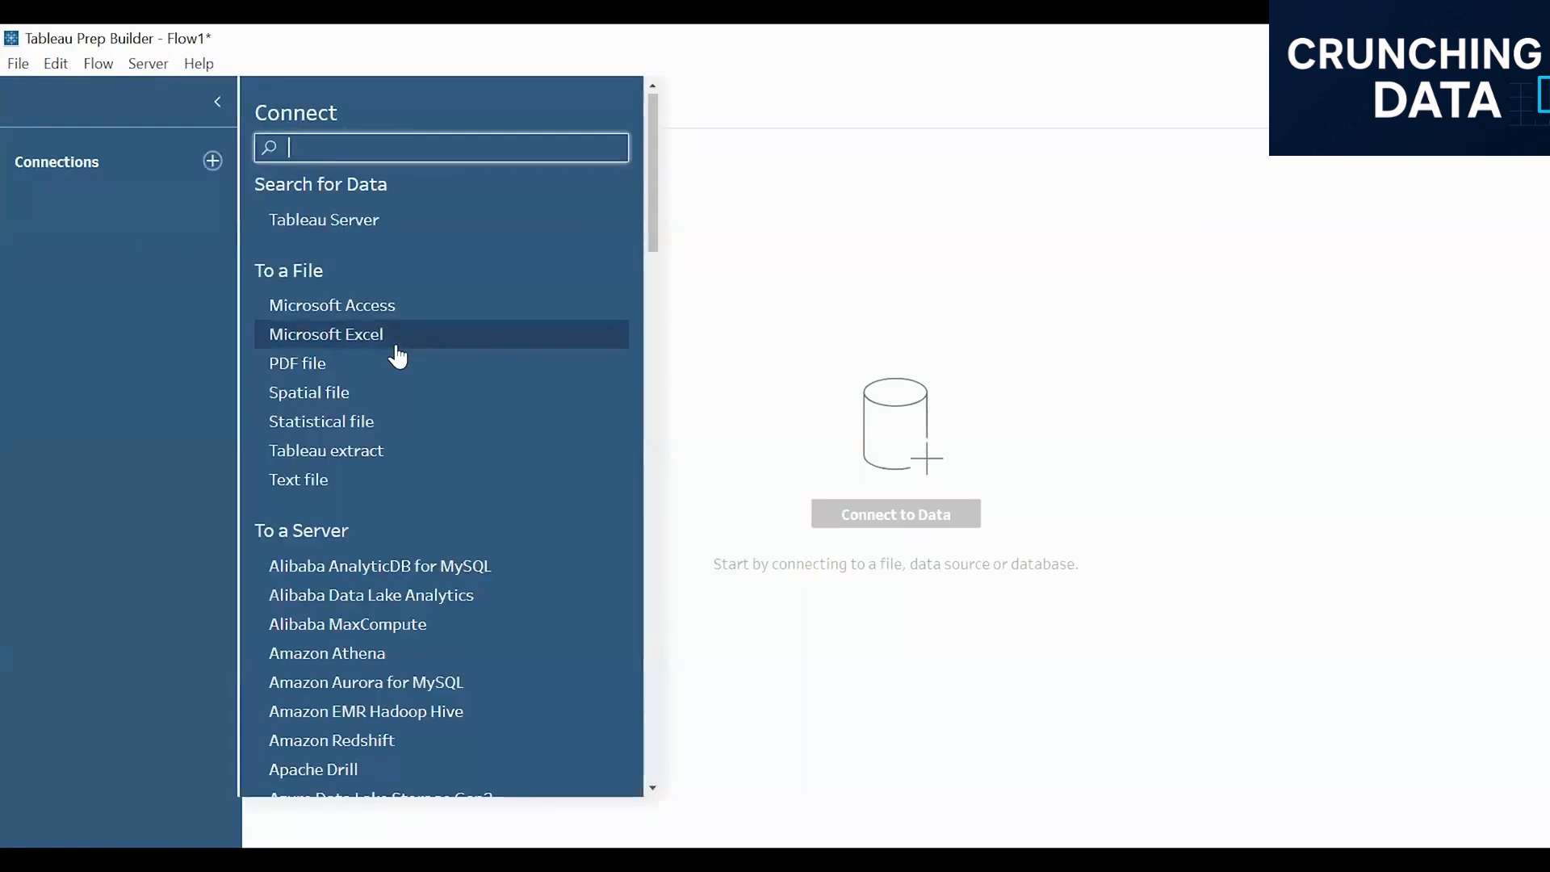
{"action": "left_click", "coordinate": [356, 340]}
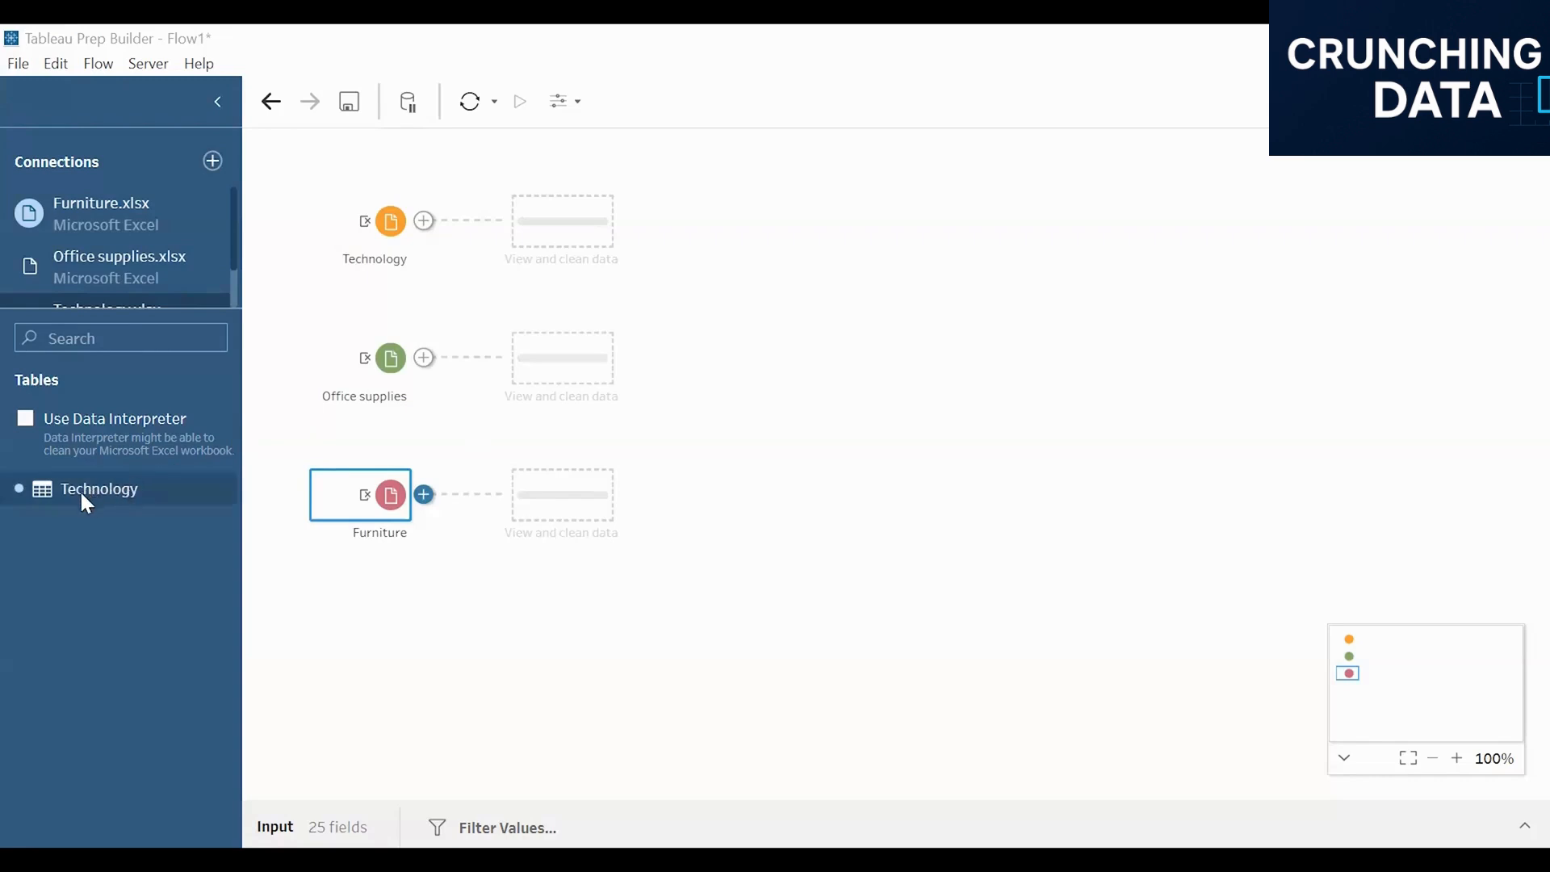
{"action": "left_click_drag", "start_coordinate": [79, 489], "coordinate": [194, 471]}
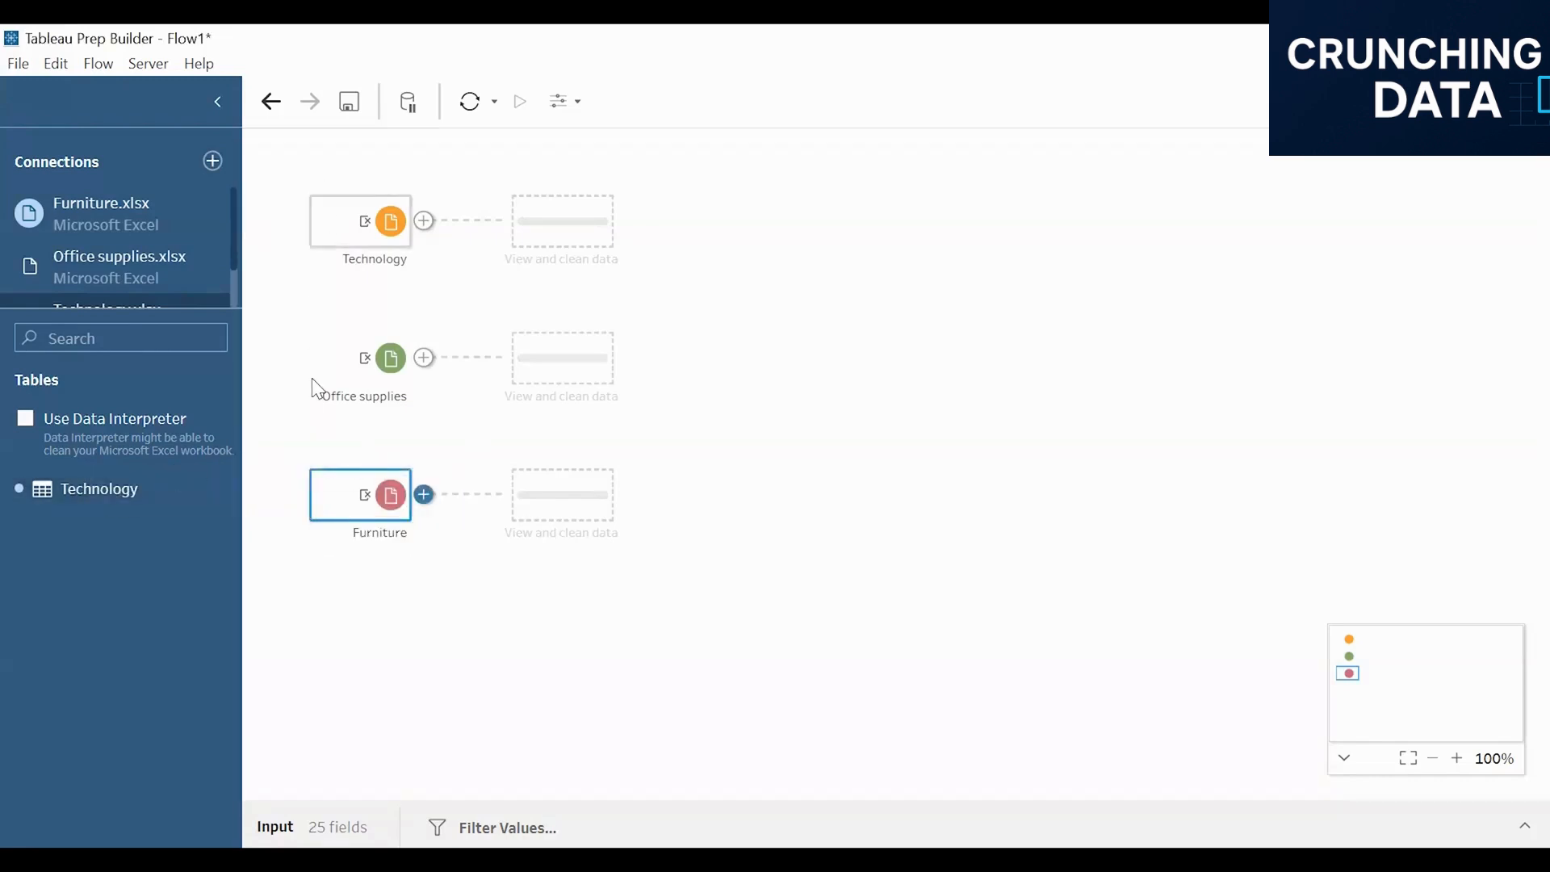
{"action": "left_click", "coordinate": [820, 319]}
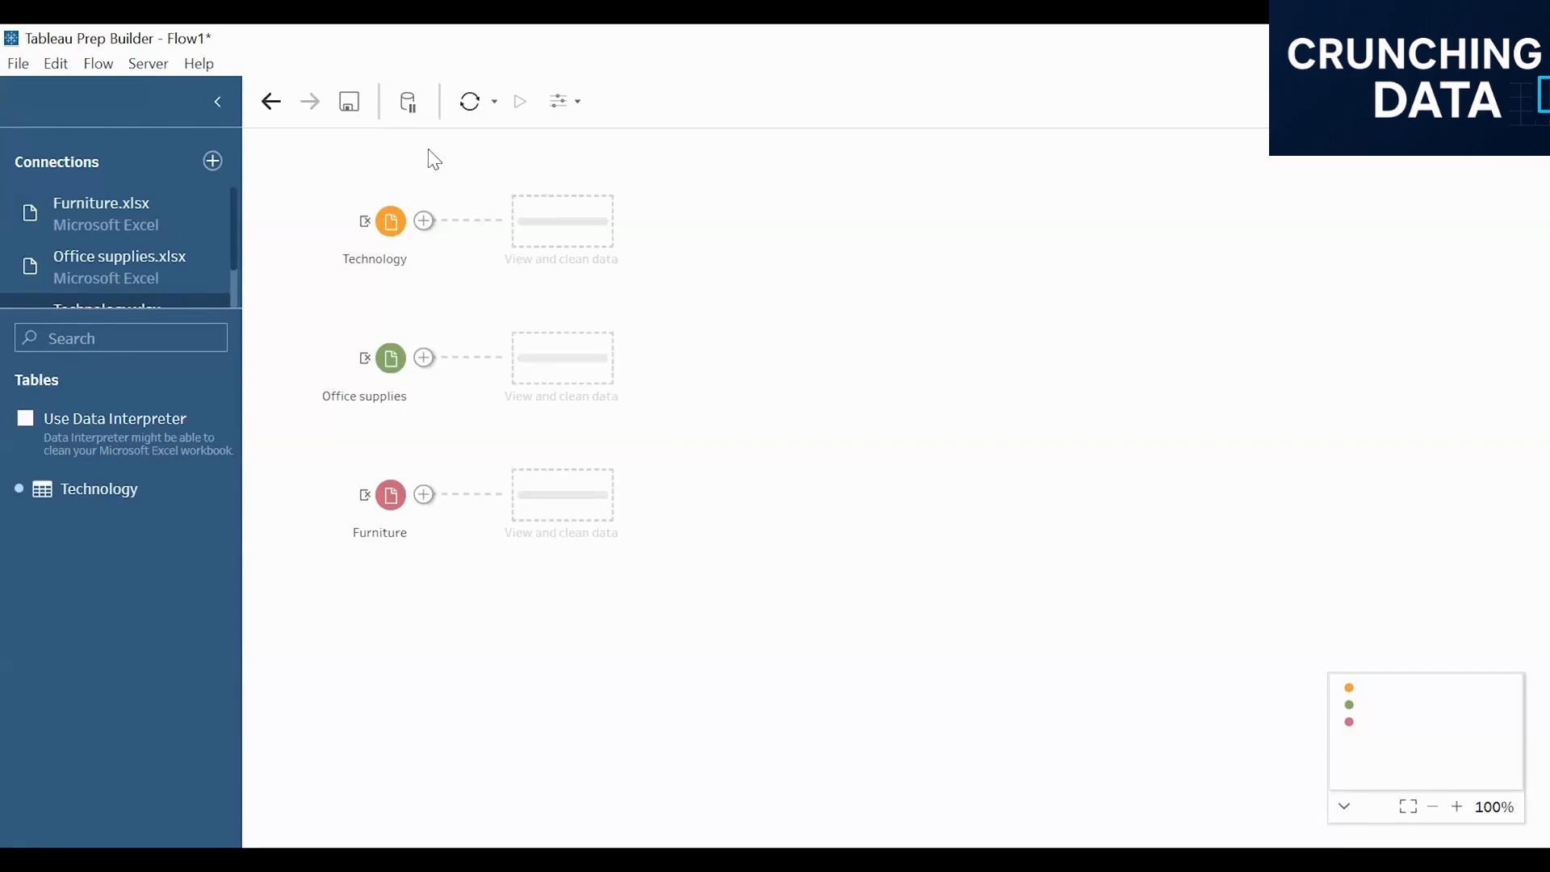
Union the Office supplies input with the Technology input.
{"action": "left_click", "coordinate": [537, 222]}
{"action": "left_click_drag", "start_coordinate": [400, 360], "coordinate": [390, 227]}
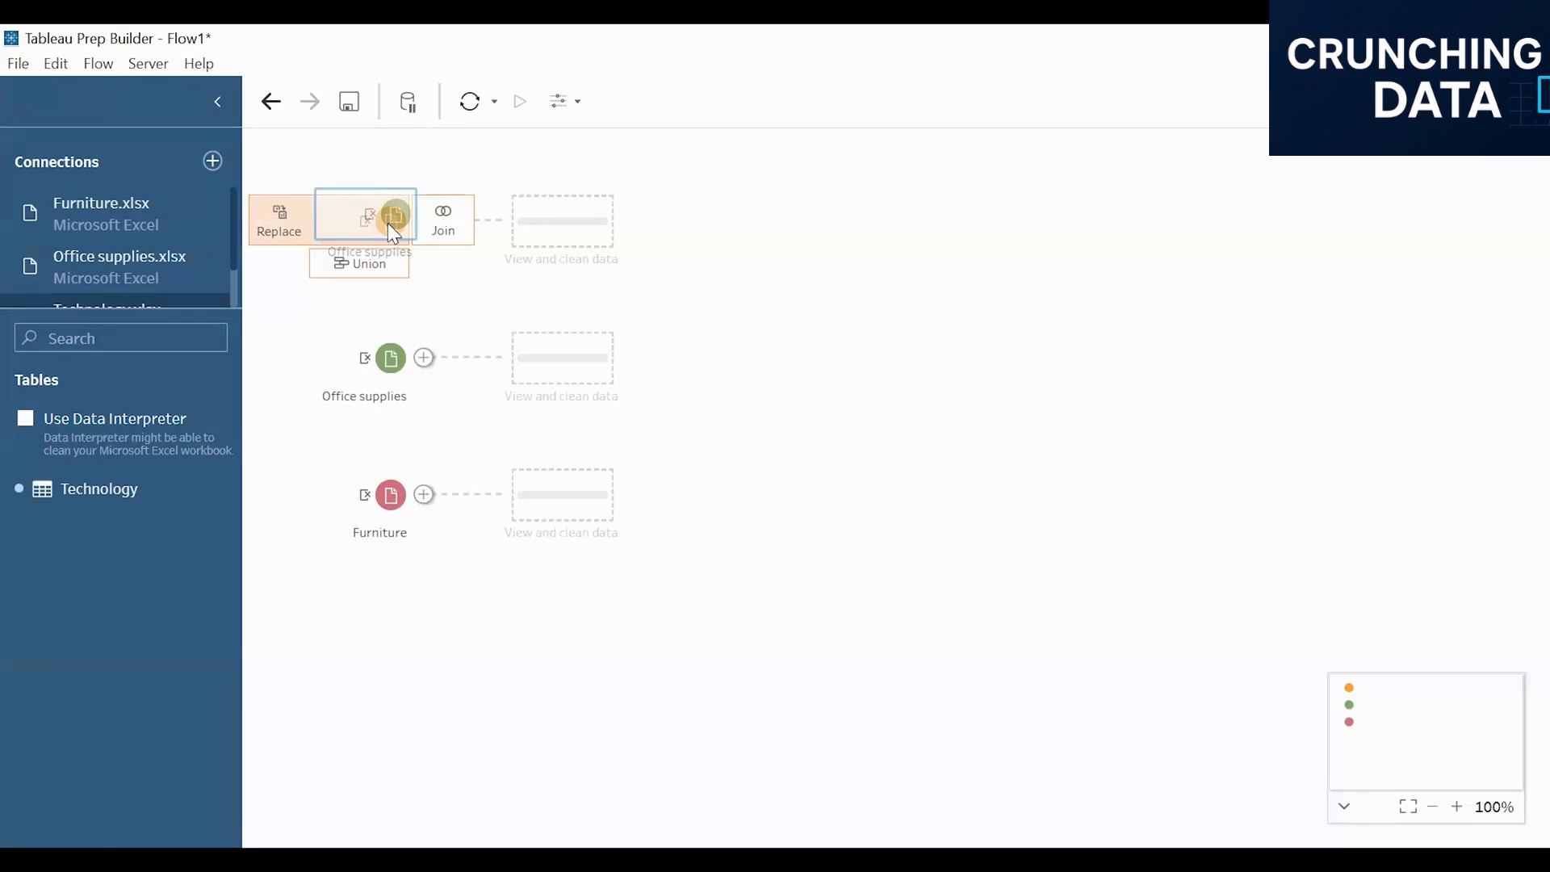
{"action": "left_click_drag", "start_coordinate": [393, 233], "coordinate": [391, 363]}
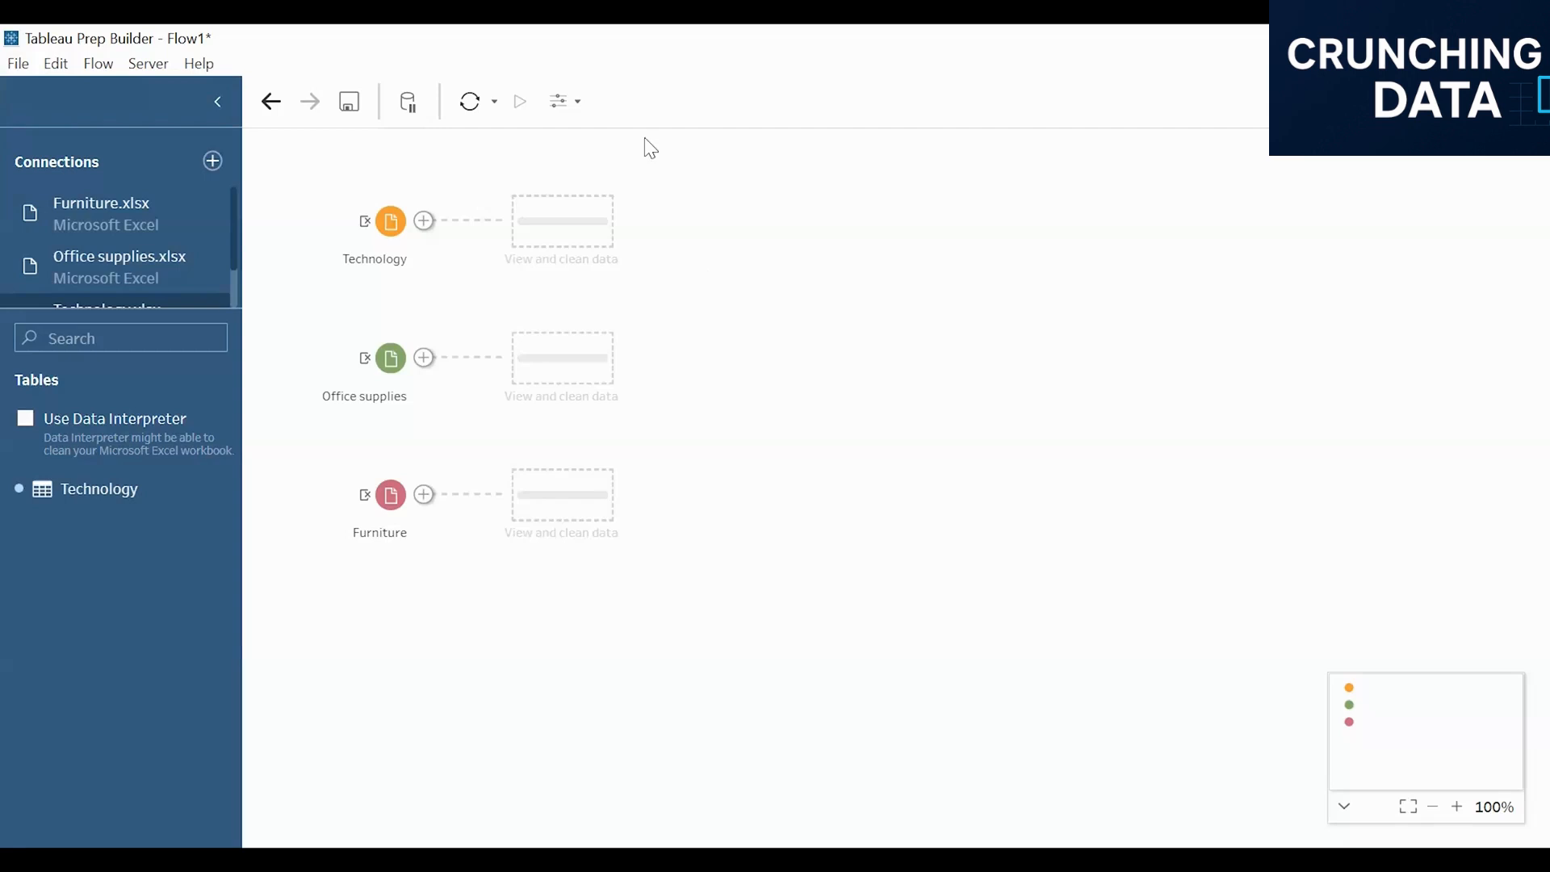
{"action": "left_click_drag", "start_coordinate": [390, 359], "coordinate": [387, 252]}
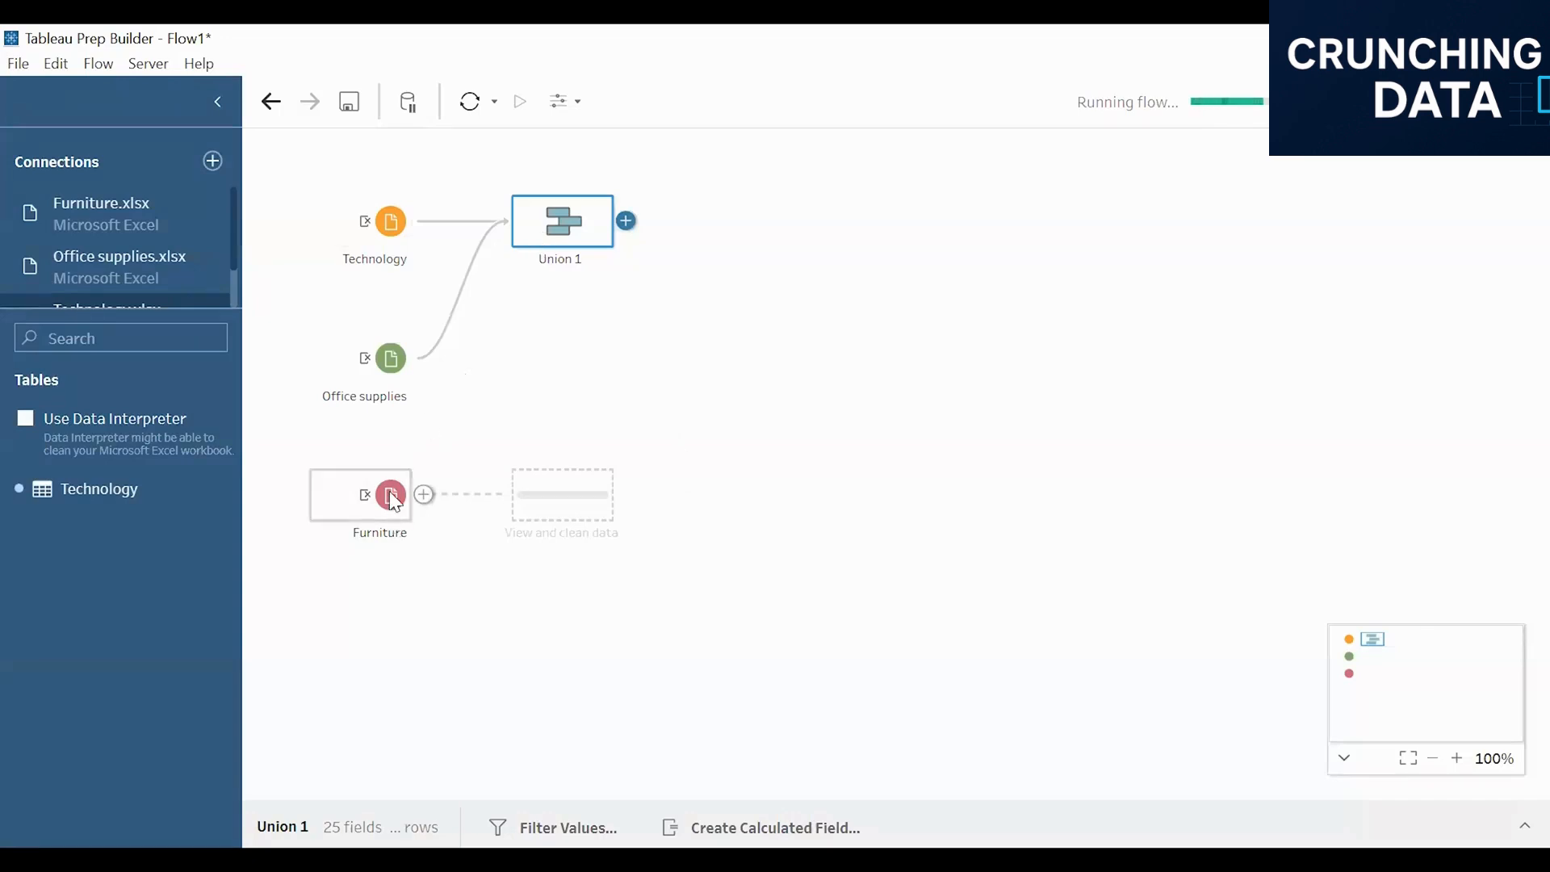
{"action": "left_click_drag", "start_coordinate": [395, 502], "coordinate": [557, 283]}
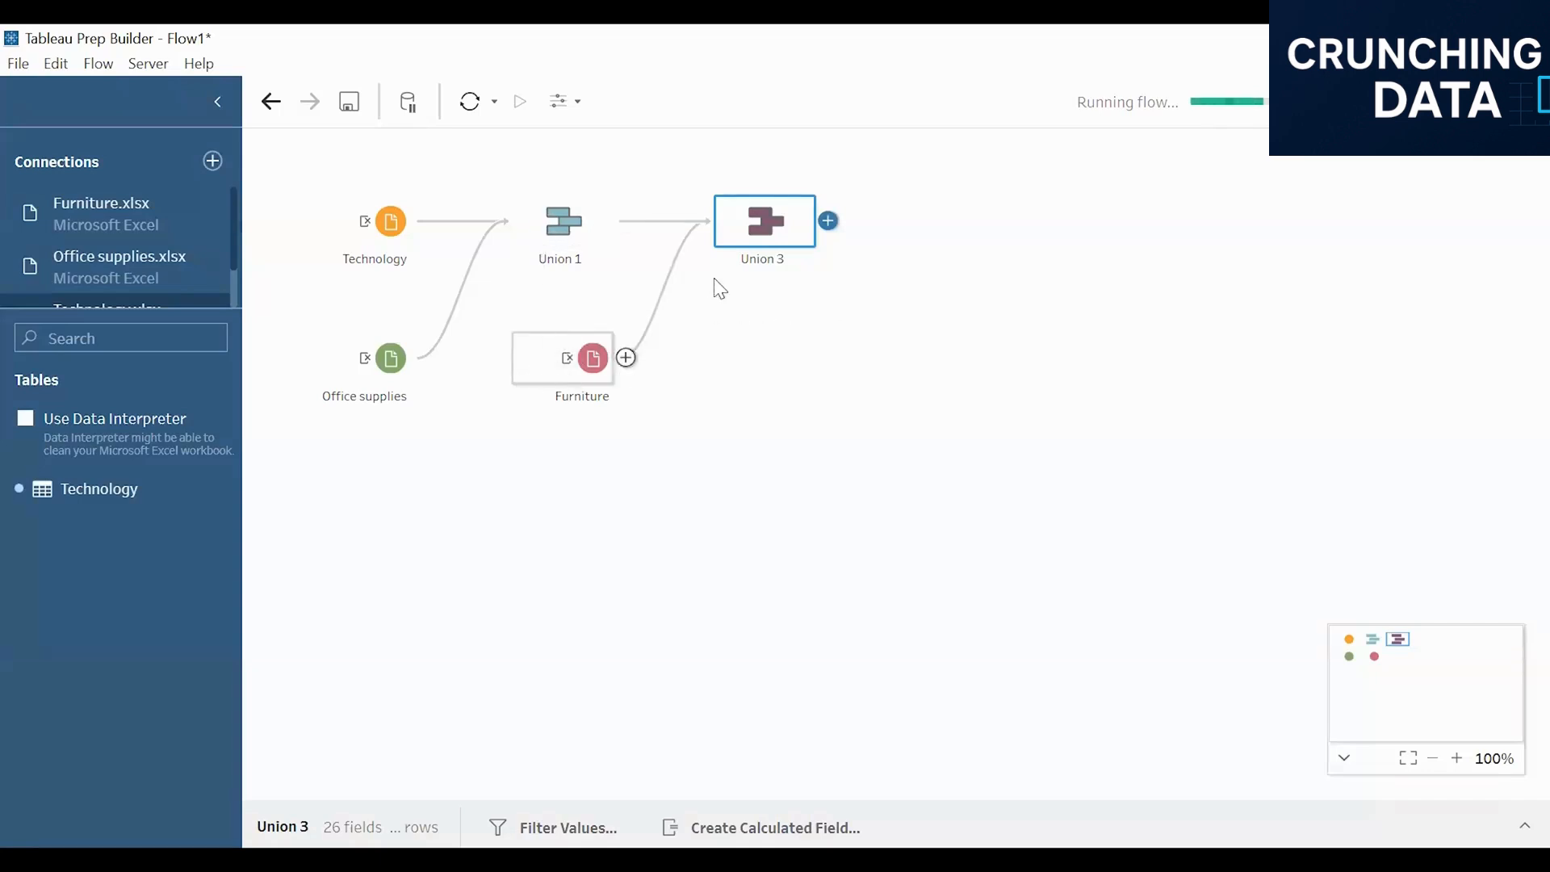
{"action": "left_click", "coordinate": [801, 443]}
{"action": "key", "text": "ctrl+z"}
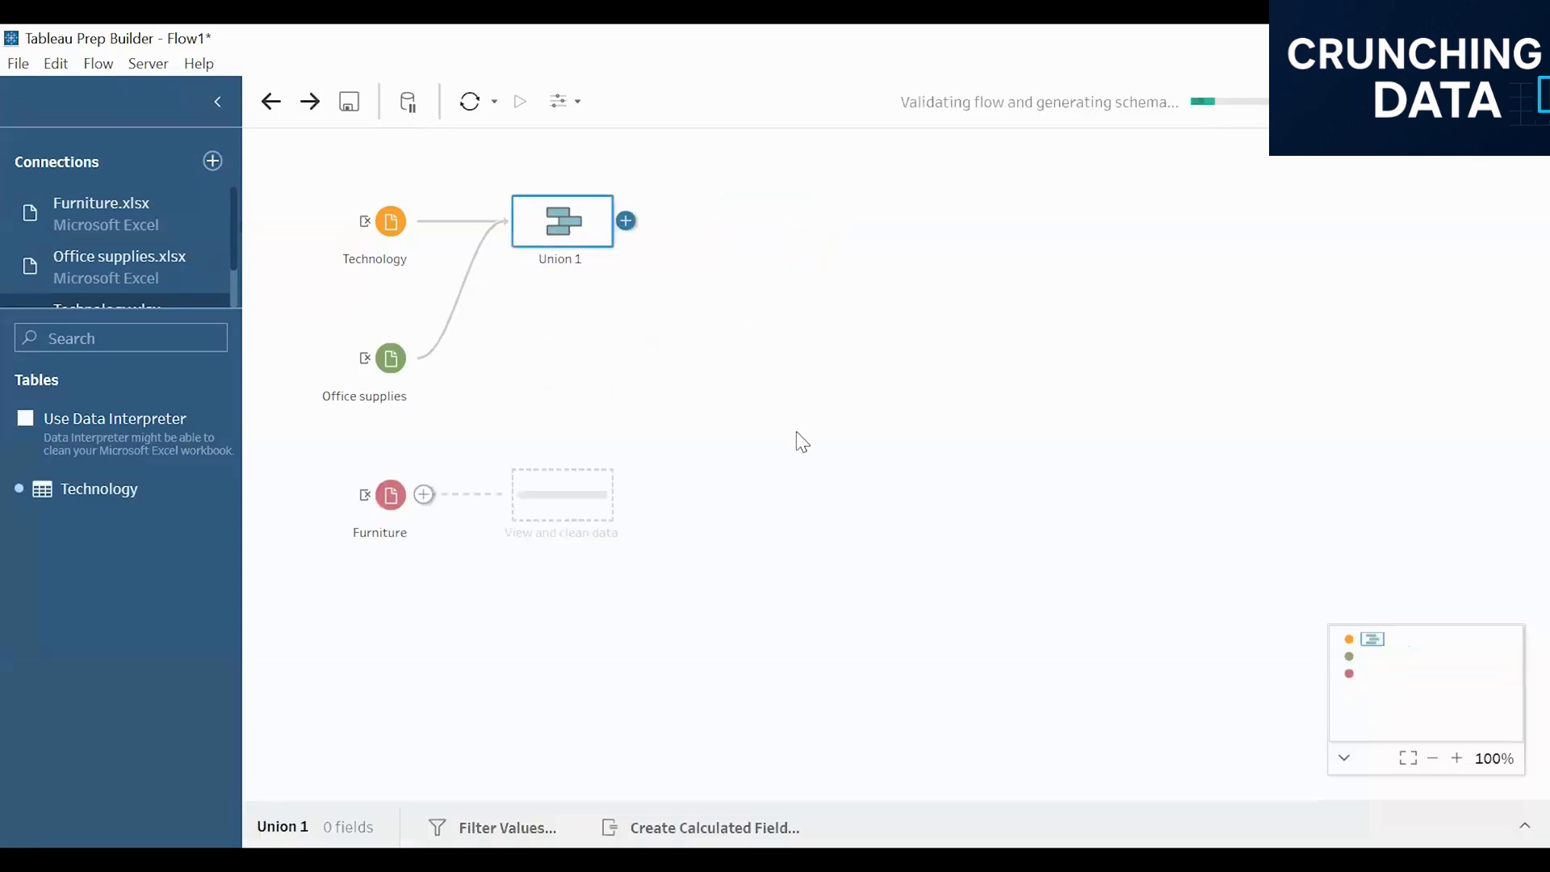
Add the Furniture input to the existing union and rename the union step combined categories.
{"action": "left_click_drag", "start_coordinate": [390, 516], "coordinate": [574, 223]}
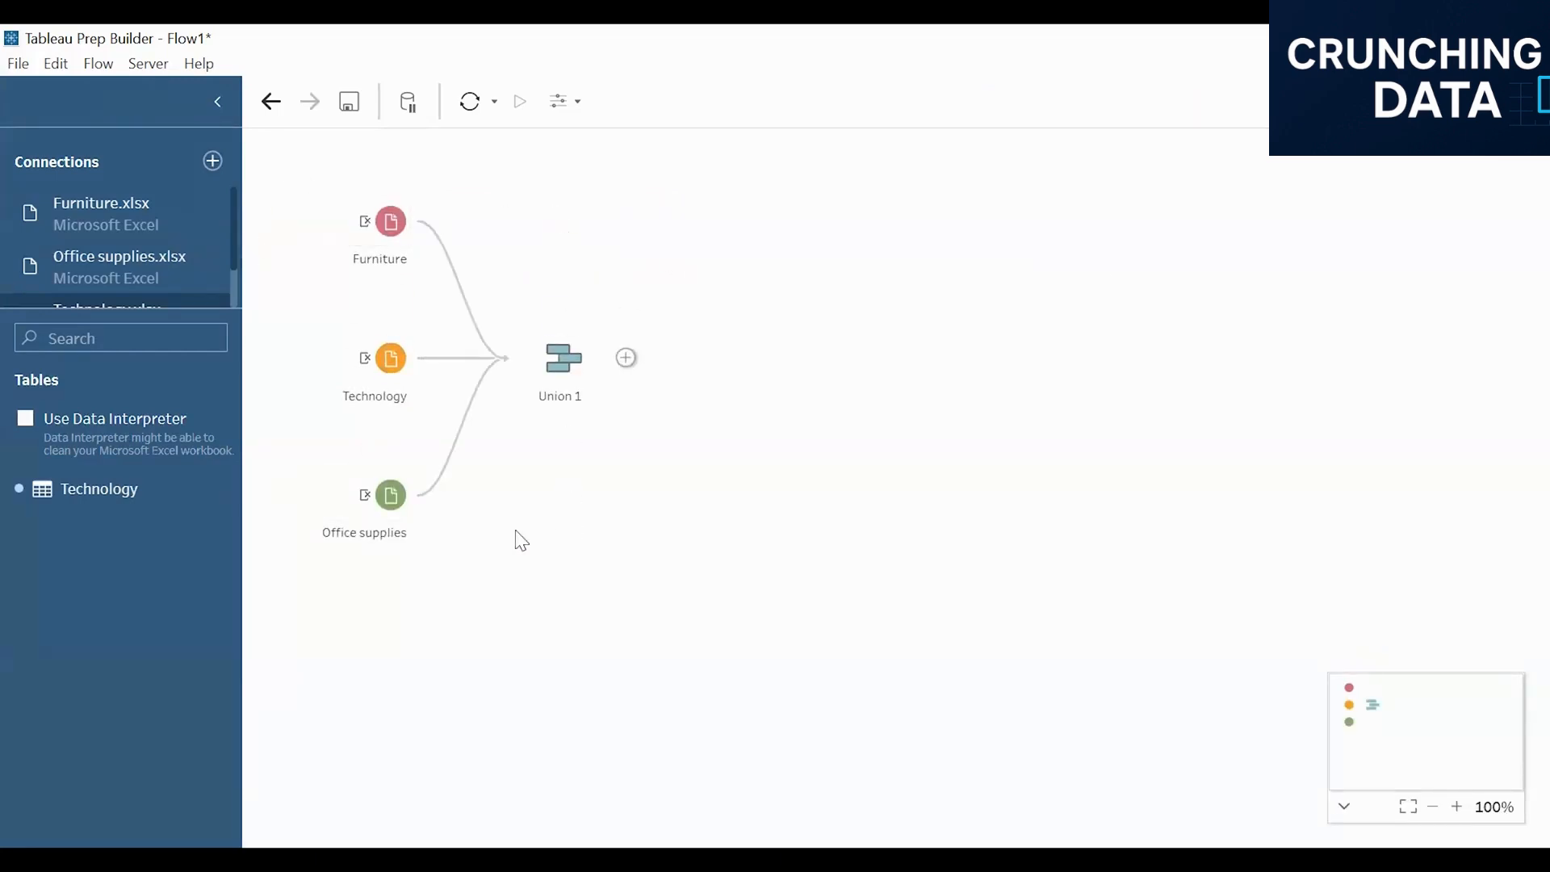
{"action": "double_click", "coordinate": [561, 397]}
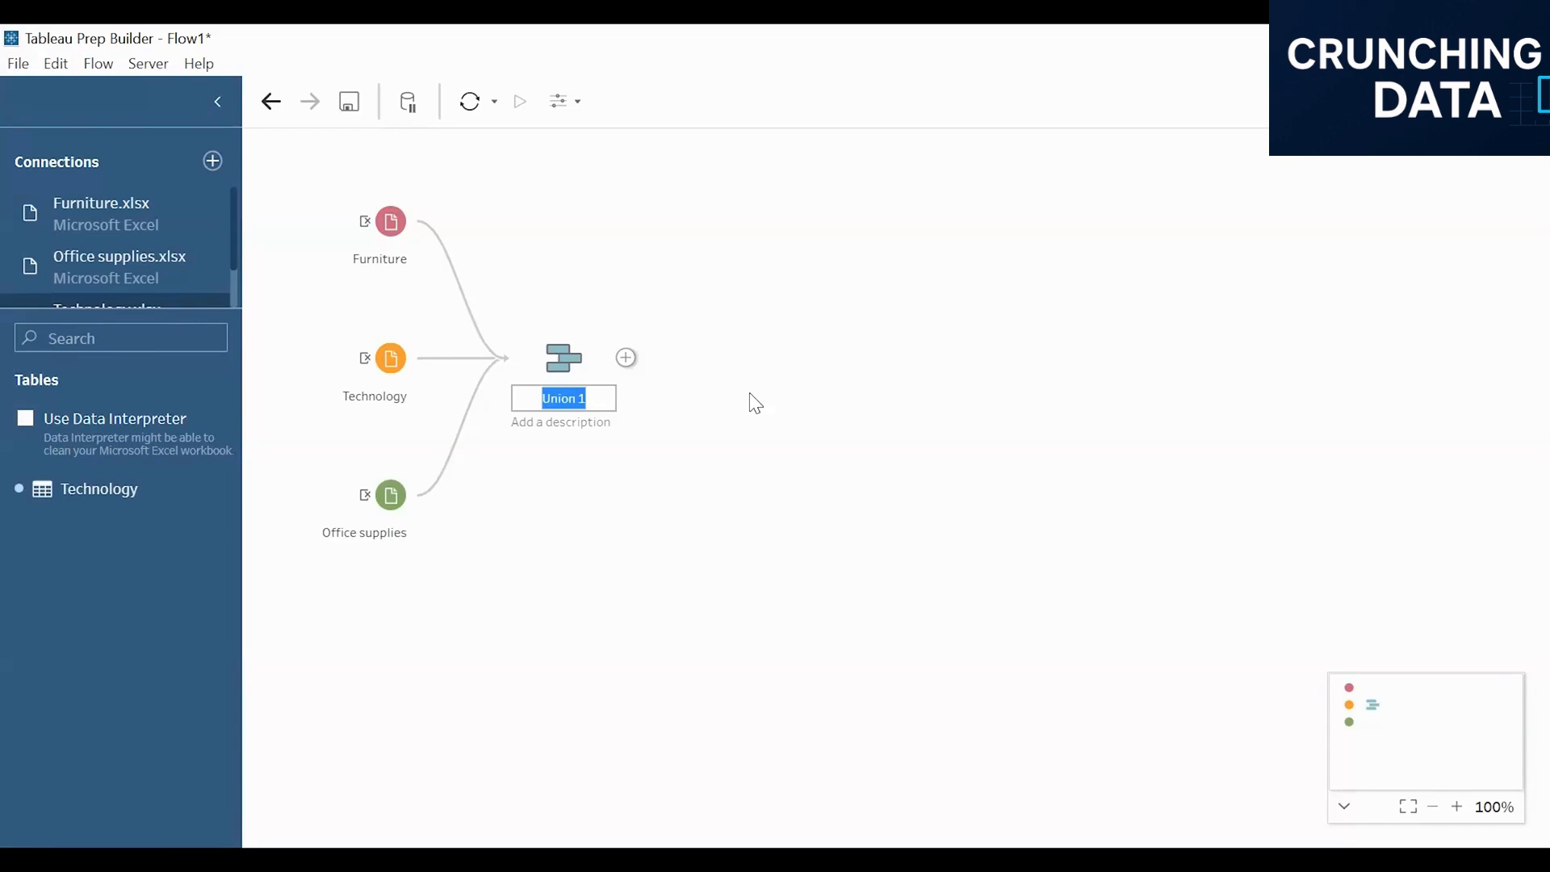
{"action": "type", "text": "combined categories"}
{"action": "left_click", "coordinate": [847, 315]}
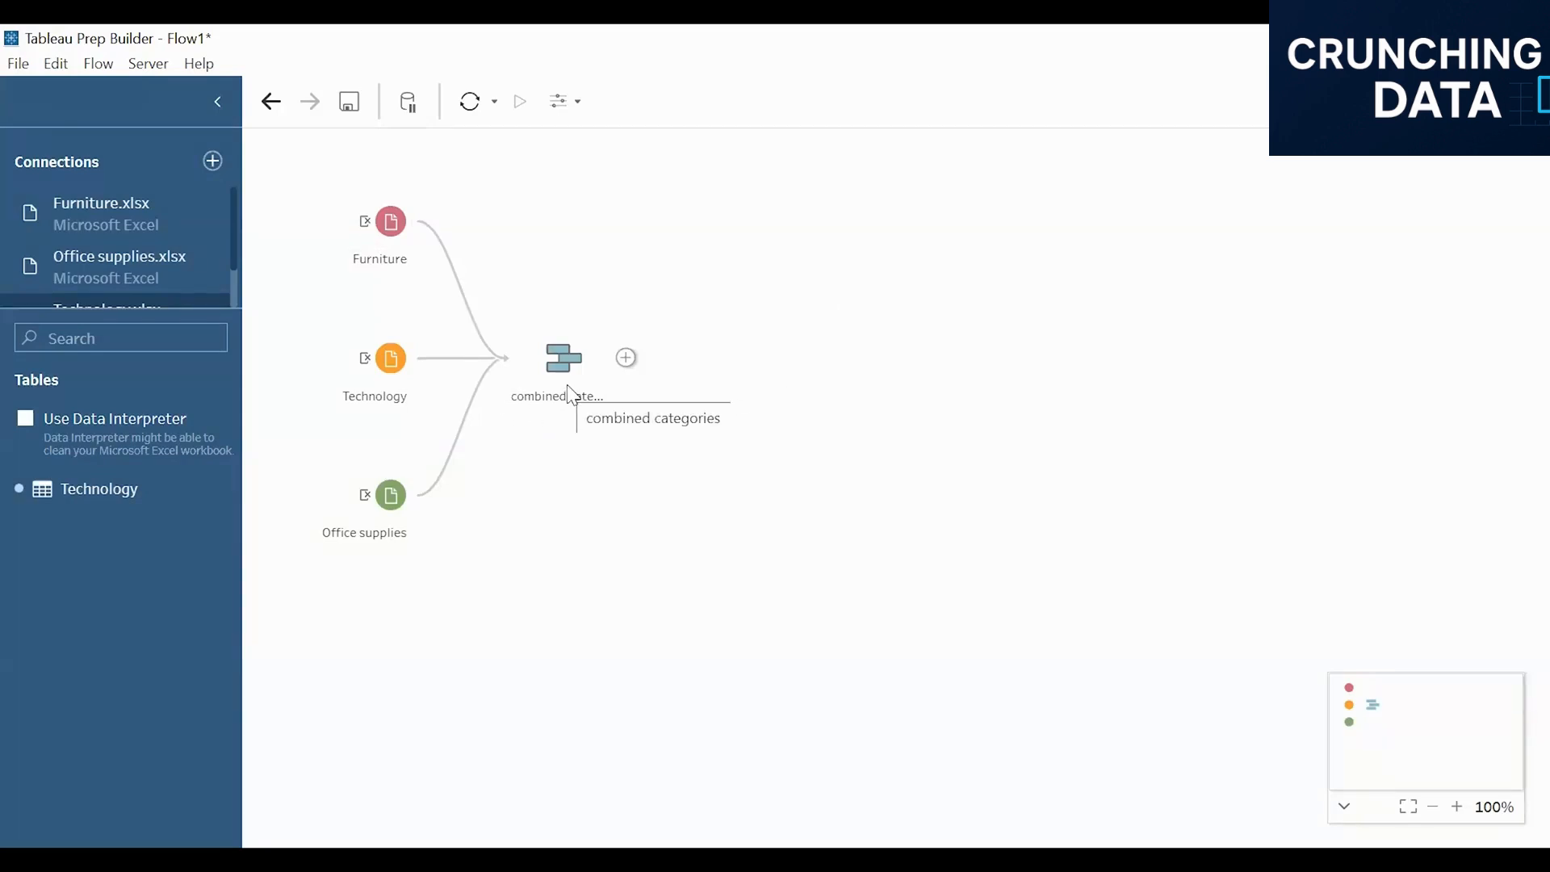
Add an Output step after the combined categories union and open its save settings.
{"action": "left_click", "coordinate": [626, 358]}
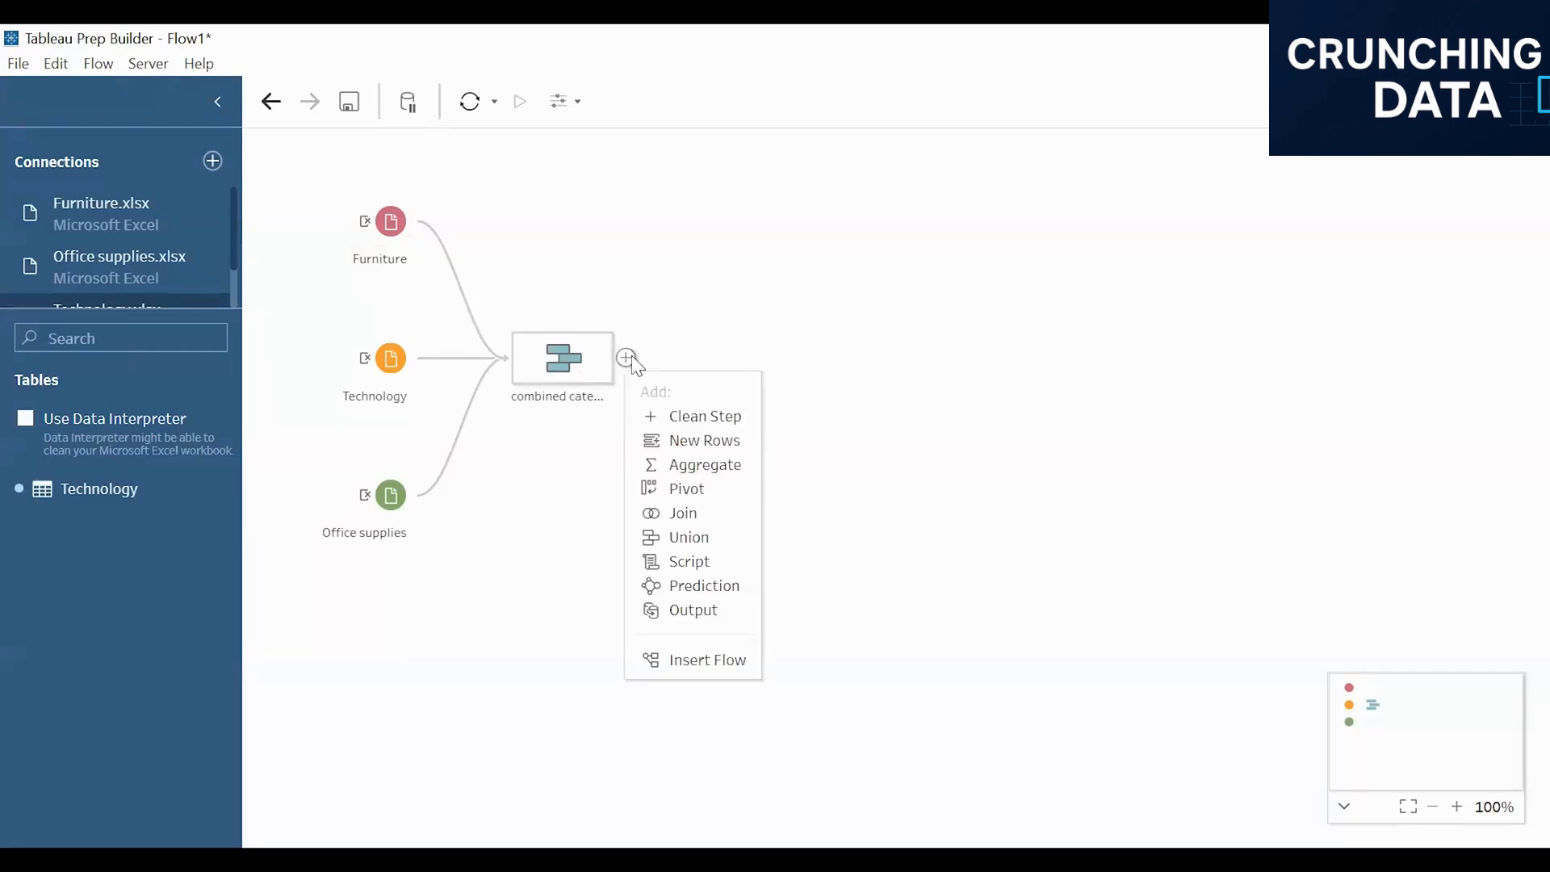
{"action": "left_click", "coordinate": [667, 611]}
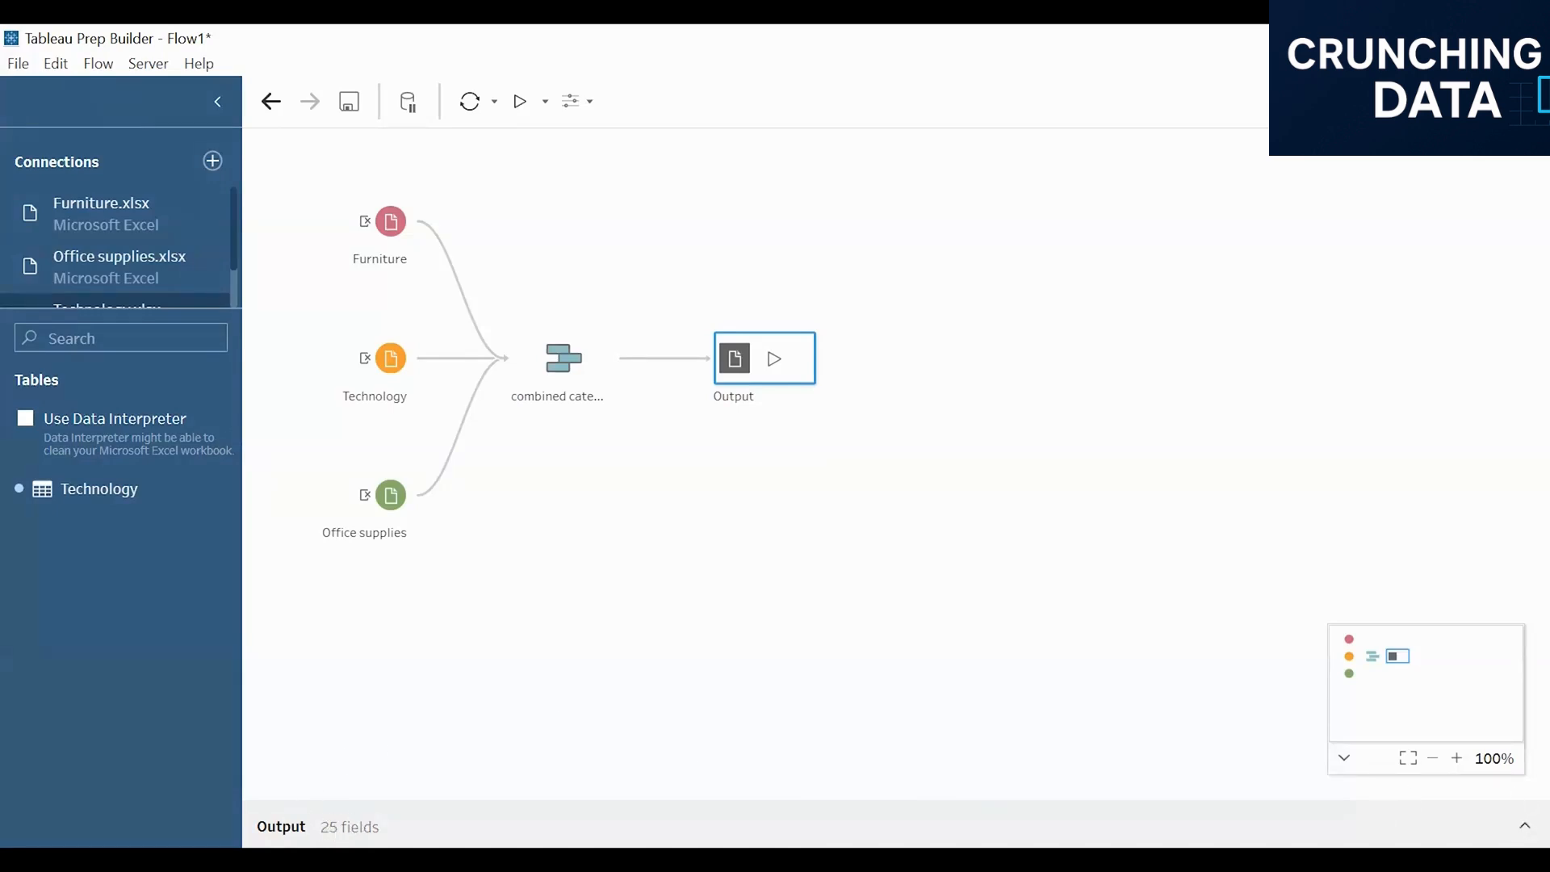
{"action": "left_click", "coordinate": [1525, 825]}
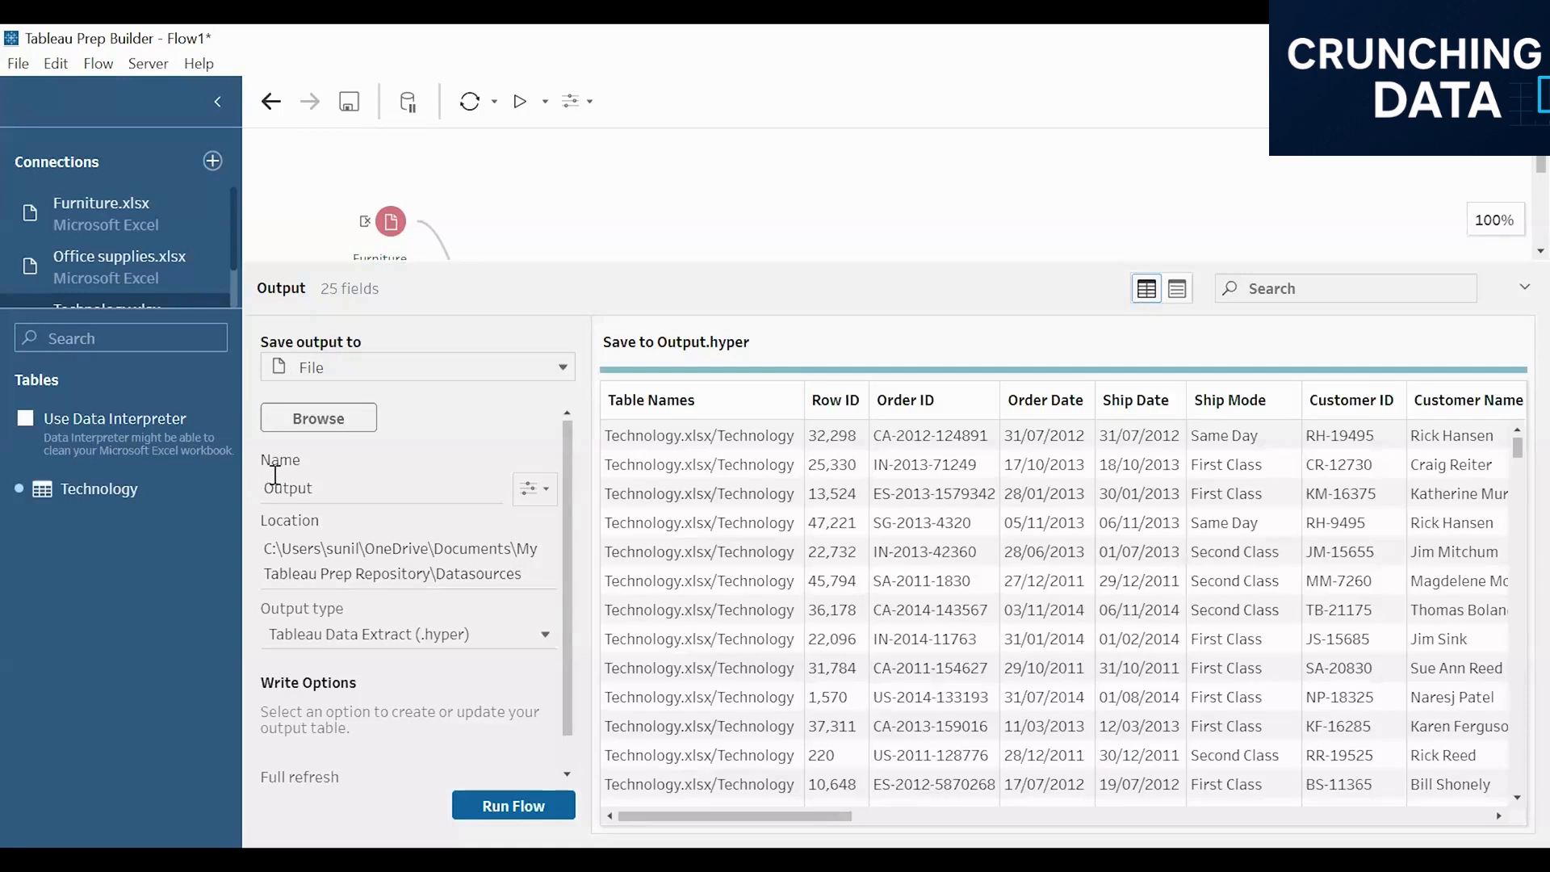
Name the output file combined categories and set its output type to Comma Separated Values (.csv).
{"action": "left_click_drag", "start_coordinate": [264, 489], "coordinate": [359, 489]}
{"action": "type", "text": "combined categories"}
{"action": "left_click", "coordinate": [532, 486]}
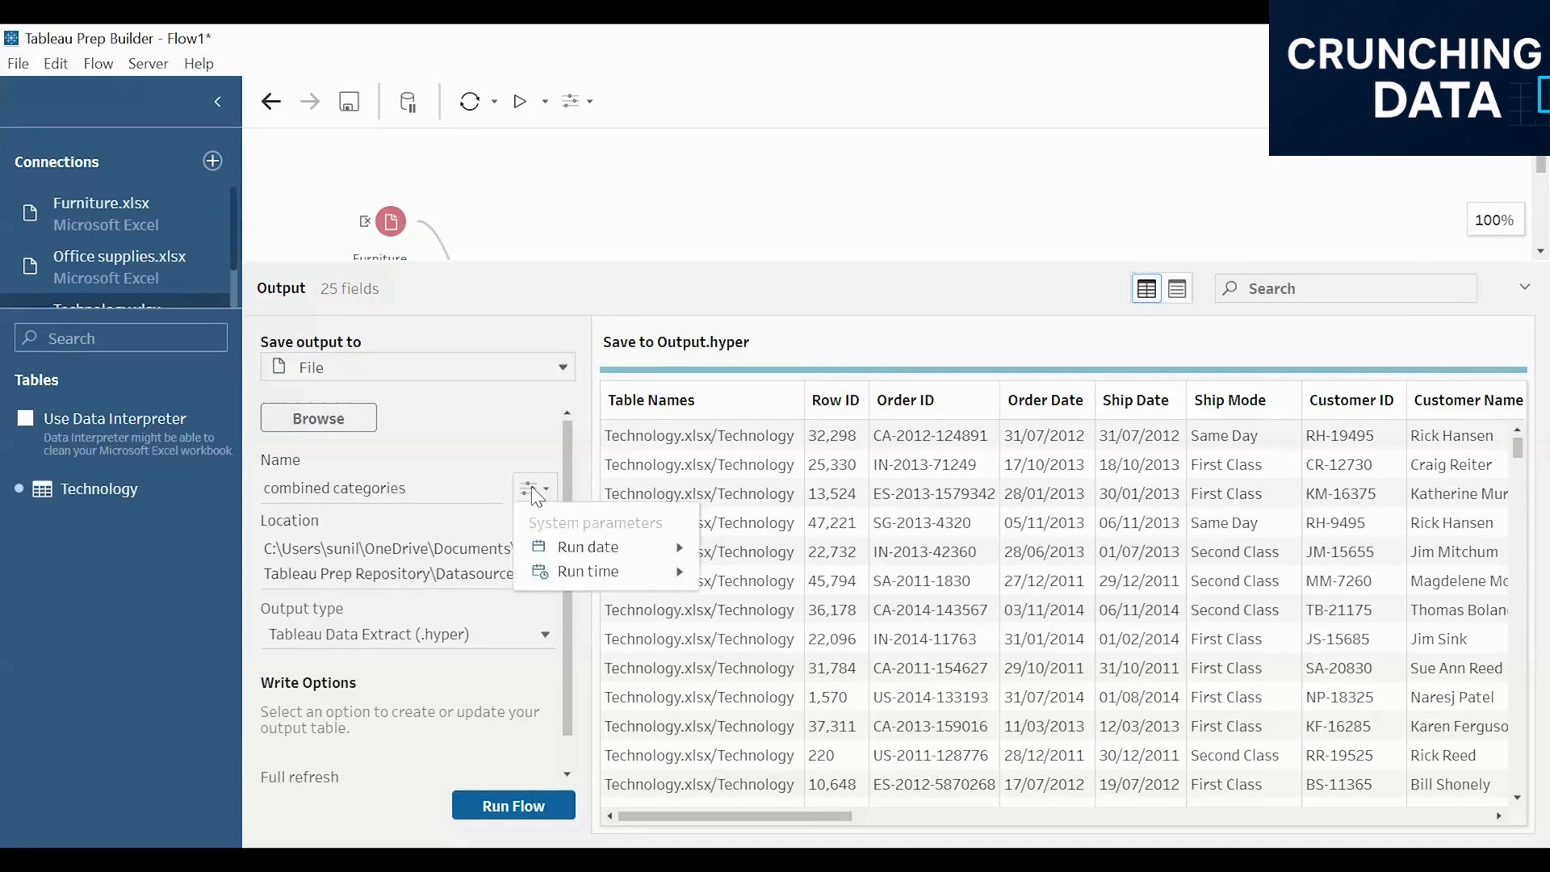
{"action": "left_click", "coordinate": [320, 575]}
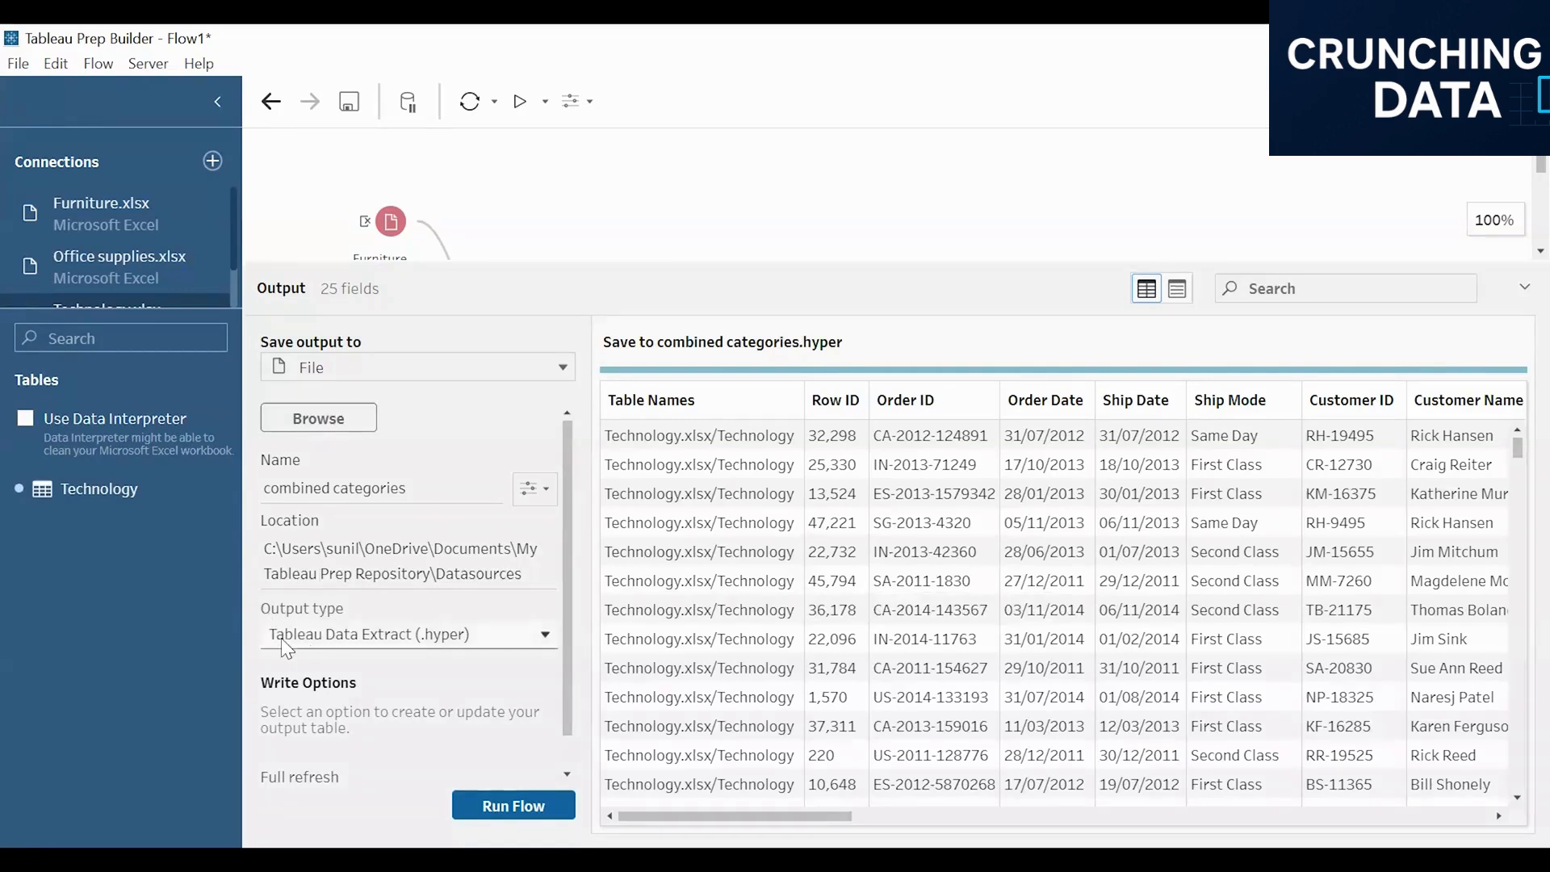
{"action": "left_click", "coordinate": [406, 640]}
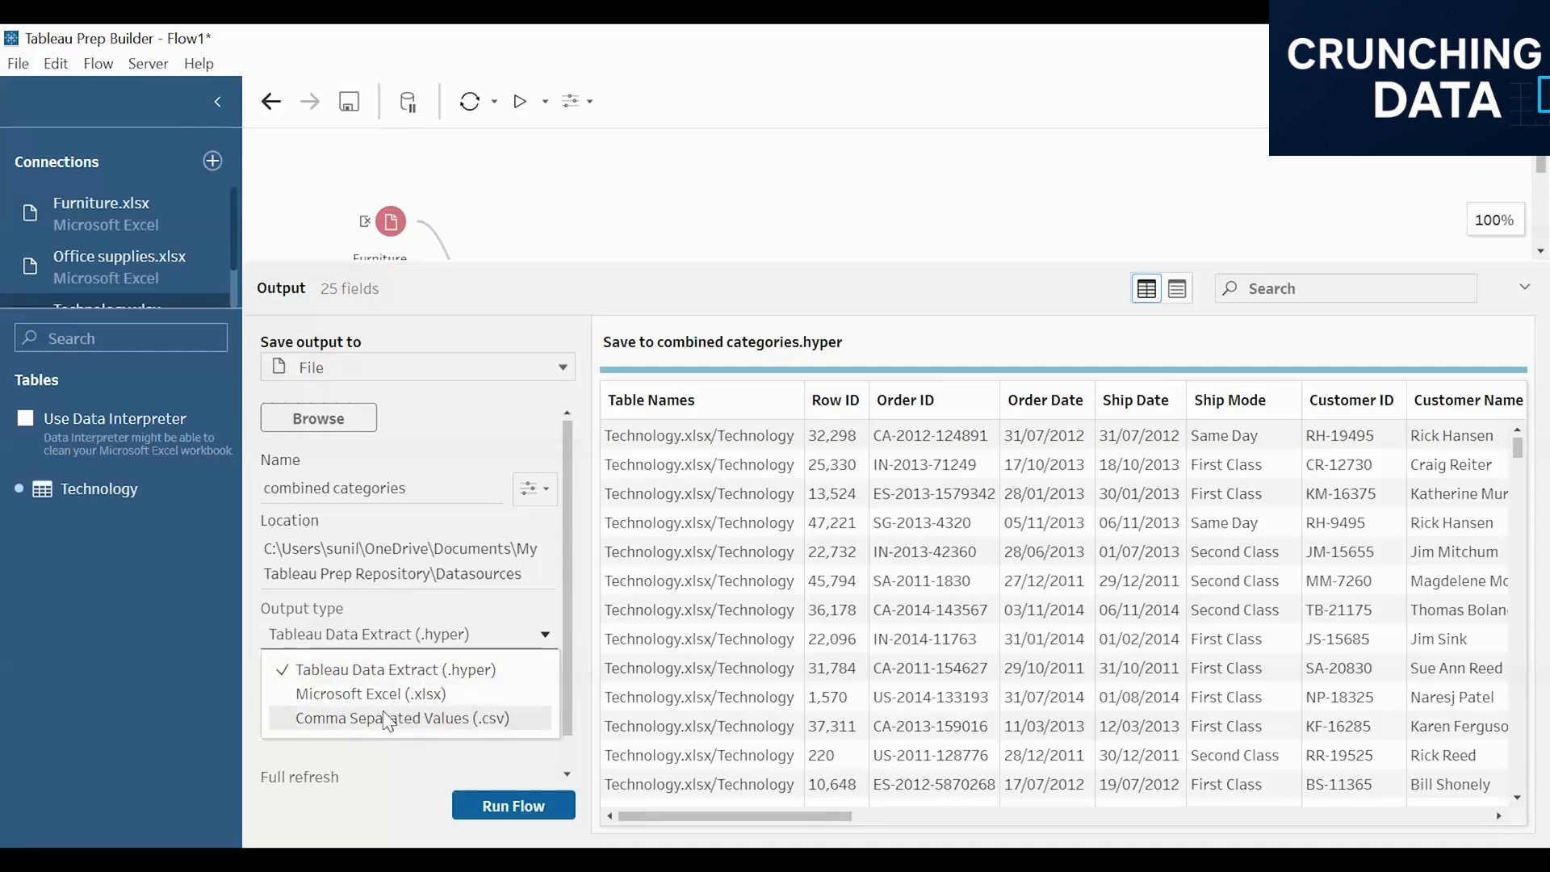
{"action": "left_click", "coordinate": [469, 712]}
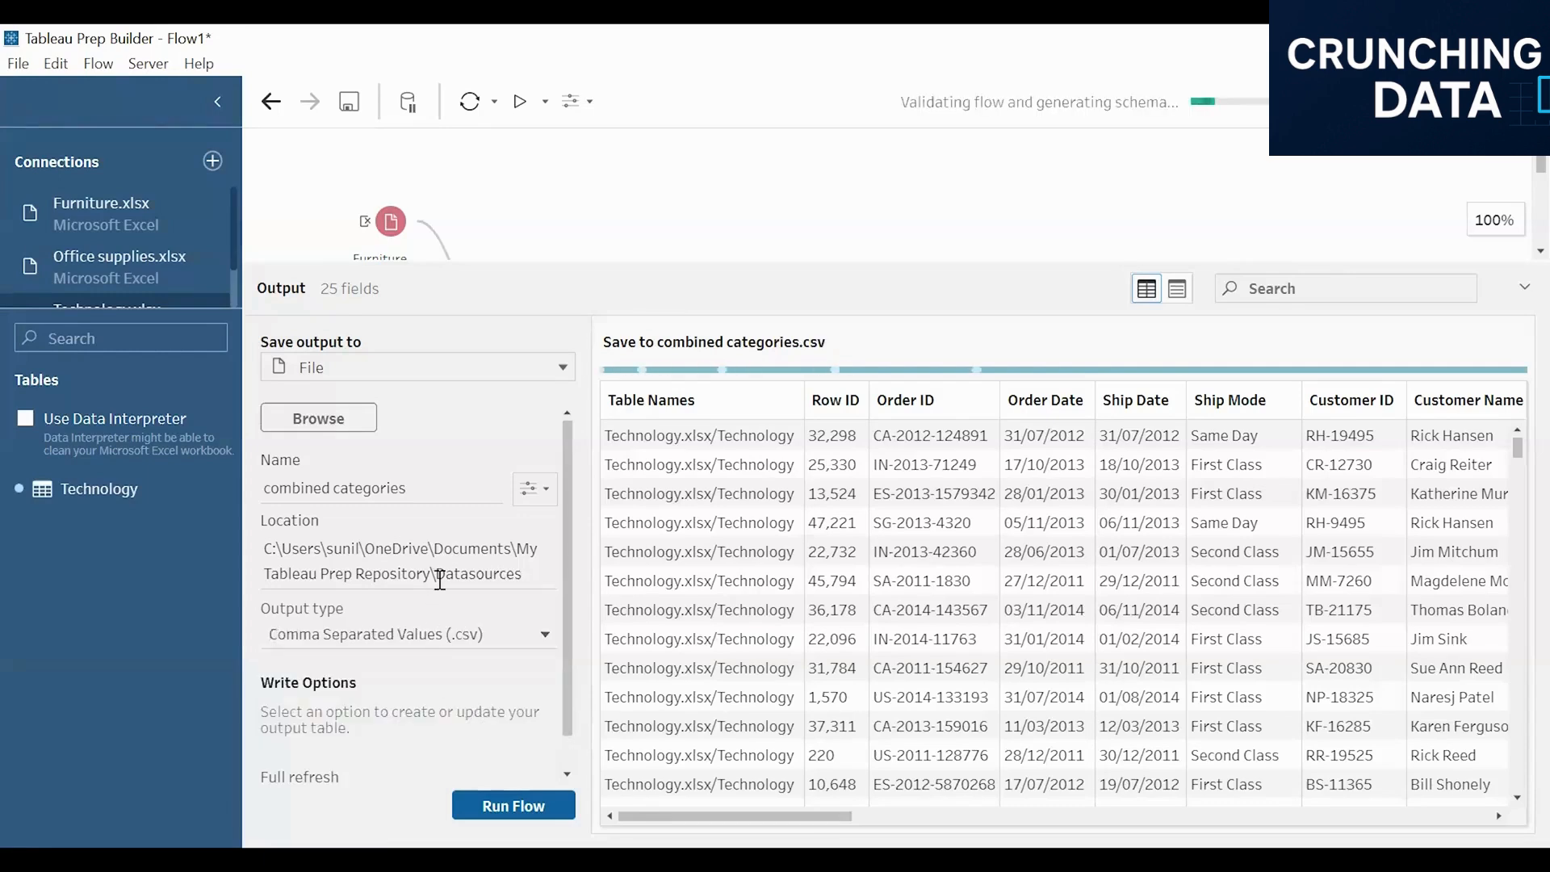
Run the flow to write the combined categories CSV file, dismiss the completion dialog and collapse the output details.
{"action": "scroll", "coordinate": [436, 577], "scroll_direction": "down", "scroll_amount": 1}
{"action": "left_click", "coordinate": [509, 805]}
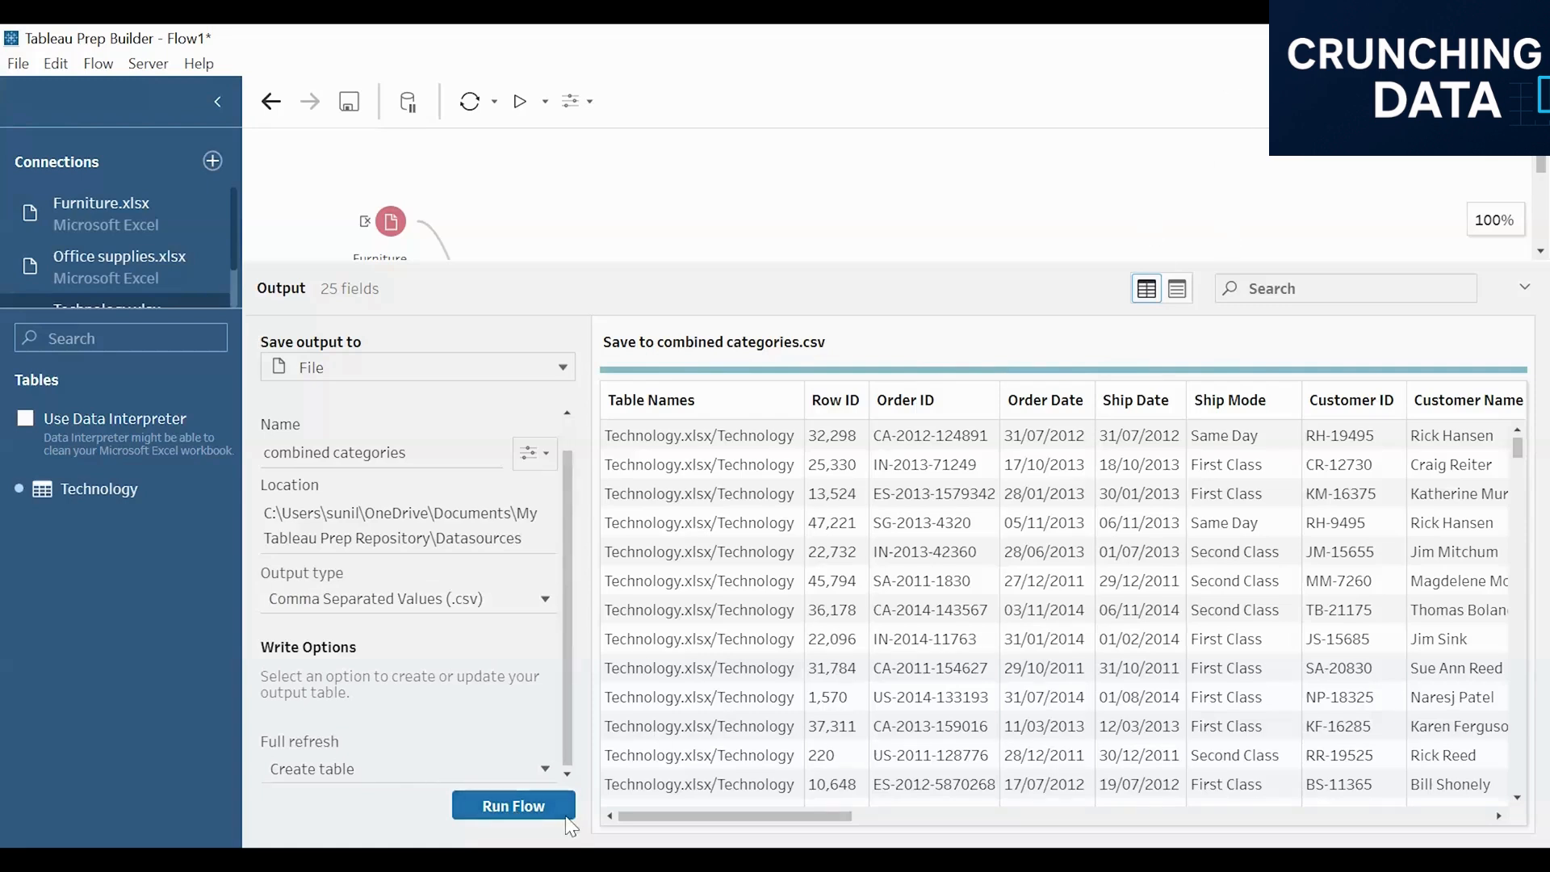
{"action": "left_click", "coordinate": [534, 808]}
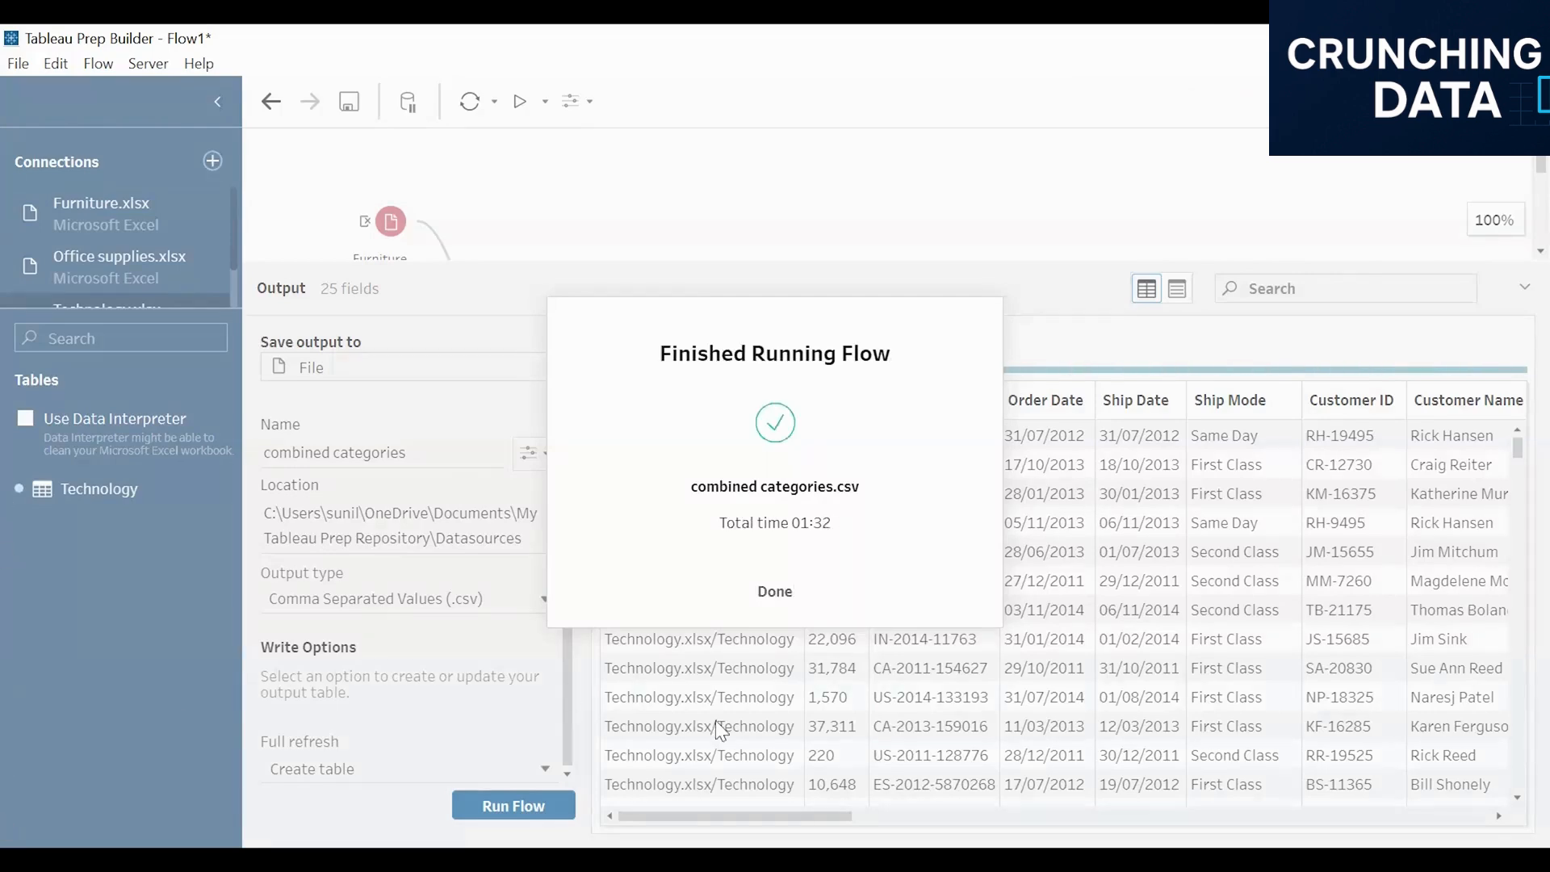
{"action": "left_click", "coordinate": [775, 591]}
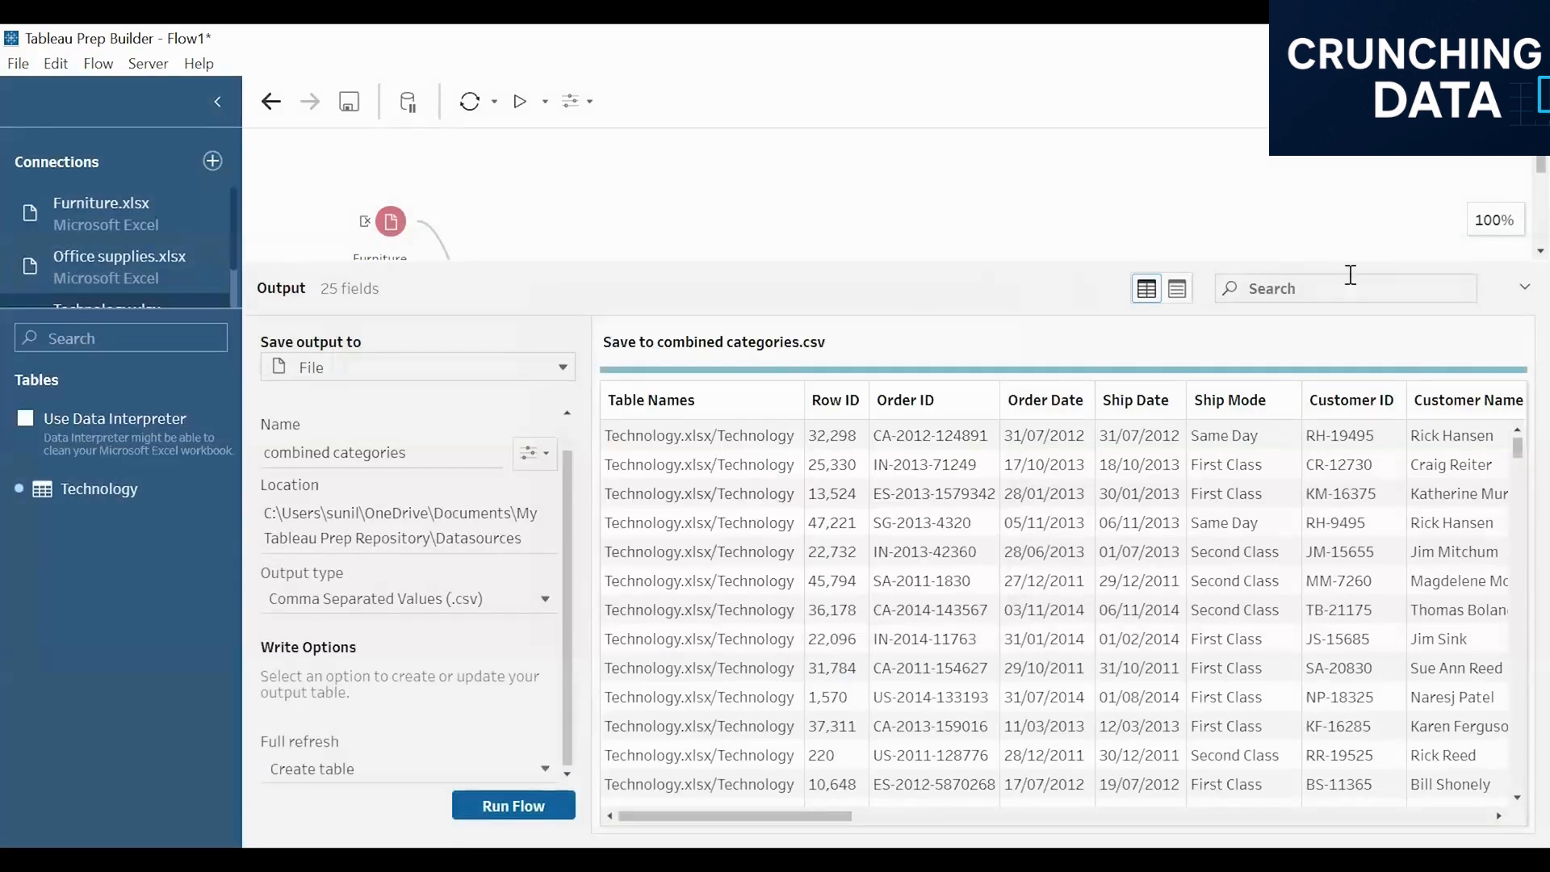
{"action": "left_click", "coordinate": [1521, 287]}
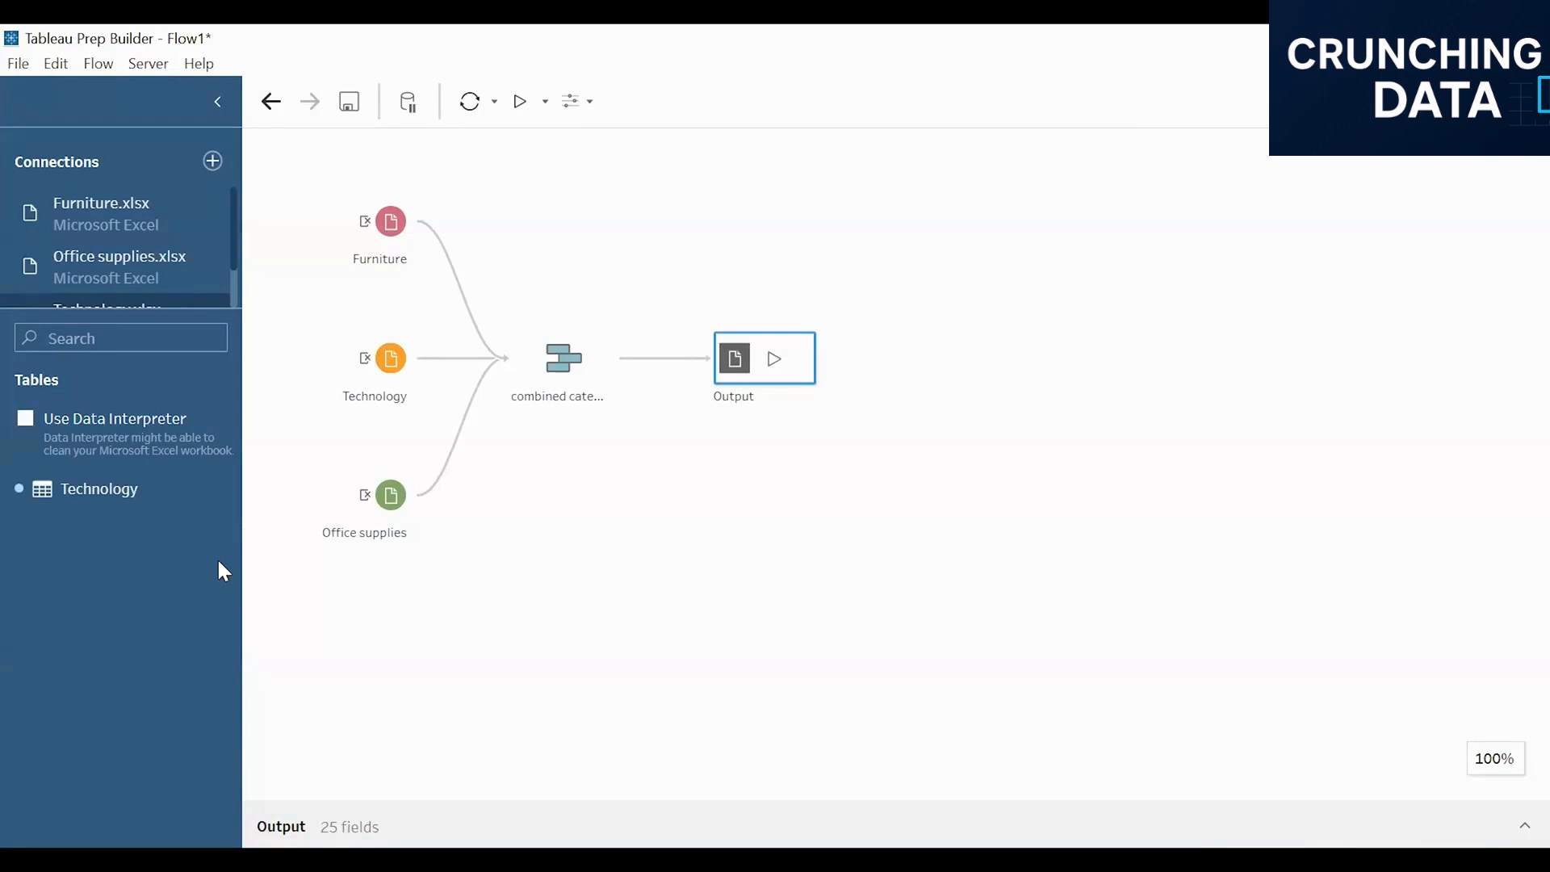
Connect to the Returns Excel file and join its input with the combined categories union.
{"action": "scroll", "coordinate": [138, 242], "scroll_direction": "down", "scroll_amount": 1}
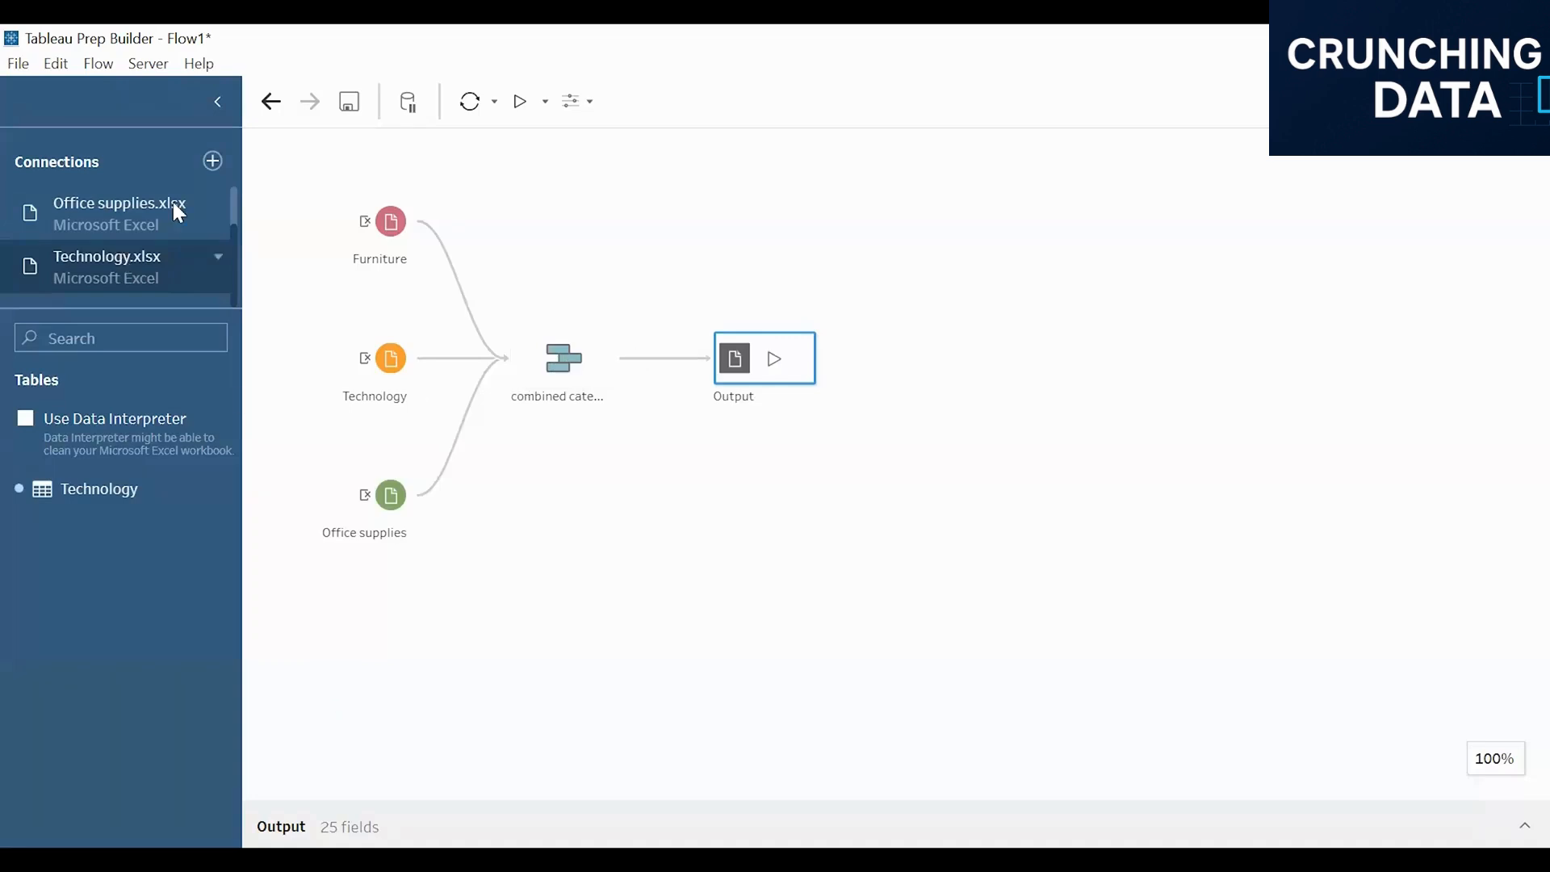
{"action": "left_click", "coordinate": [211, 159]}
{"action": "left_click", "coordinate": [343, 336]}
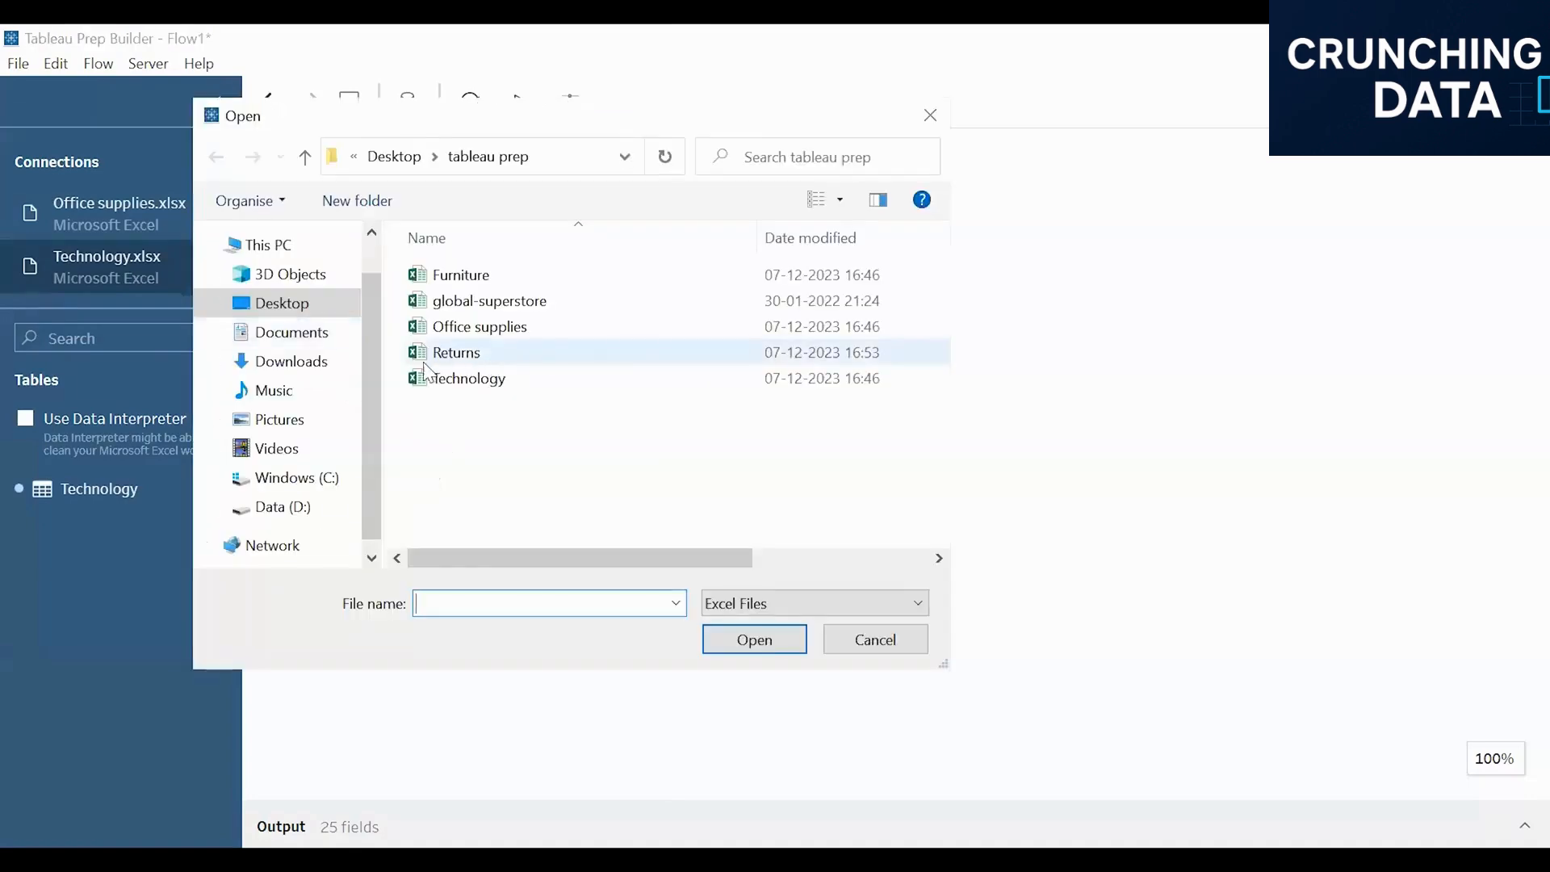
{"action": "left_click", "coordinate": [475, 363]}
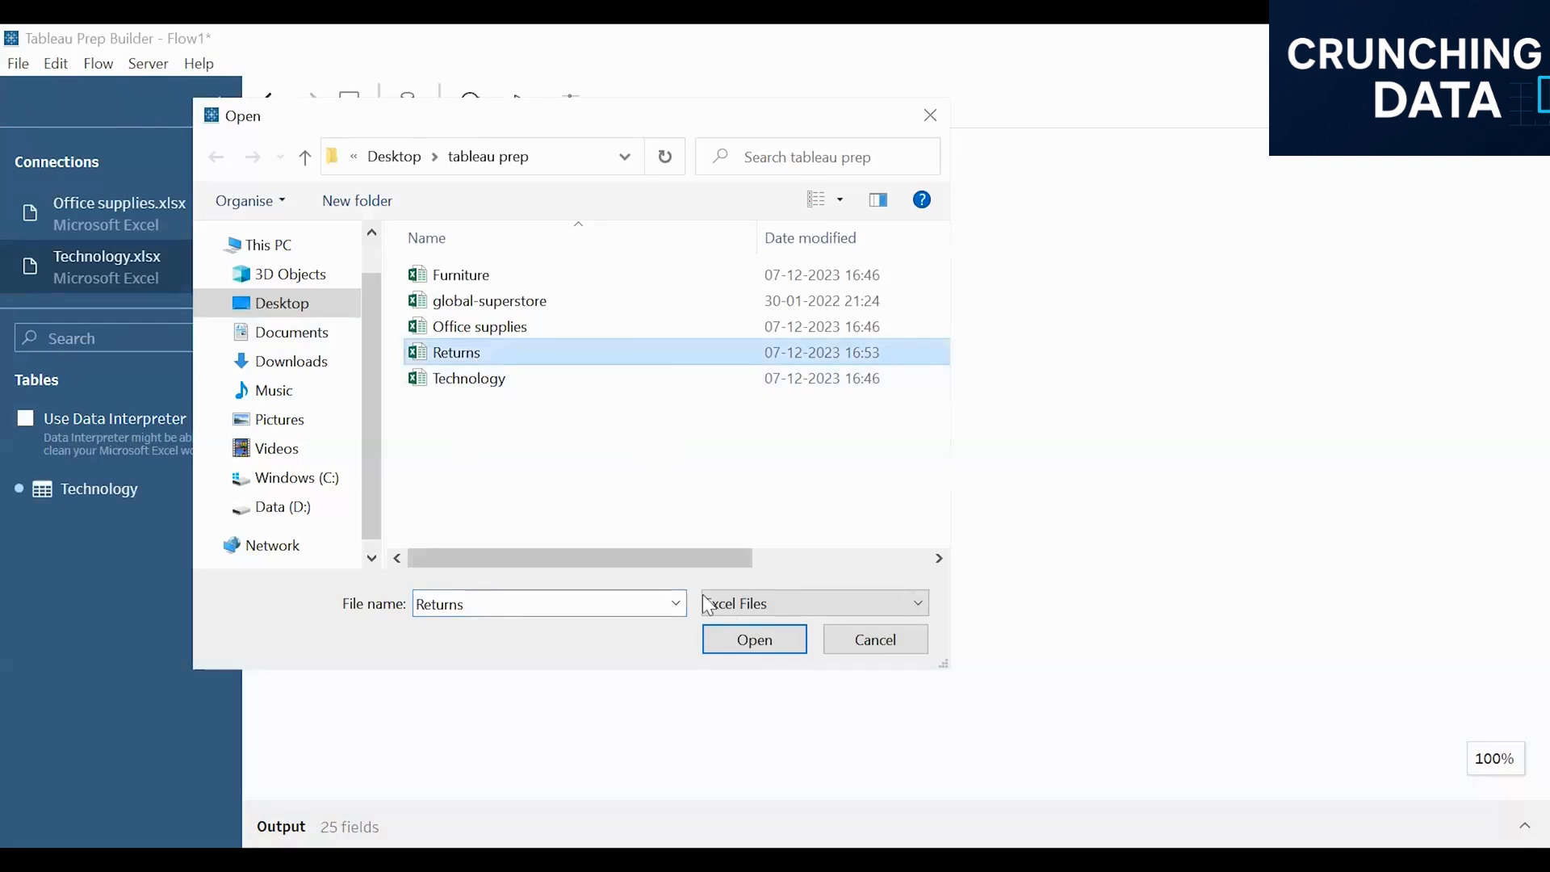
{"action": "left_click", "coordinate": [749, 640]}
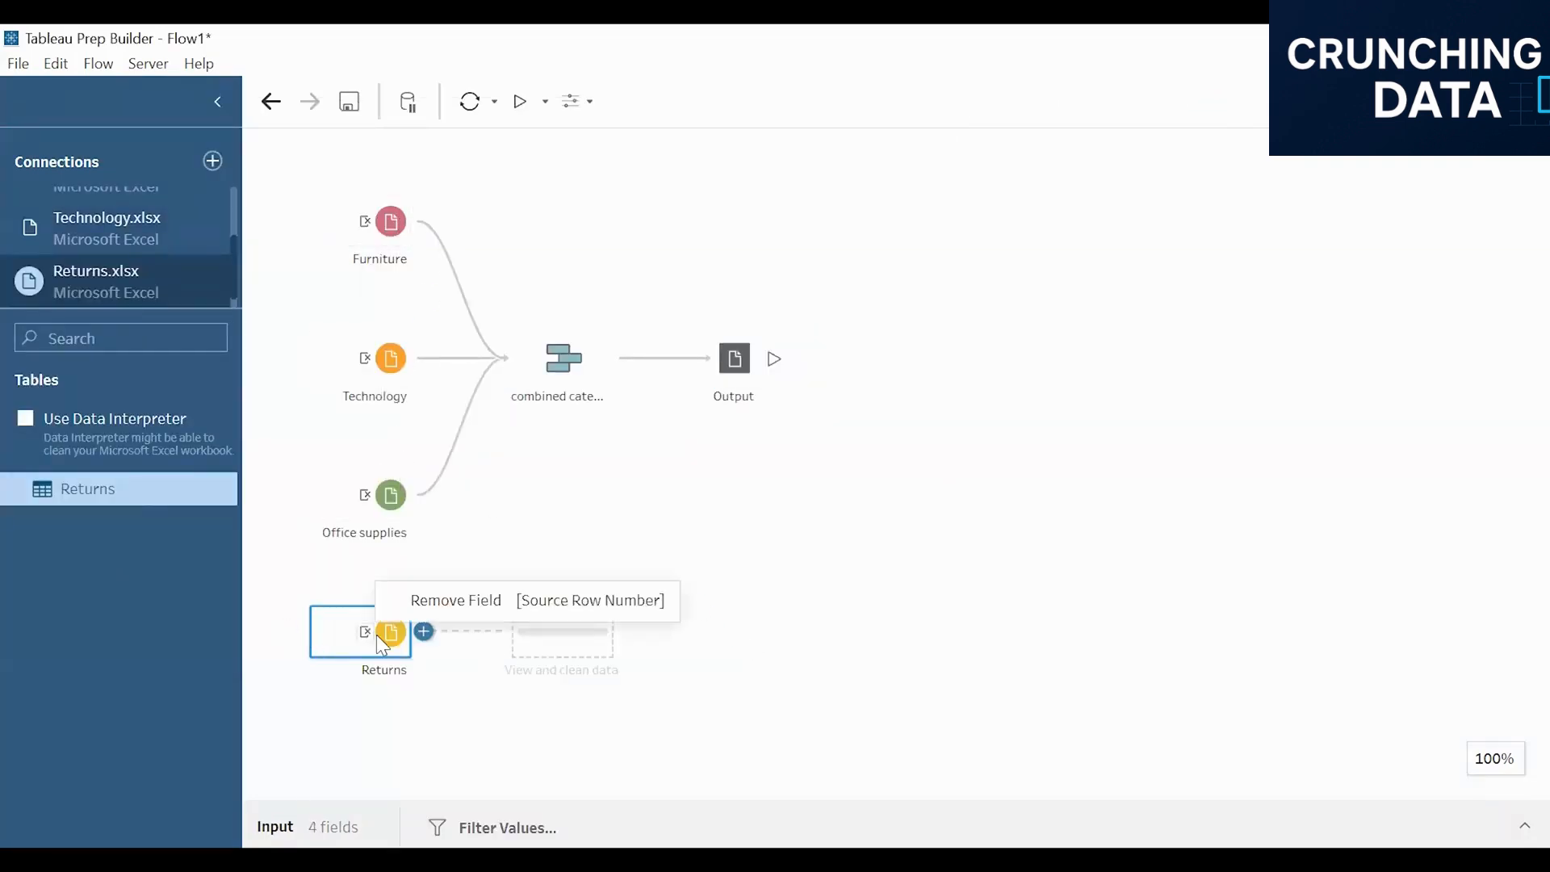
{"action": "left_click_drag", "start_coordinate": [386, 634], "coordinate": [649, 363]}
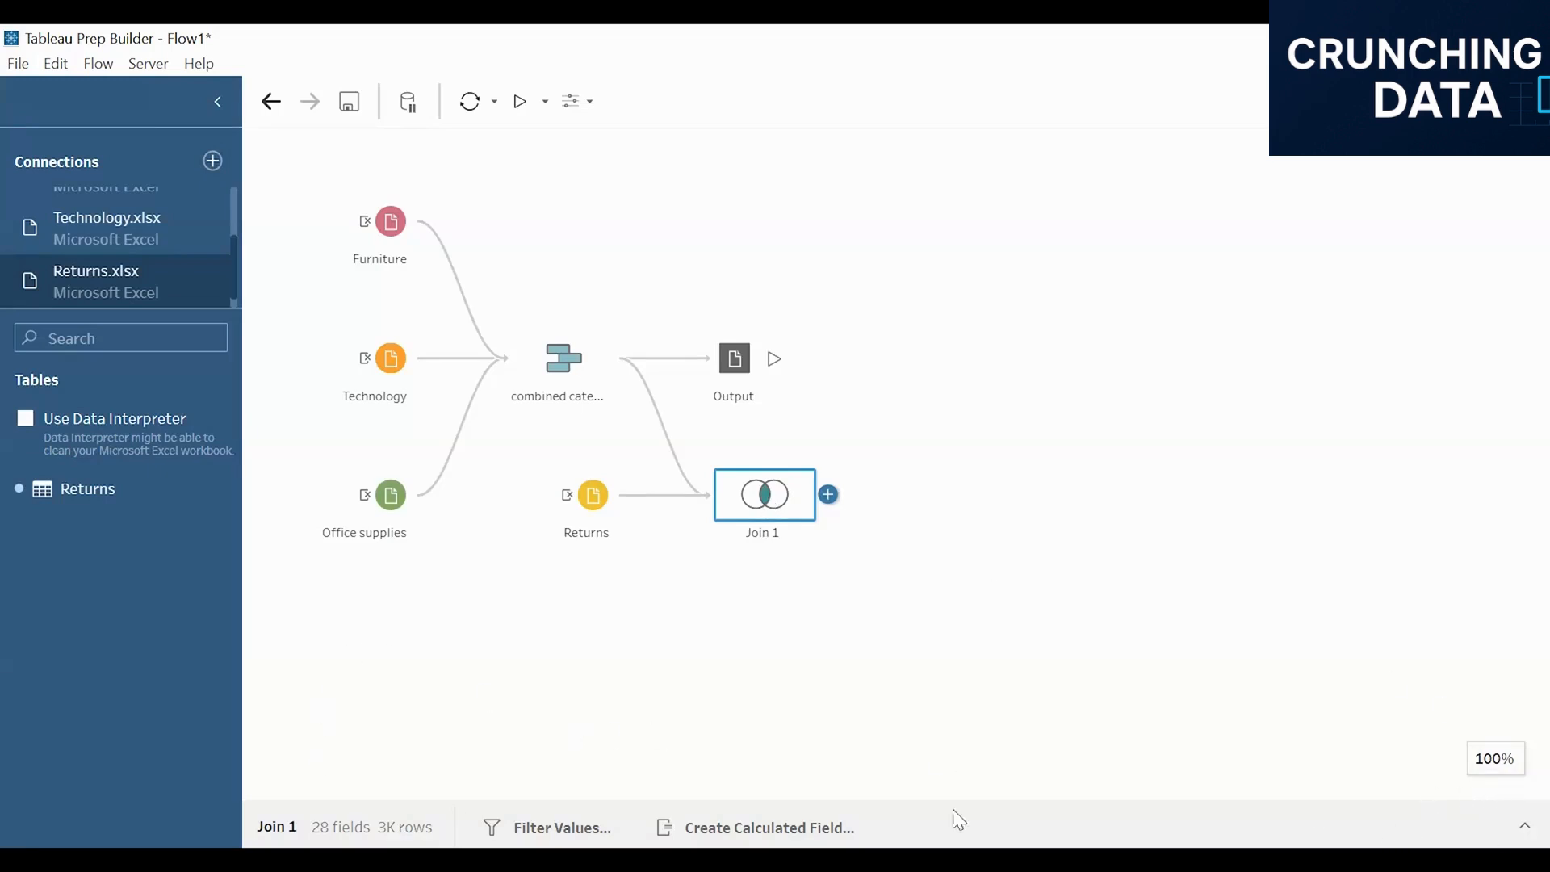
Open the join's details and examine the Order ID values of combined categories in the join clauses.
{"action": "left_click", "coordinate": [1525, 825]}
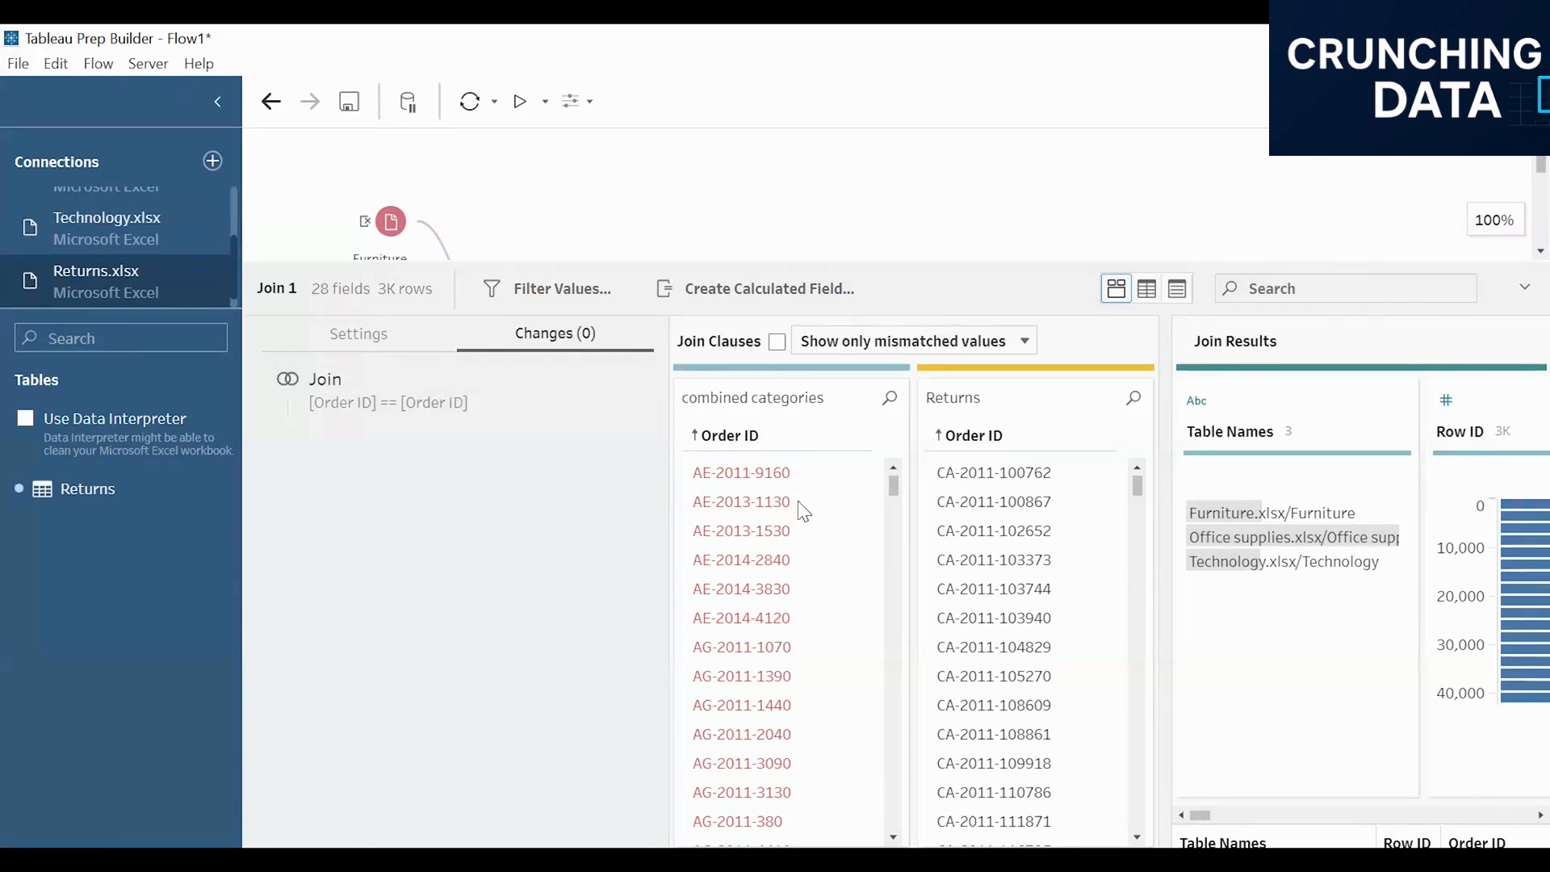
{"action": "scroll", "coordinate": [791, 500], "scroll_direction": "down", "scroll_amount": 8}
{"action": "scroll", "coordinate": [791, 505], "scroll_direction": "down", "scroll_amount": 8}
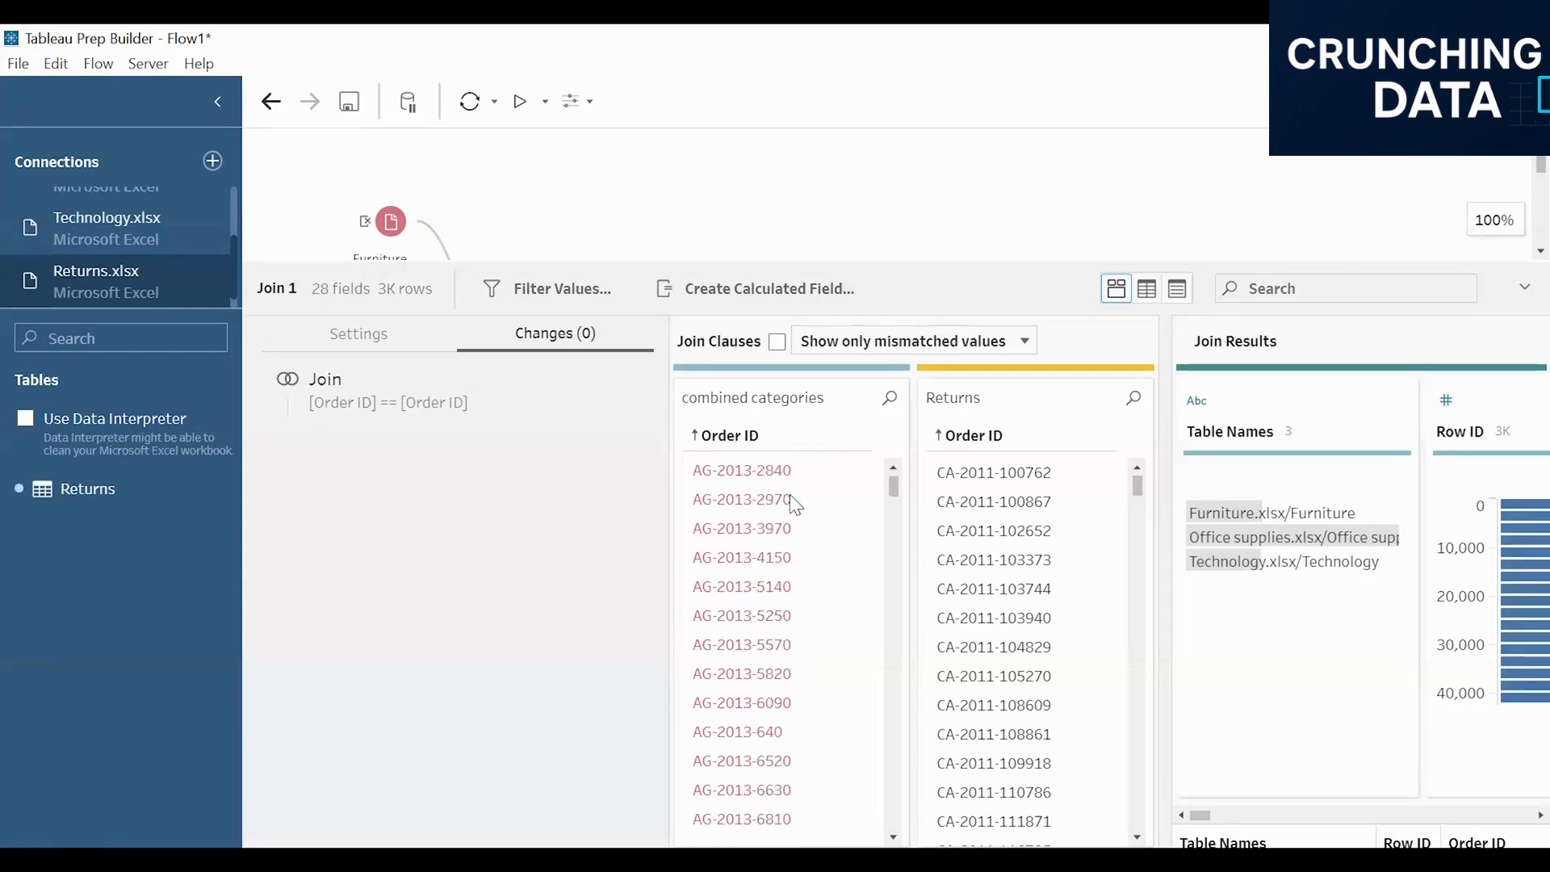
{"action": "scroll", "coordinate": [795, 502], "scroll_direction": "down", "scroll_amount": 10}
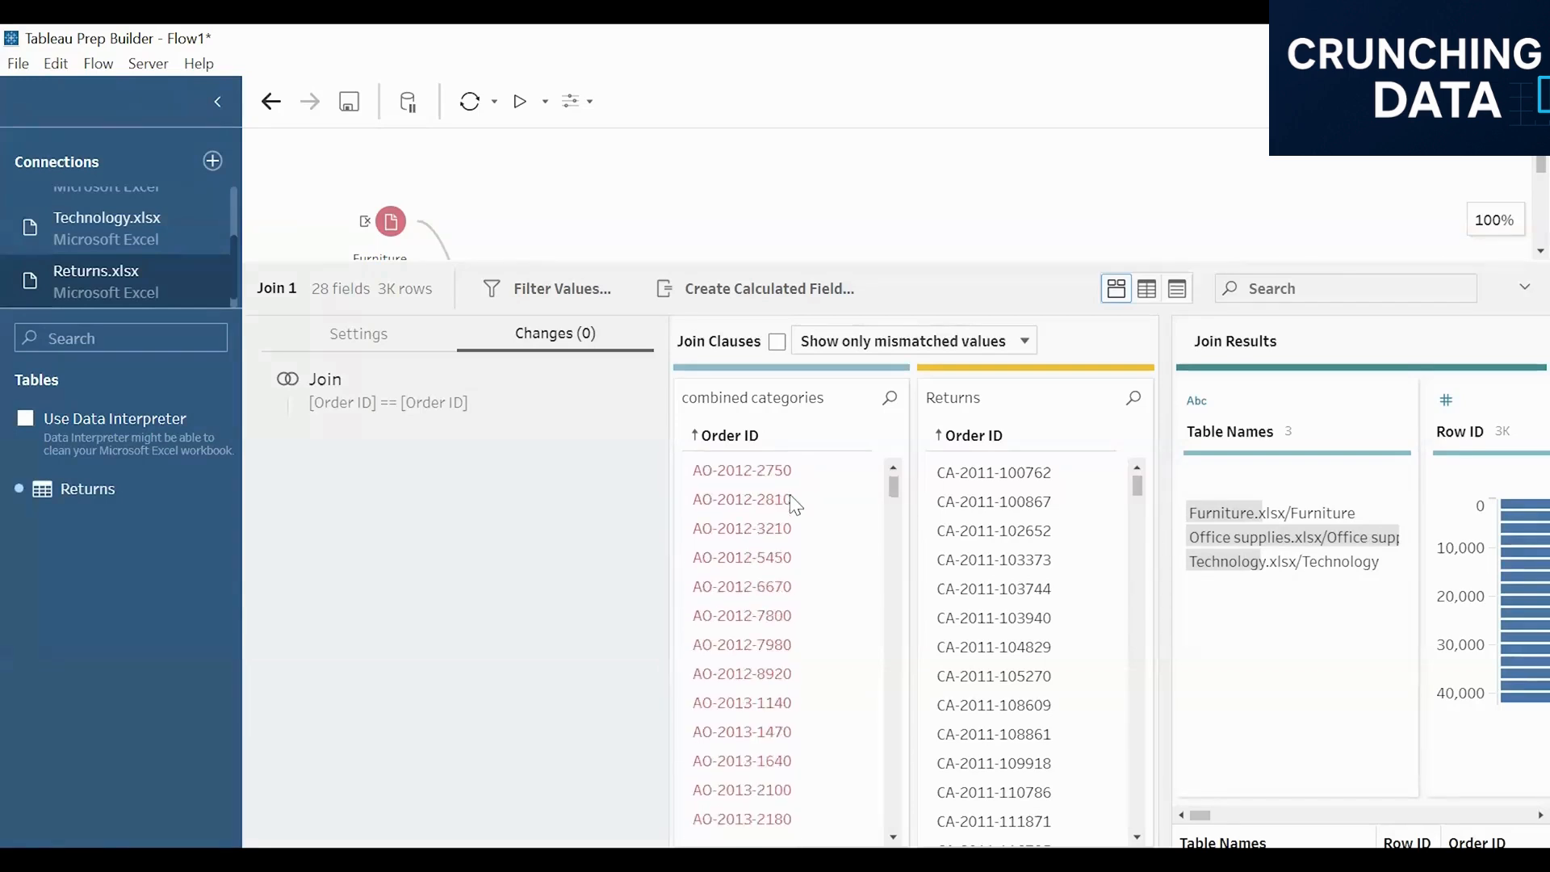
{"action": "scroll", "coordinate": [798, 504], "scroll_direction": "up", "scroll_amount": 11}
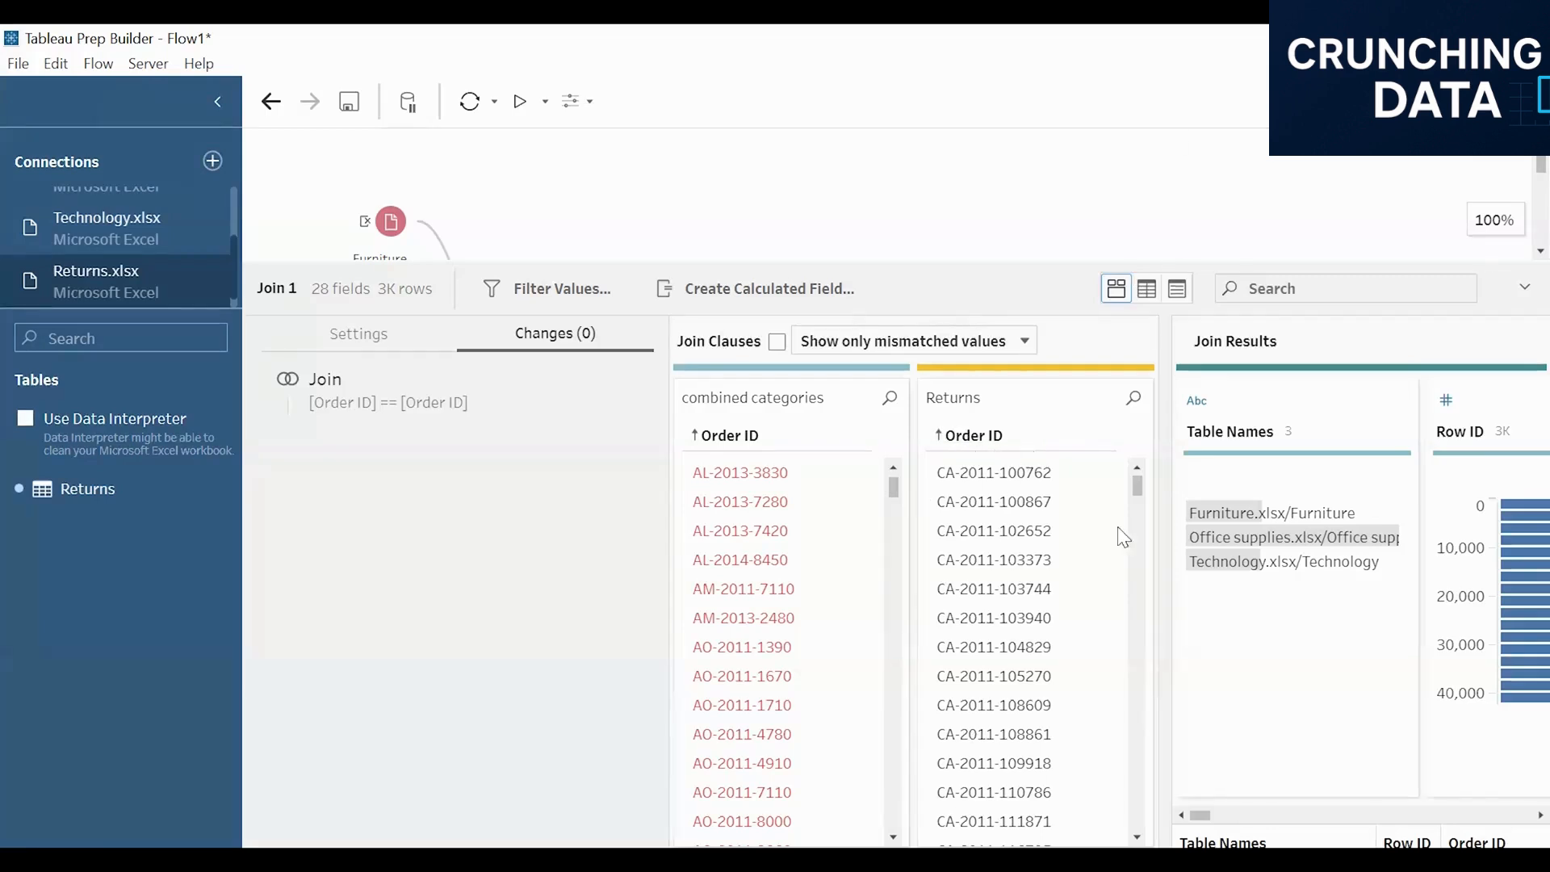
Compare the Order ID values of Returns and combined categories in the join clauses and select IN-2013-59160 in combined categories.
{"action": "scroll", "coordinate": [1017, 565], "scroll_direction": "down", "scroll_amount": 5}
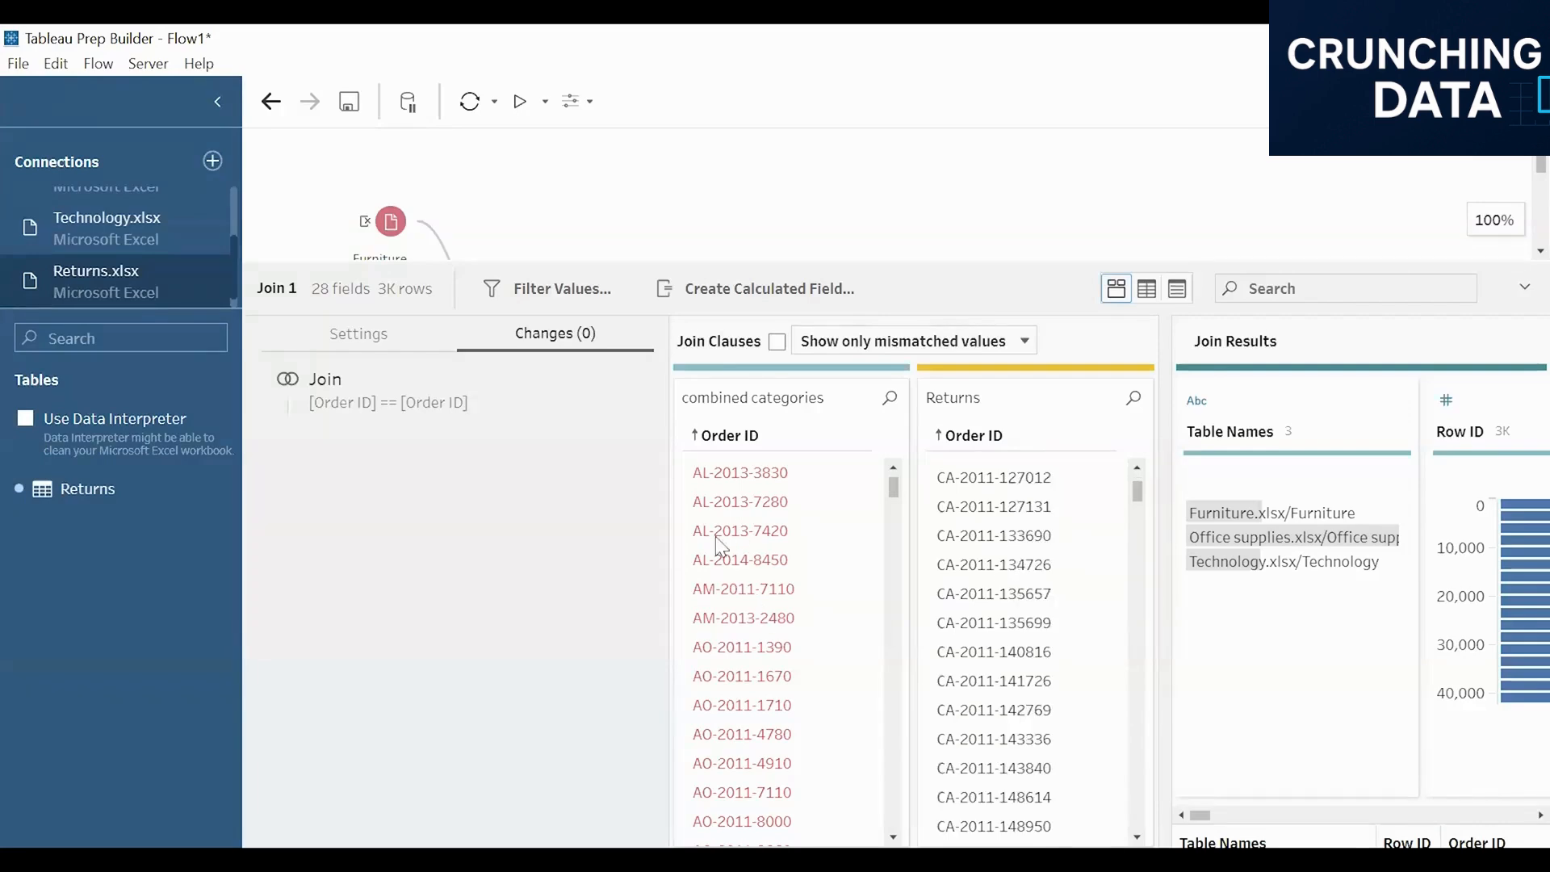
{"action": "scroll", "coordinate": [887, 549], "scroll_direction": "down", "scroll_amount": 5}
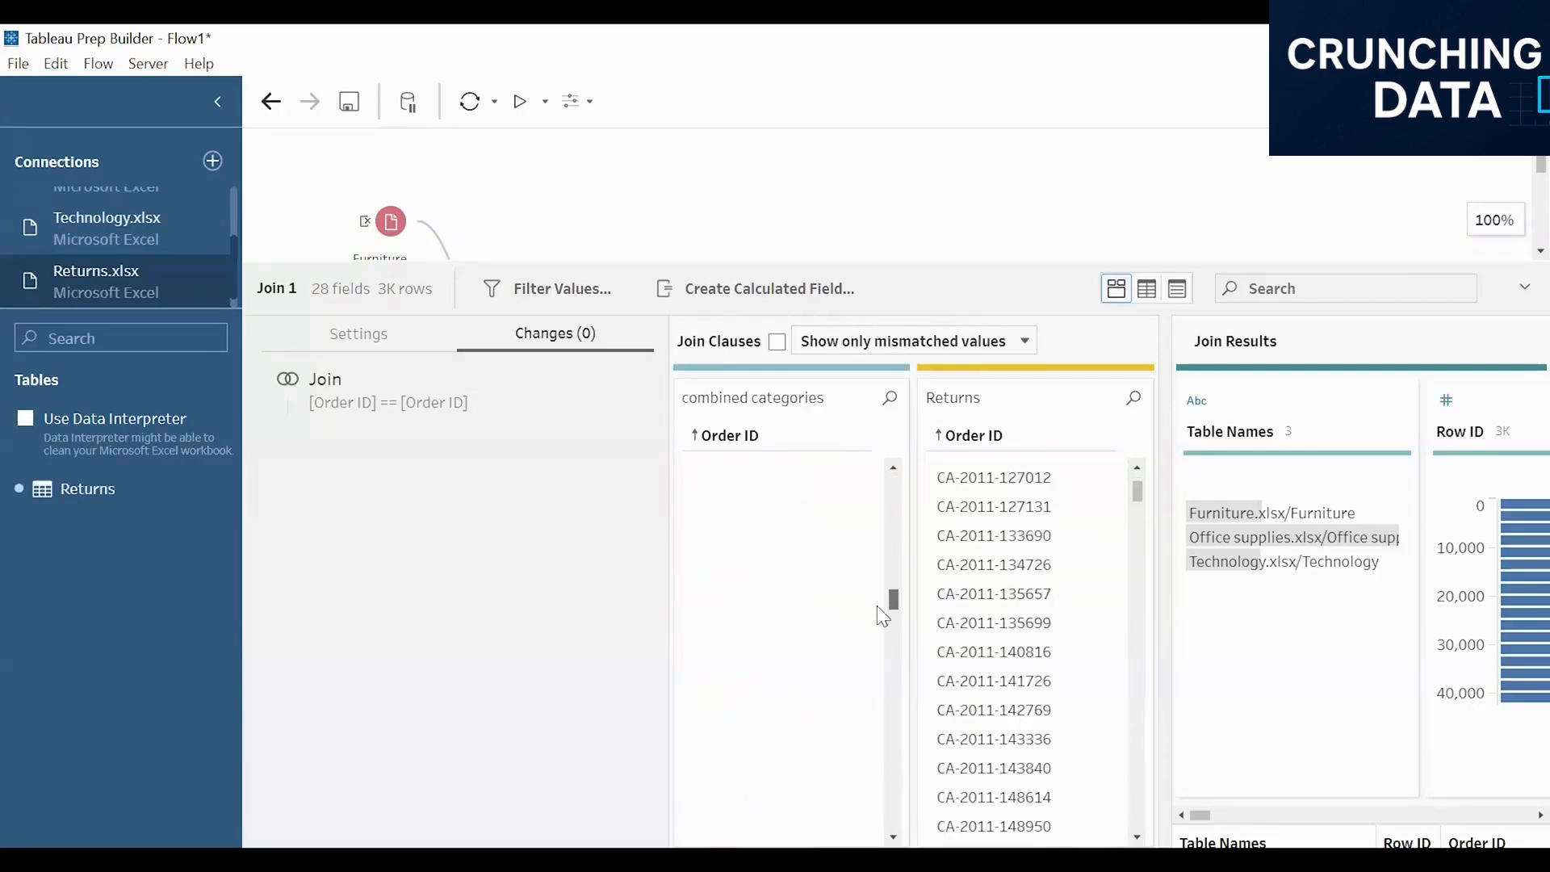
{"action": "left_click_drag", "start_coordinate": [891, 602], "coordinate": [893, 662]}
{"action": "scroll", "coordinate": [799, 635], "scroll_direction": "down", "scroll_amount": 10}
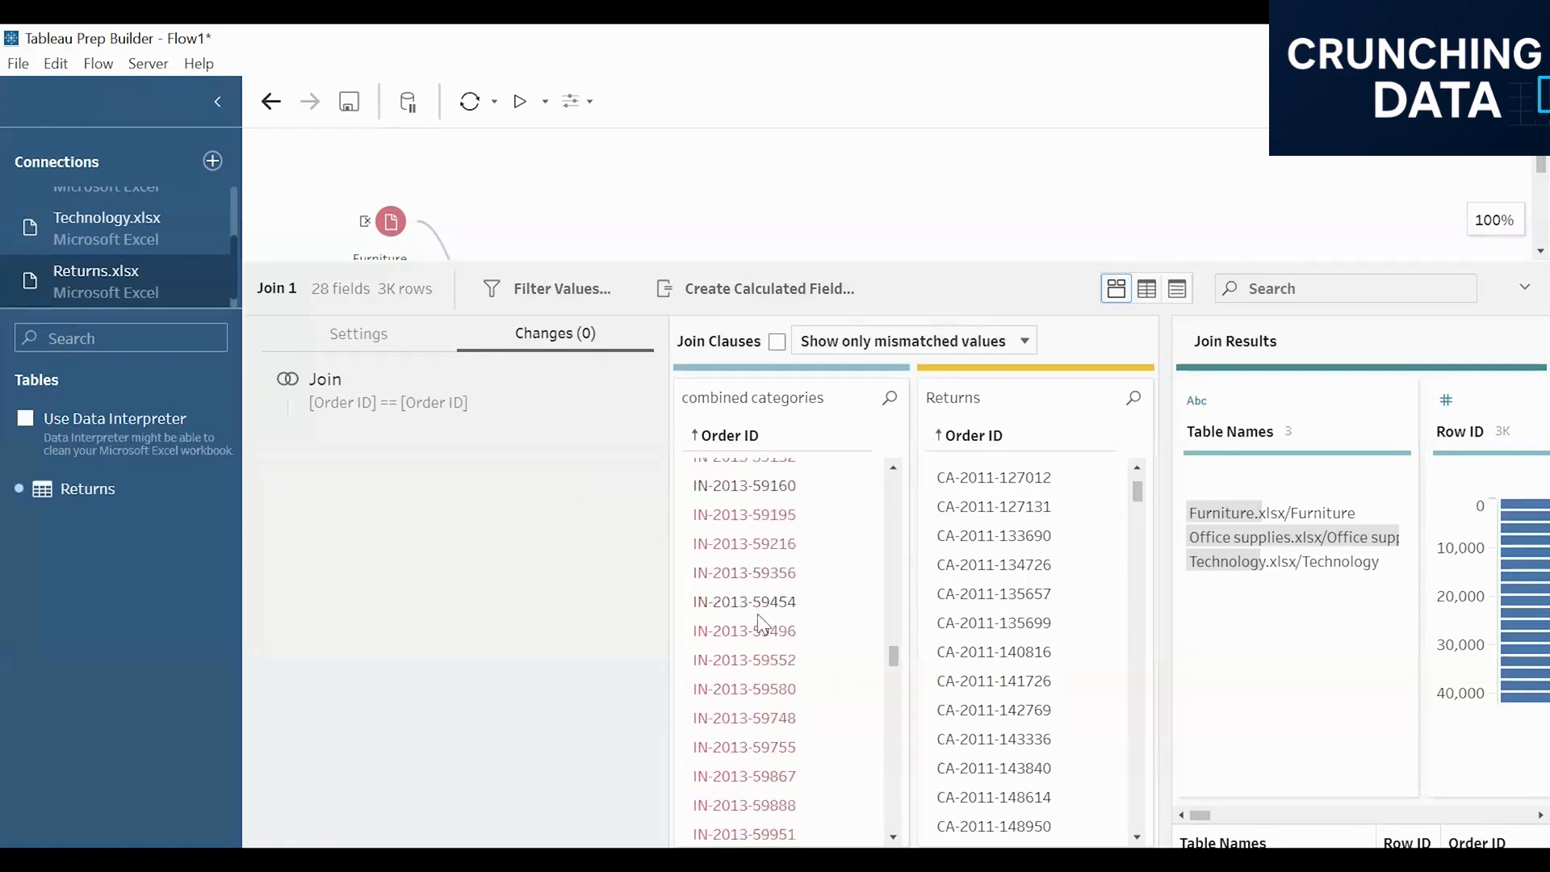
{"action": "left_click", "coordinate": [746, 489]}
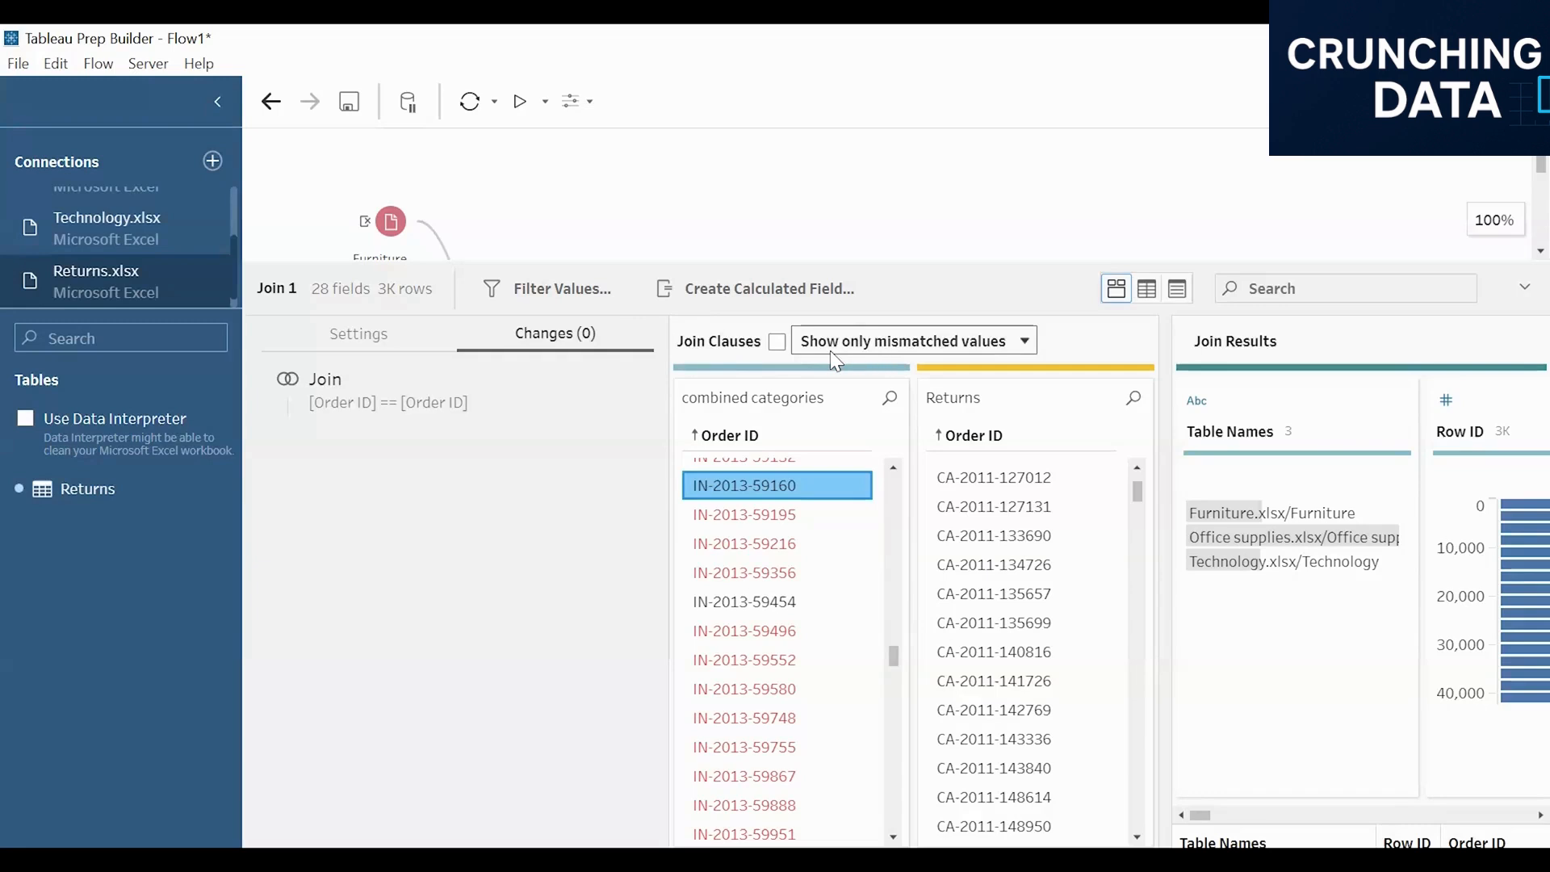
Switch the mismatch filter option to Returns, look through the Returns order IDs, and restore the general mismatched values option.
{"action": "left_click", "coordinate": [969, 354]}
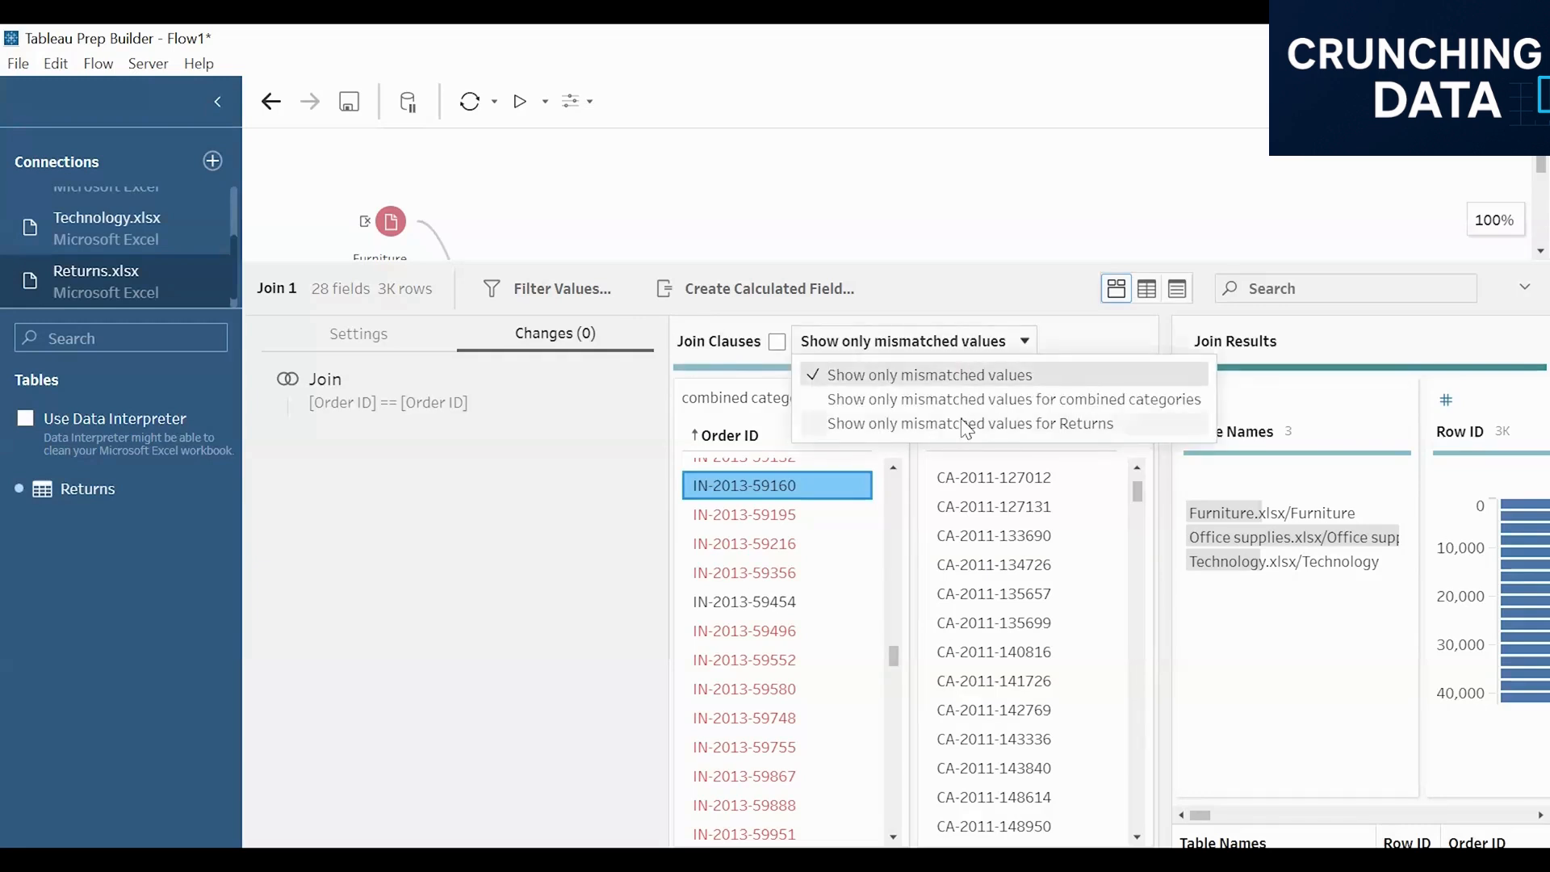
{"action": "left_click", "coordinate": [844, 426]}
{"action": "scroll", "coordinate": [1086, 525], "scroll_direction": "down", "scroll_amount": 5}
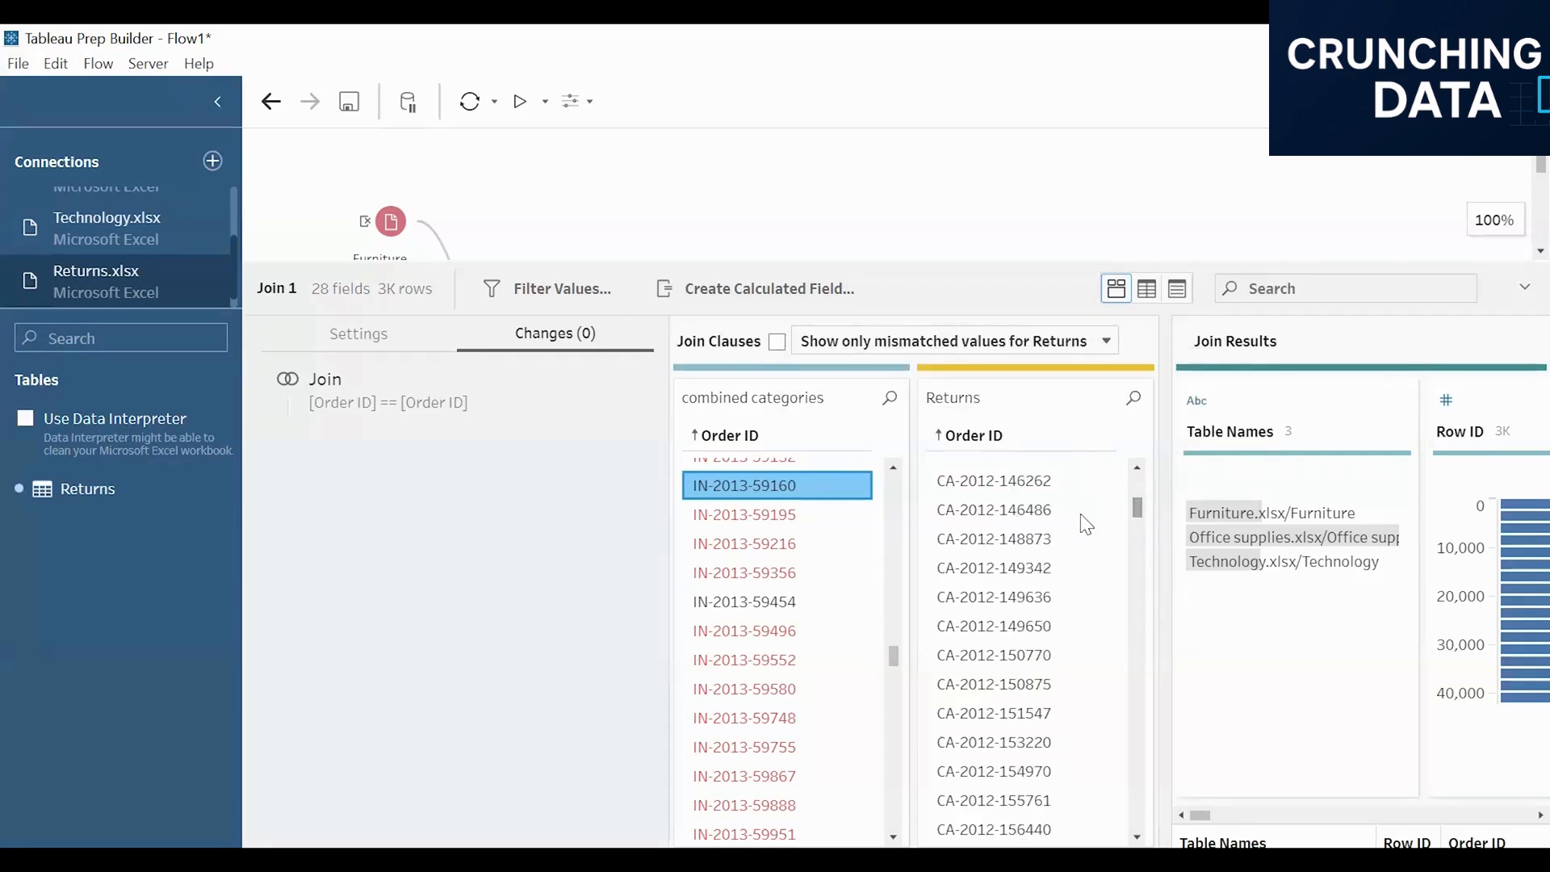
{"action": "scroll", "coordinate": [1086, 525], "scroll_direction": "up", "scroll_amount": 5}
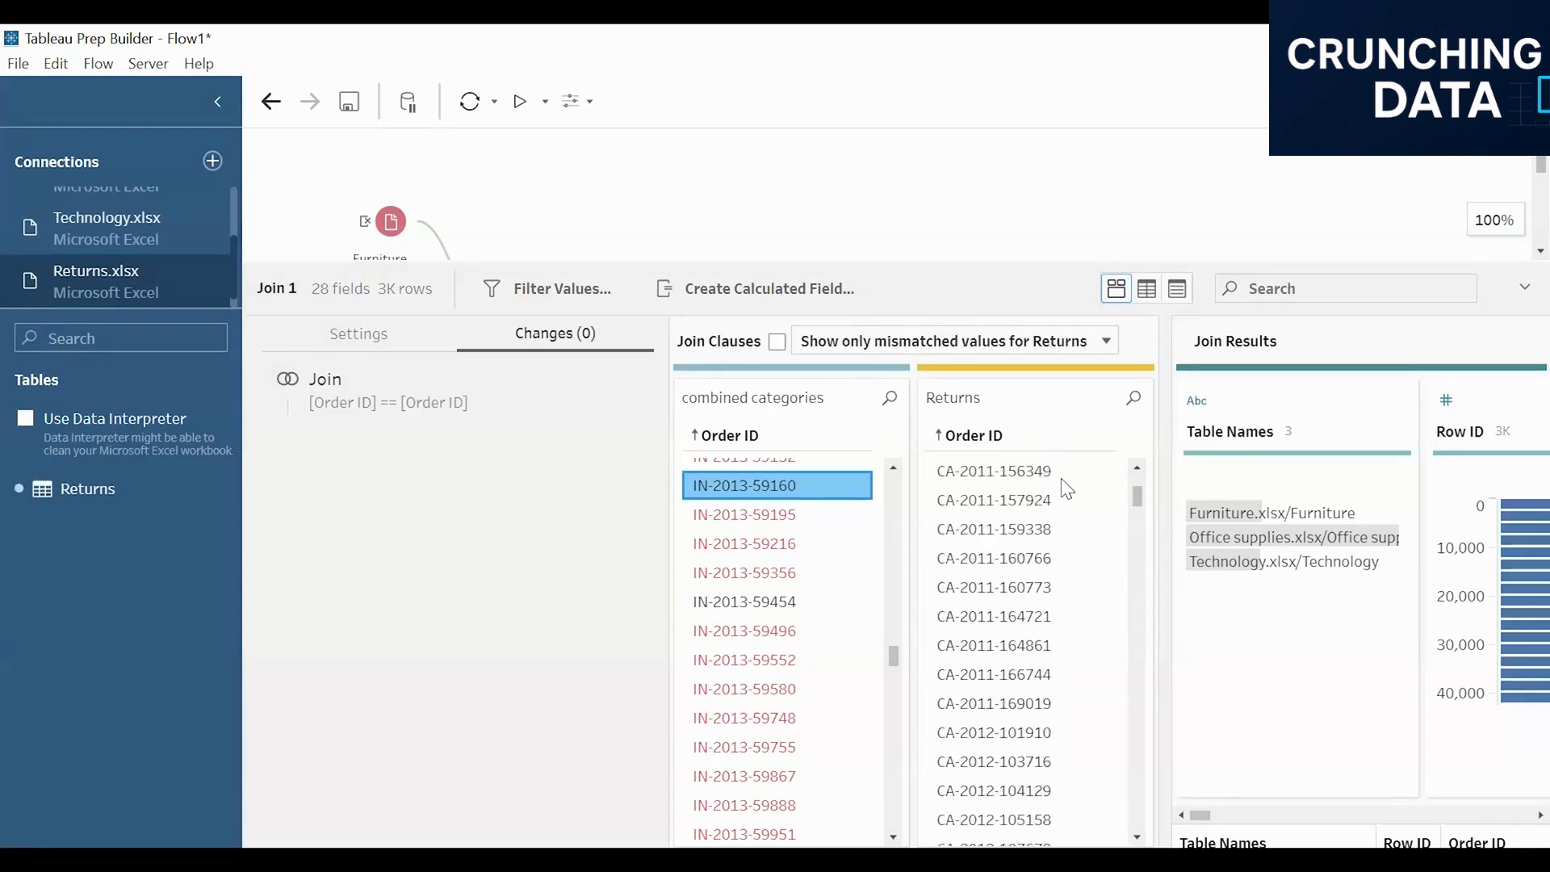
{"action": "left_click", "coordinate": [982, 349]}
{"action": "left_click", "coordinate": [962, 376]}
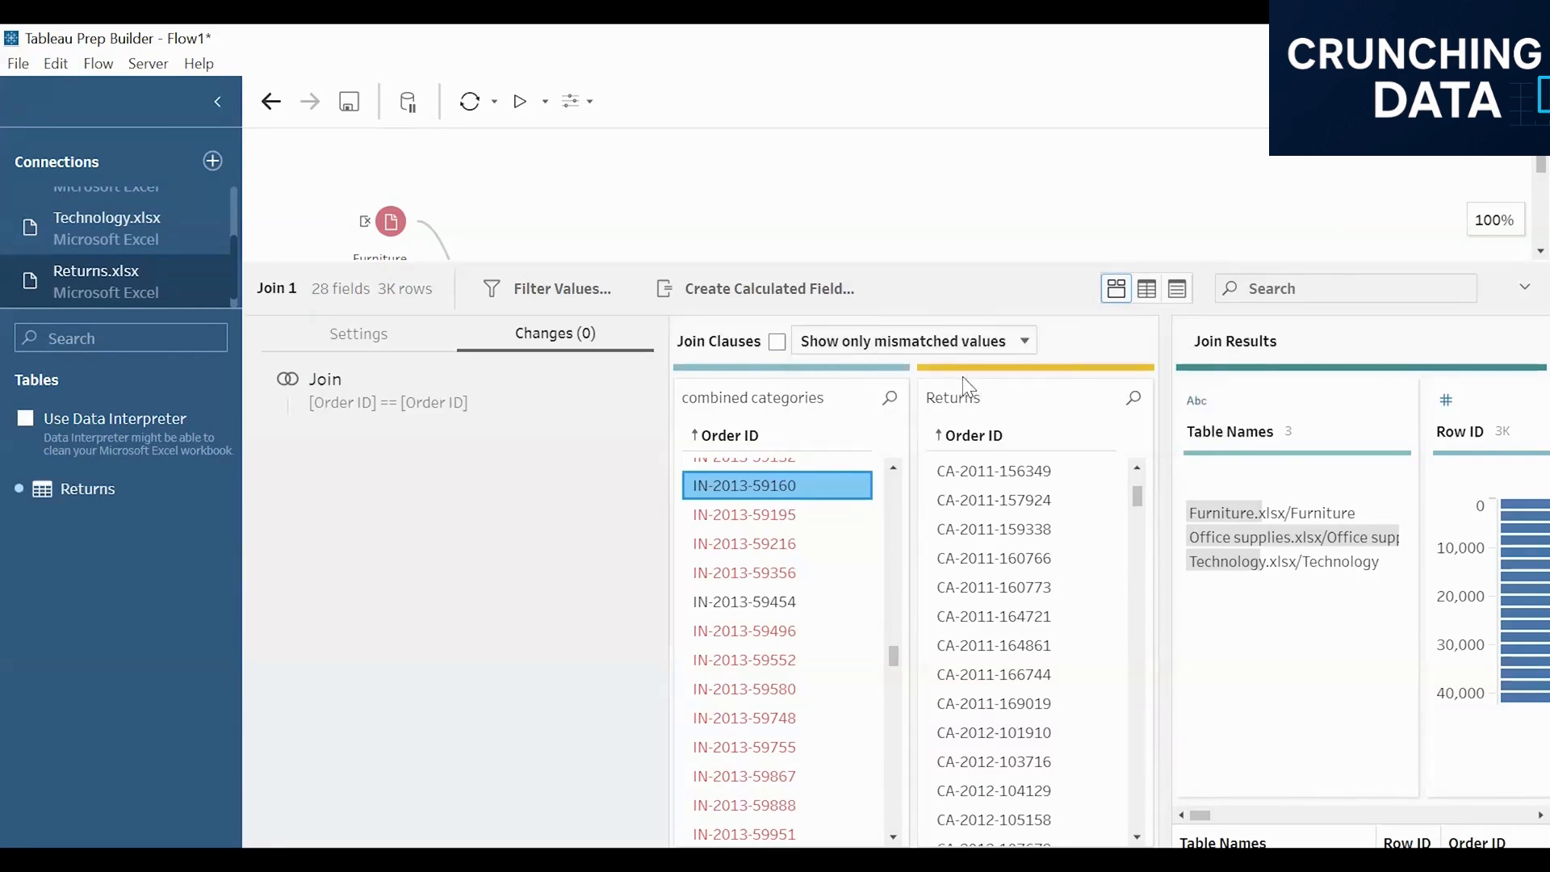
Open the join settings and try the Left, Full outer and Right join types.
{"action": "left_click", "coordinate": [373, 332]}
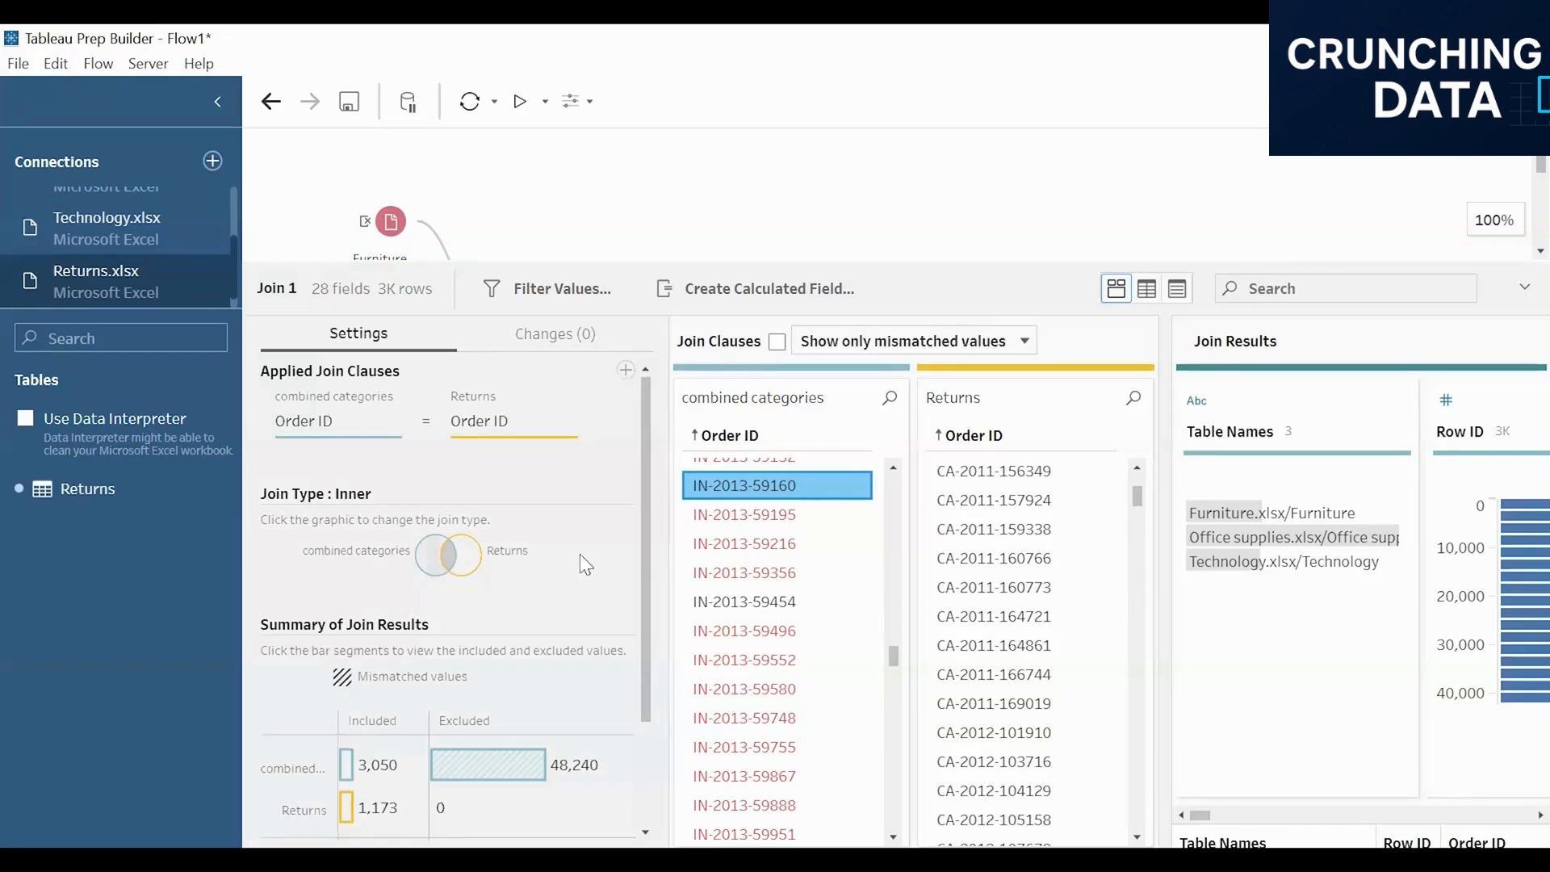
{"action": "left_click", "coordinate": [432, 565]}
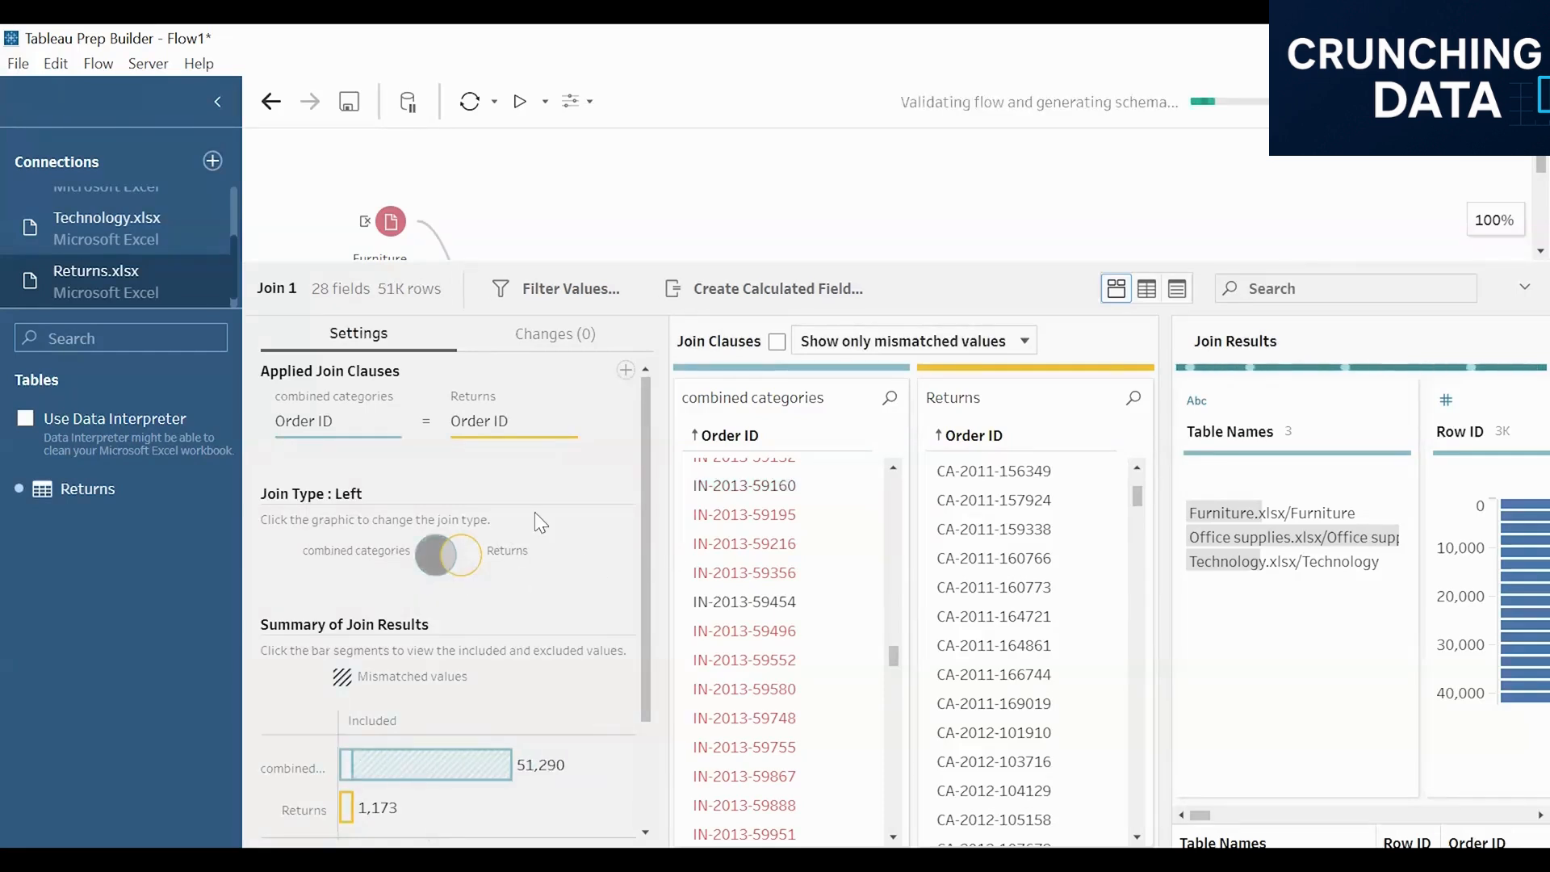
{"action": "scroll", "coordinate": [516, 511], "scroll_direction": "down", "scroll_amount": 3}
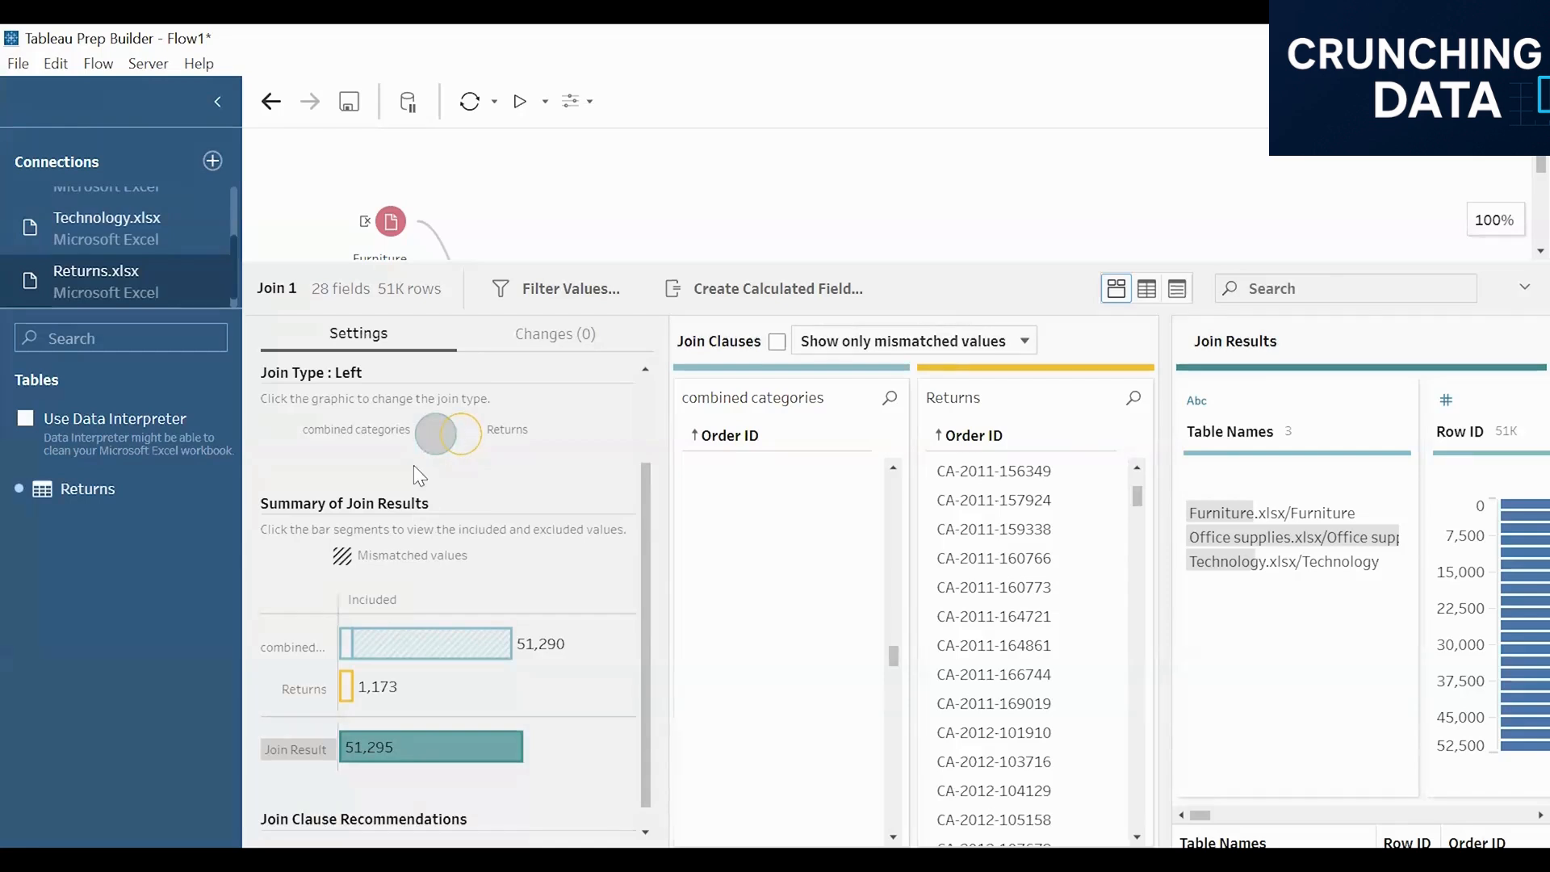
{"action": "left_click", "coordinate": [471, 440]}
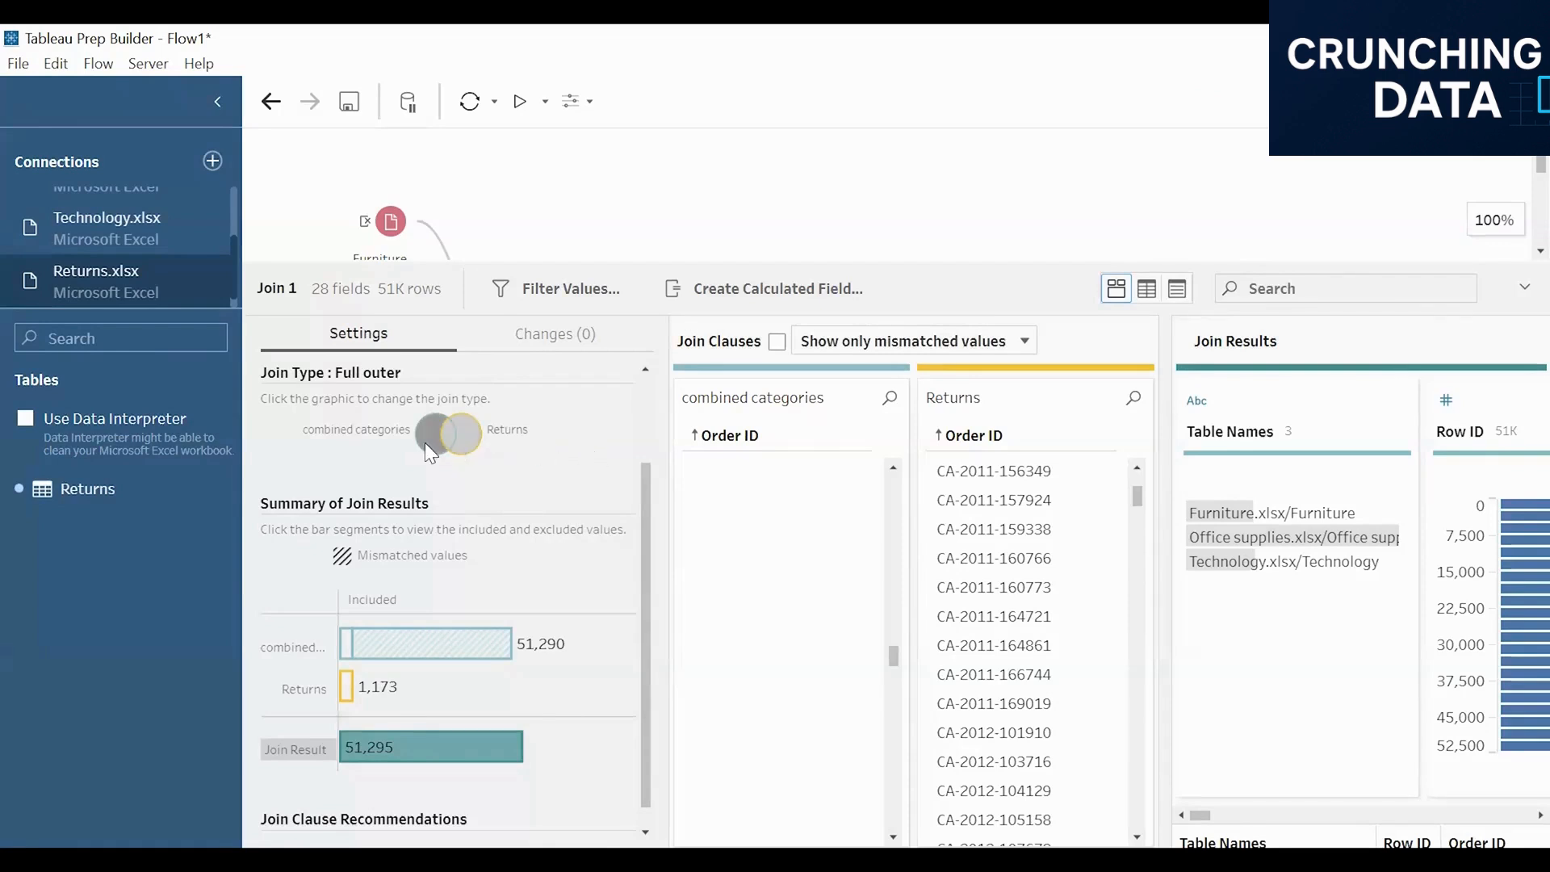
{"action": "left_click", "coordinate": [558, 628]}
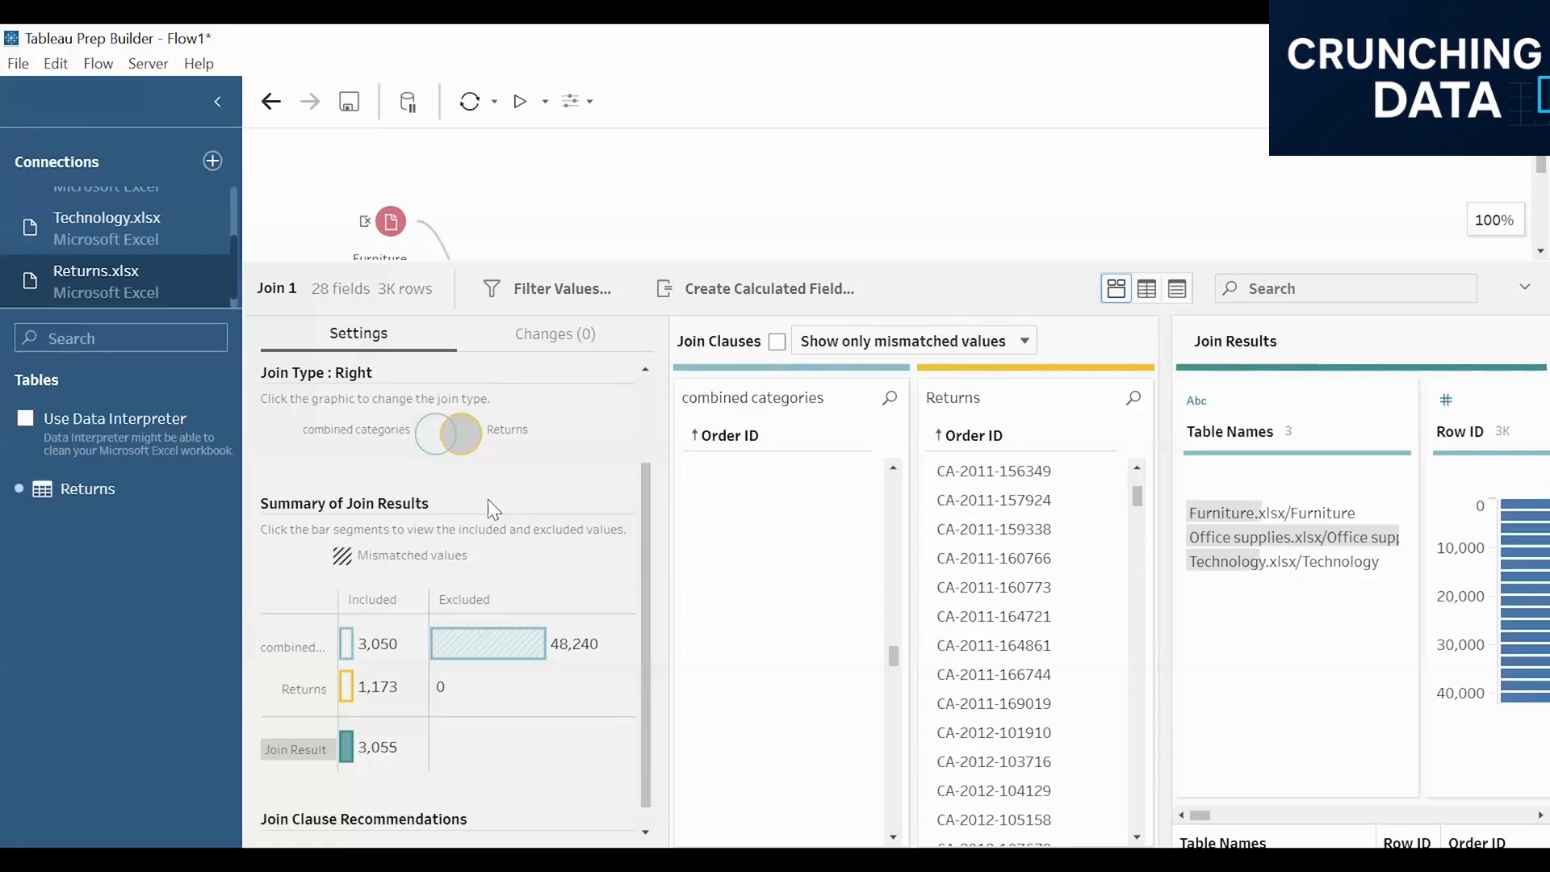
Set the join type back to Inner and review the summary of join results.
{"action": "scroll", "coordinate": [333, 504], "scroll_direction": "up", "scroll_amount": 2}
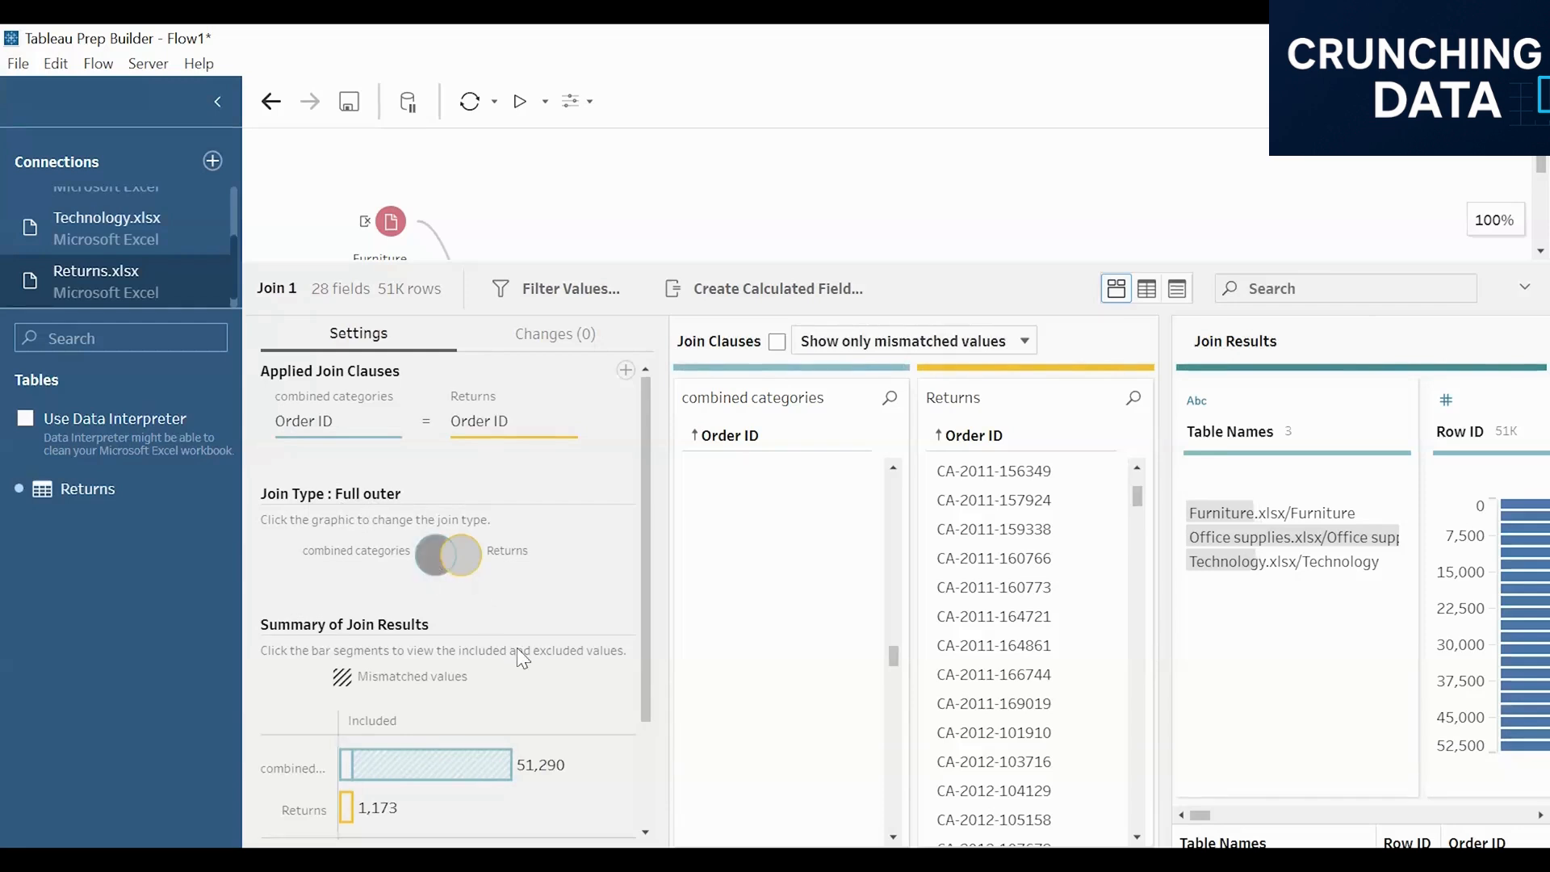
{"action": "left_click", "coordinate": [450, 557]}
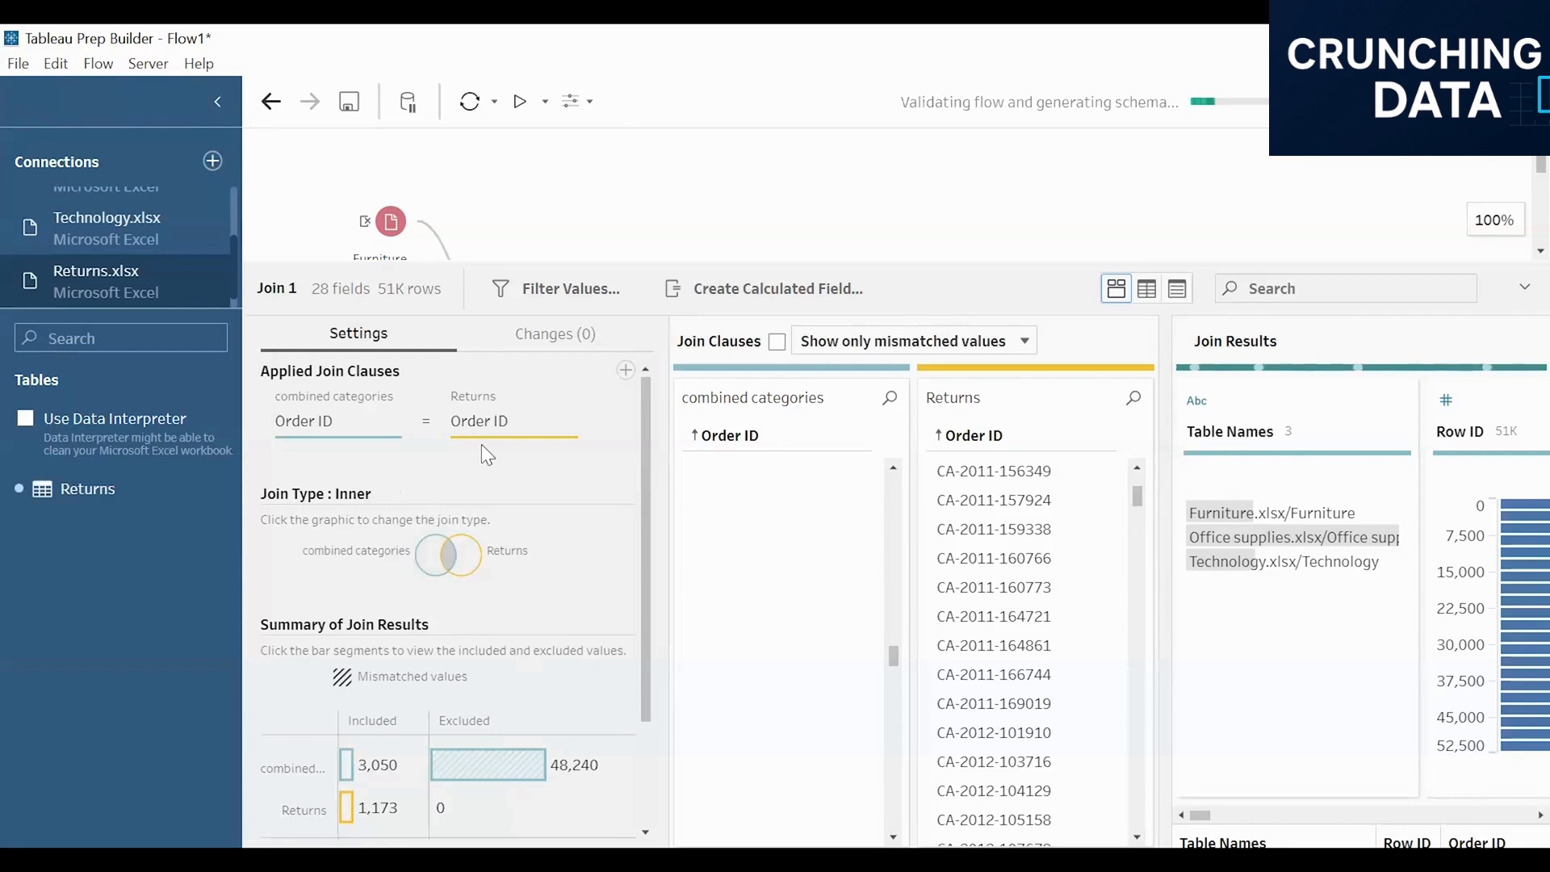
{"action": "scroll", "coordinate": [482, 445], "scroll_direction": "down", "scroll_amount": 3}
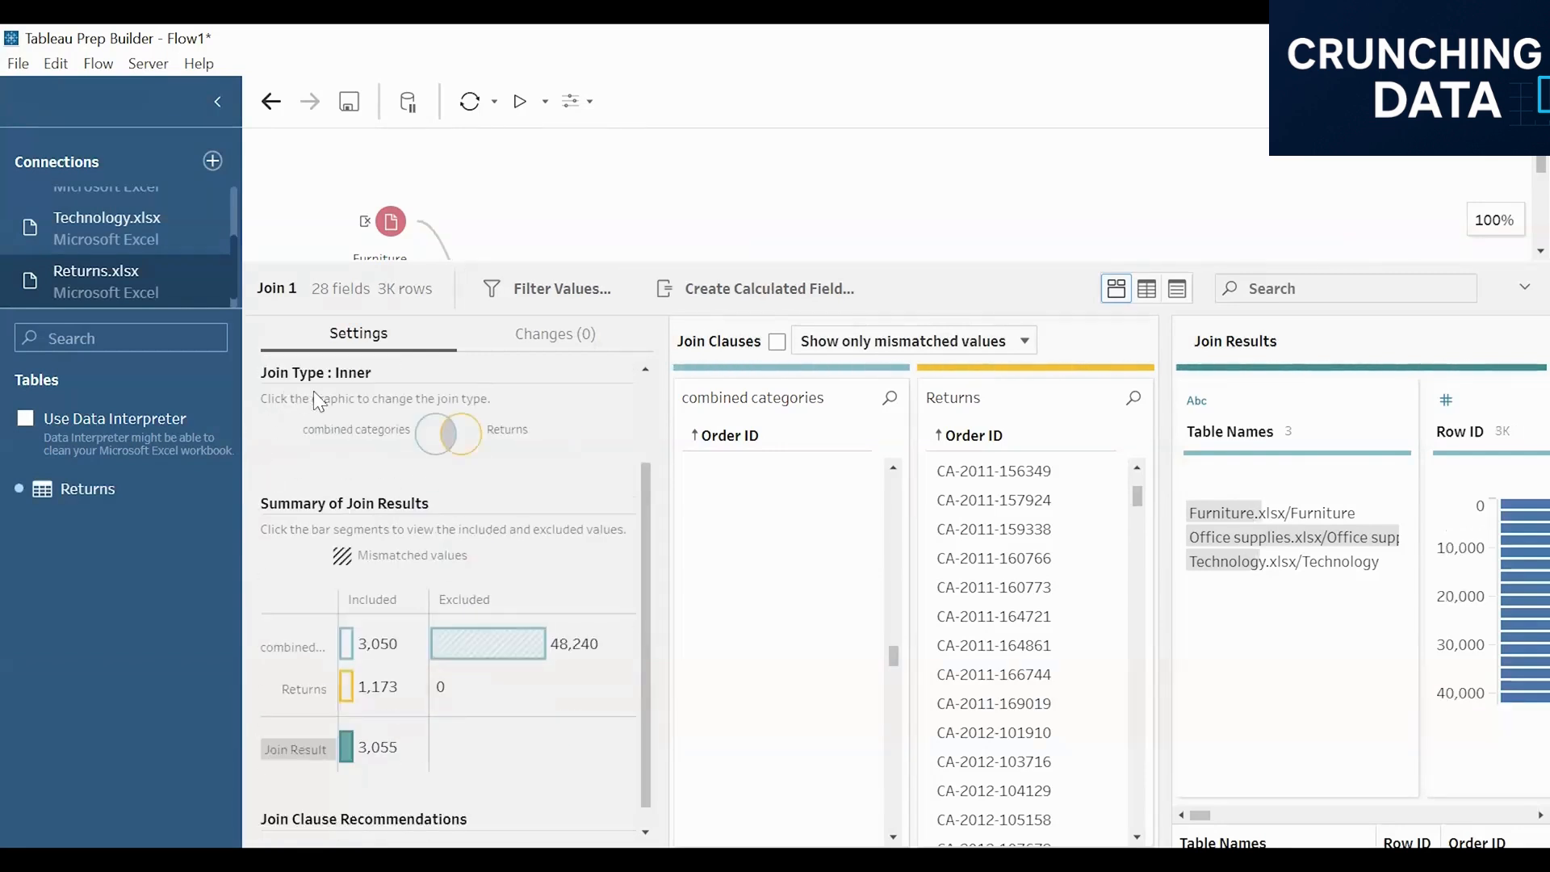
{"action": "scroll", "coordinate": [633, 519], "scroll_direction": "down", "scroll_amount": 1}
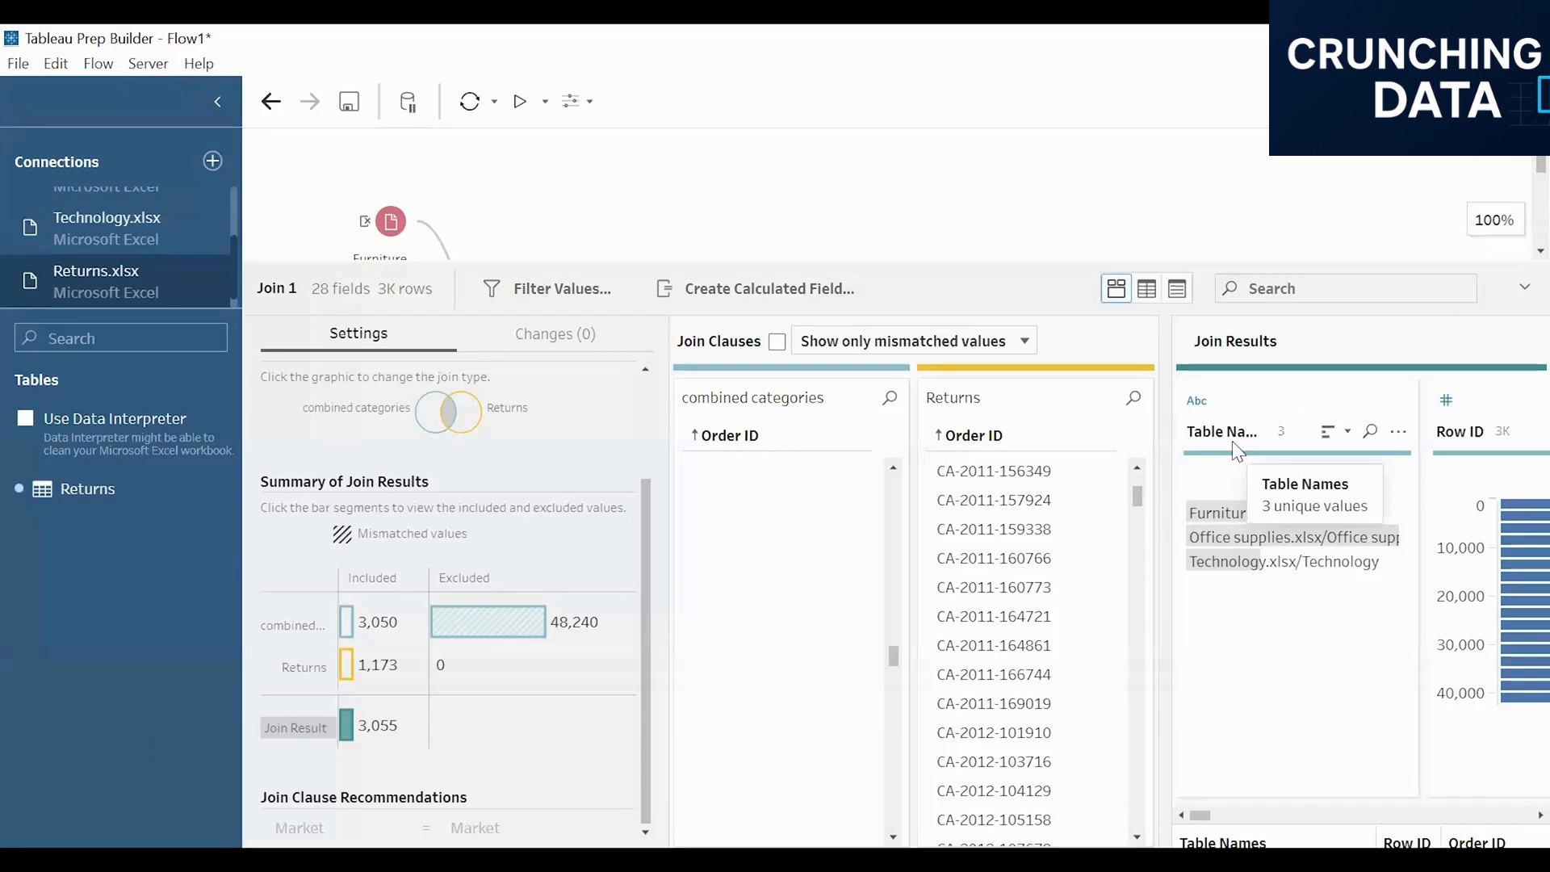
Enlarge the join results area, look through its fields up to Ship Mode, and collapse the join details.
{"action": "left_click_drag", "start_coordinate": [1164, 428], "coordinate": [1088, 432]}
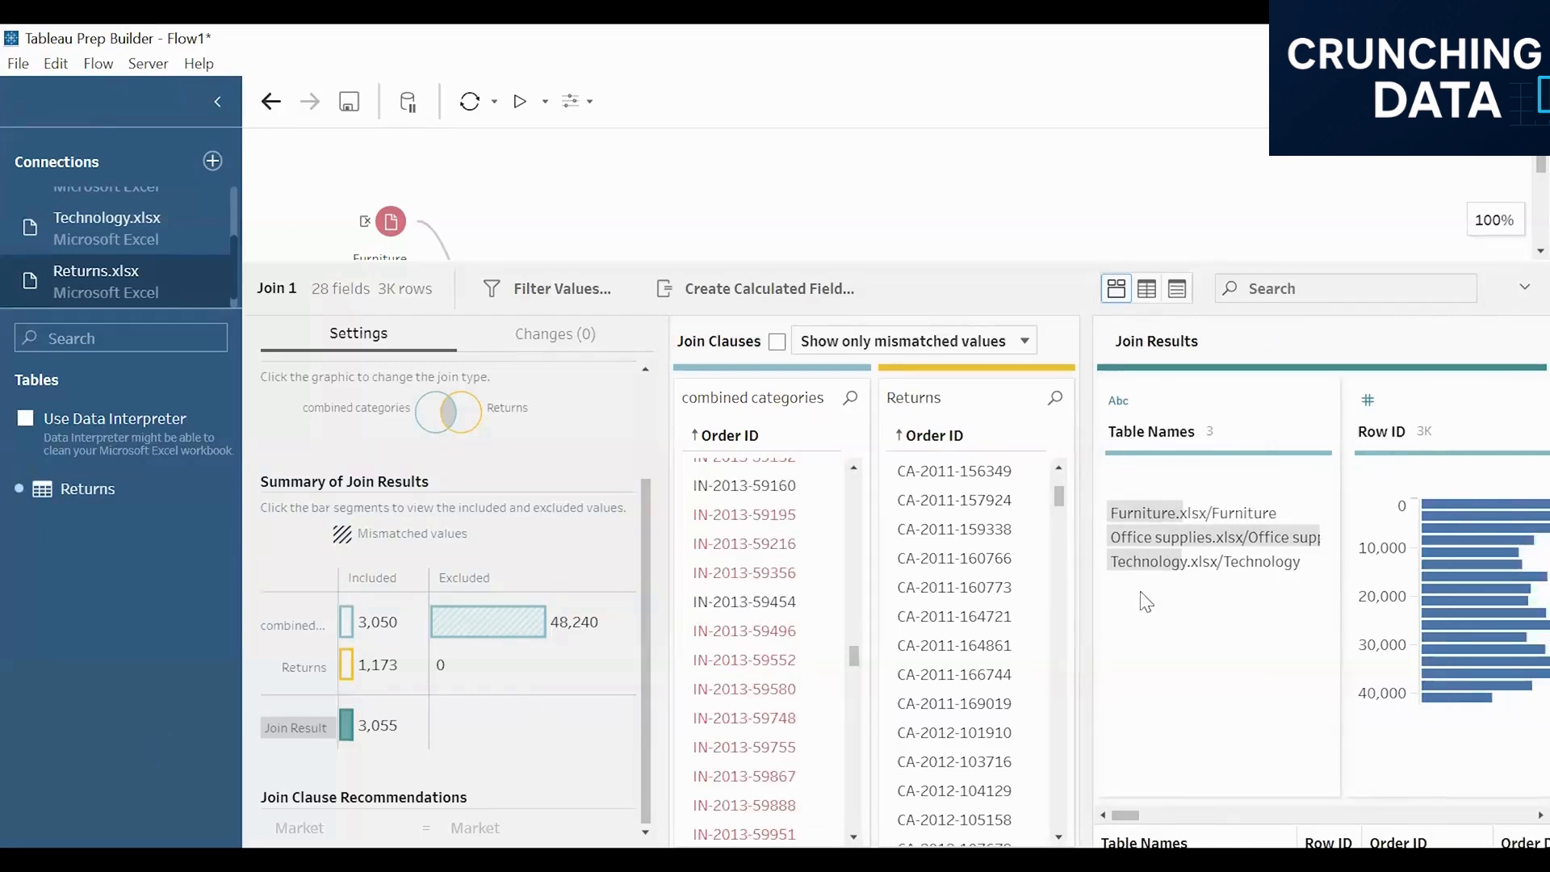
{"action": "mouse_move", "coordinate": [1186, 581]}
{"action": "left_click_drag", "start_coordinate": [1122, 819], "coordinate": [1191, 823]}
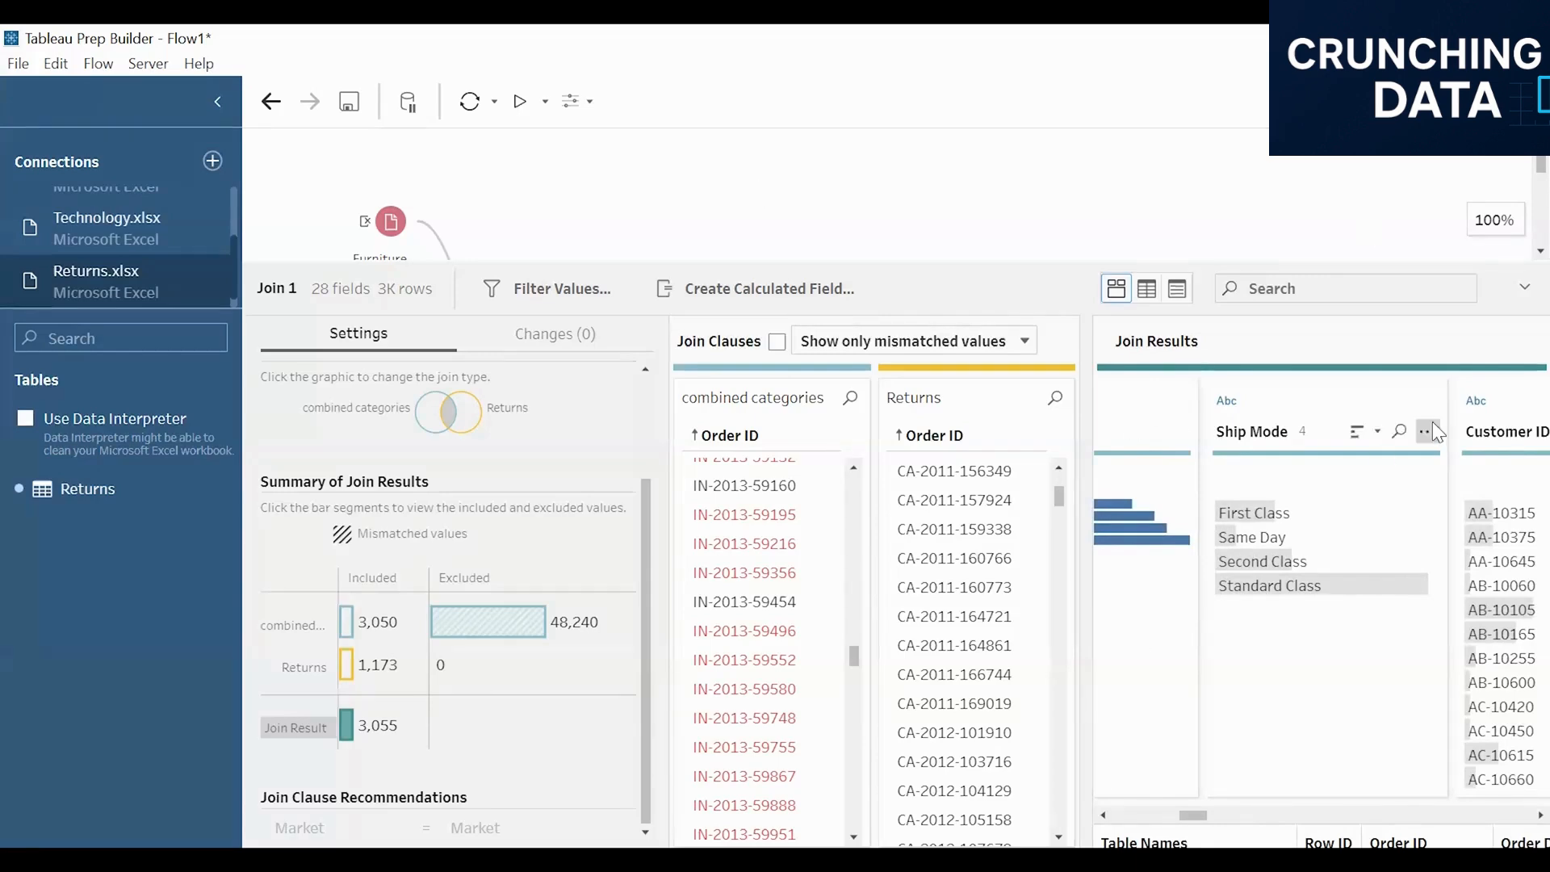
{"action": "left_click", "coordinate": [1521, 288]}
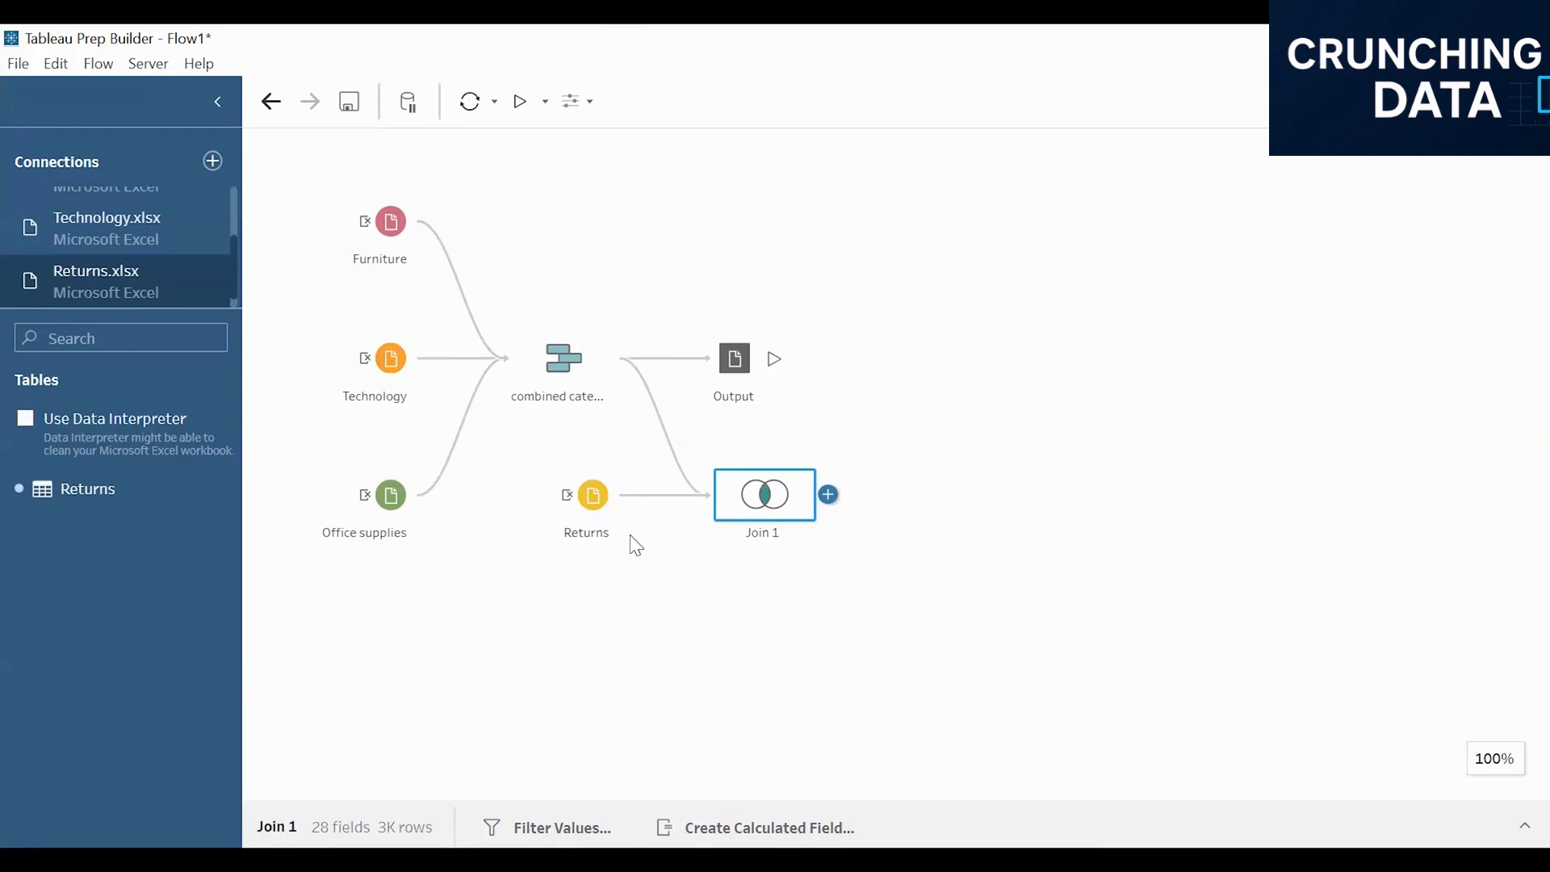
Review the result fields of the combined categories union and add a Clean step after the union.
{"action": "left_click", "coordinate": [567, 360]}
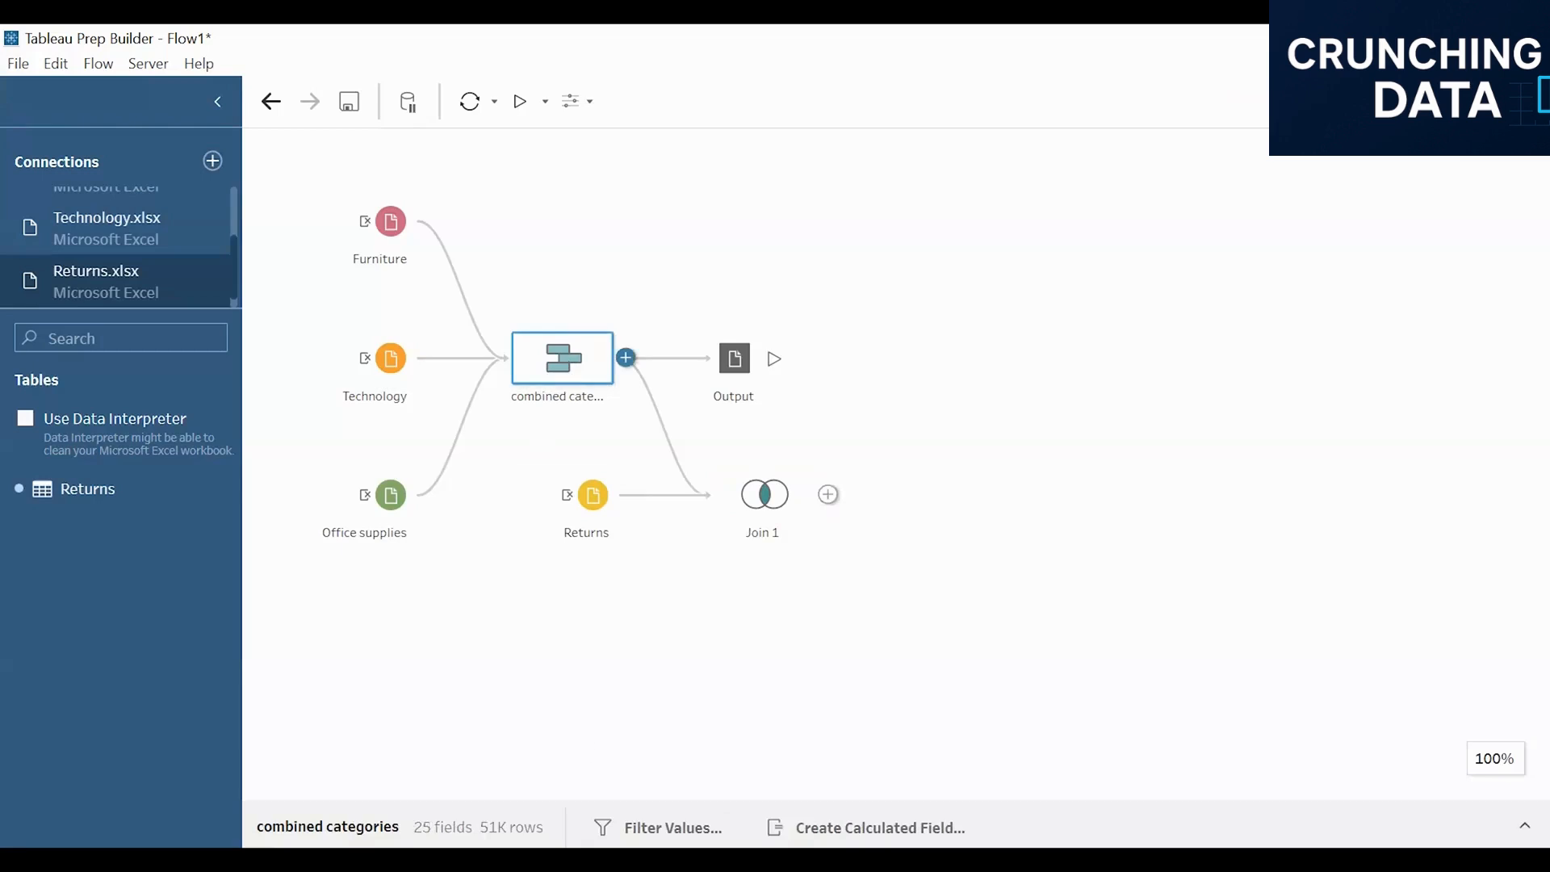
{"action": "left_click", "coordinate": [1524, 825]}
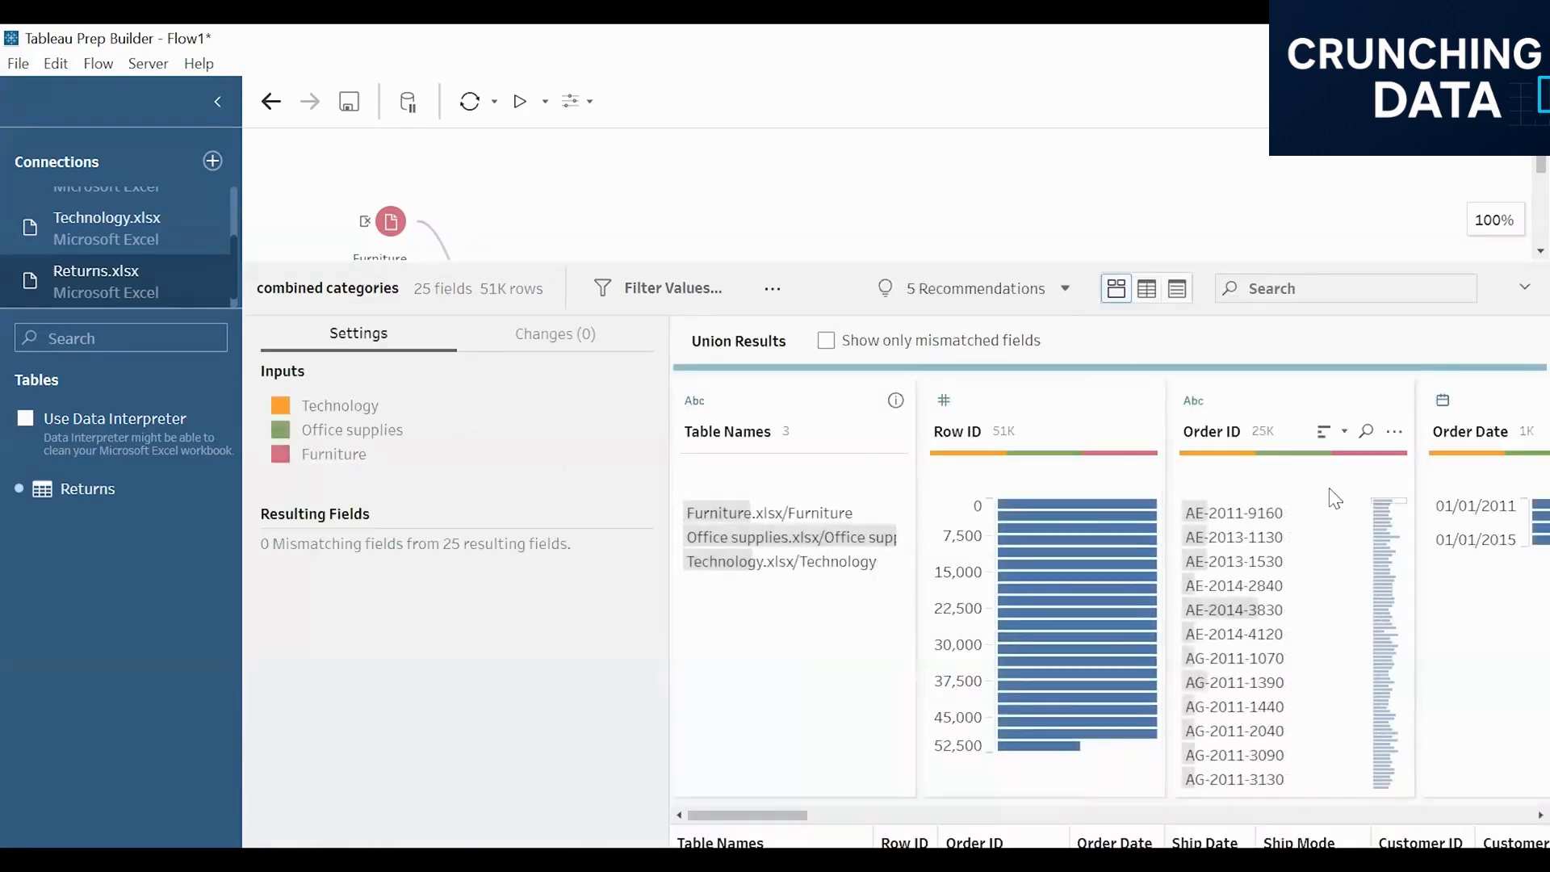
{"action": "scroll", "coordinate": [787, 815], "scroll_direction": "right", "scroll_amount": 3}
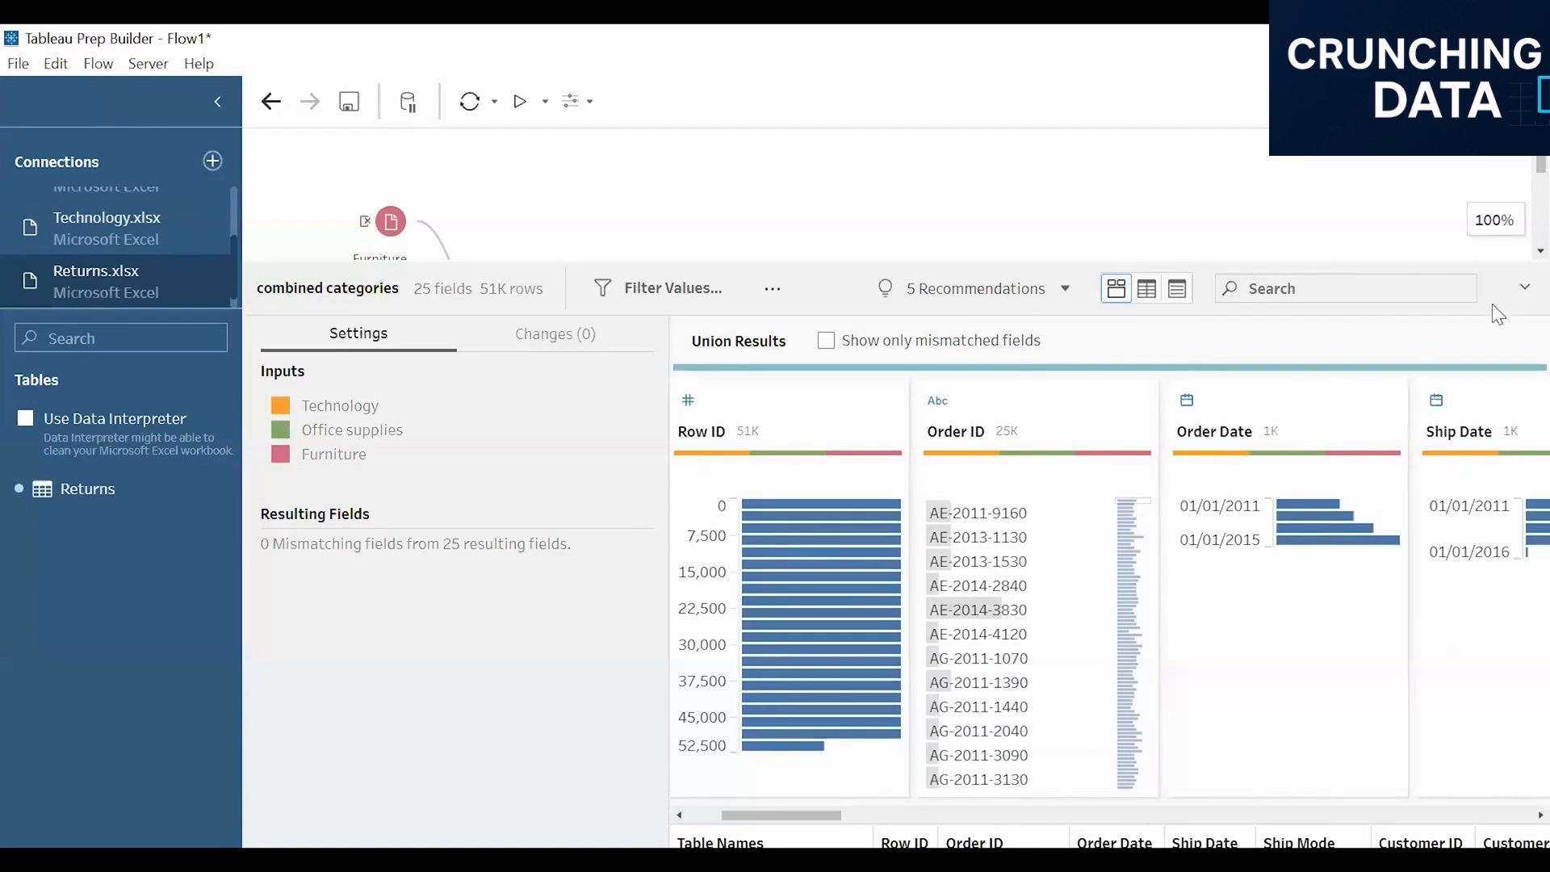
{"action": "left_click", "coordinate": [1520, 289]}
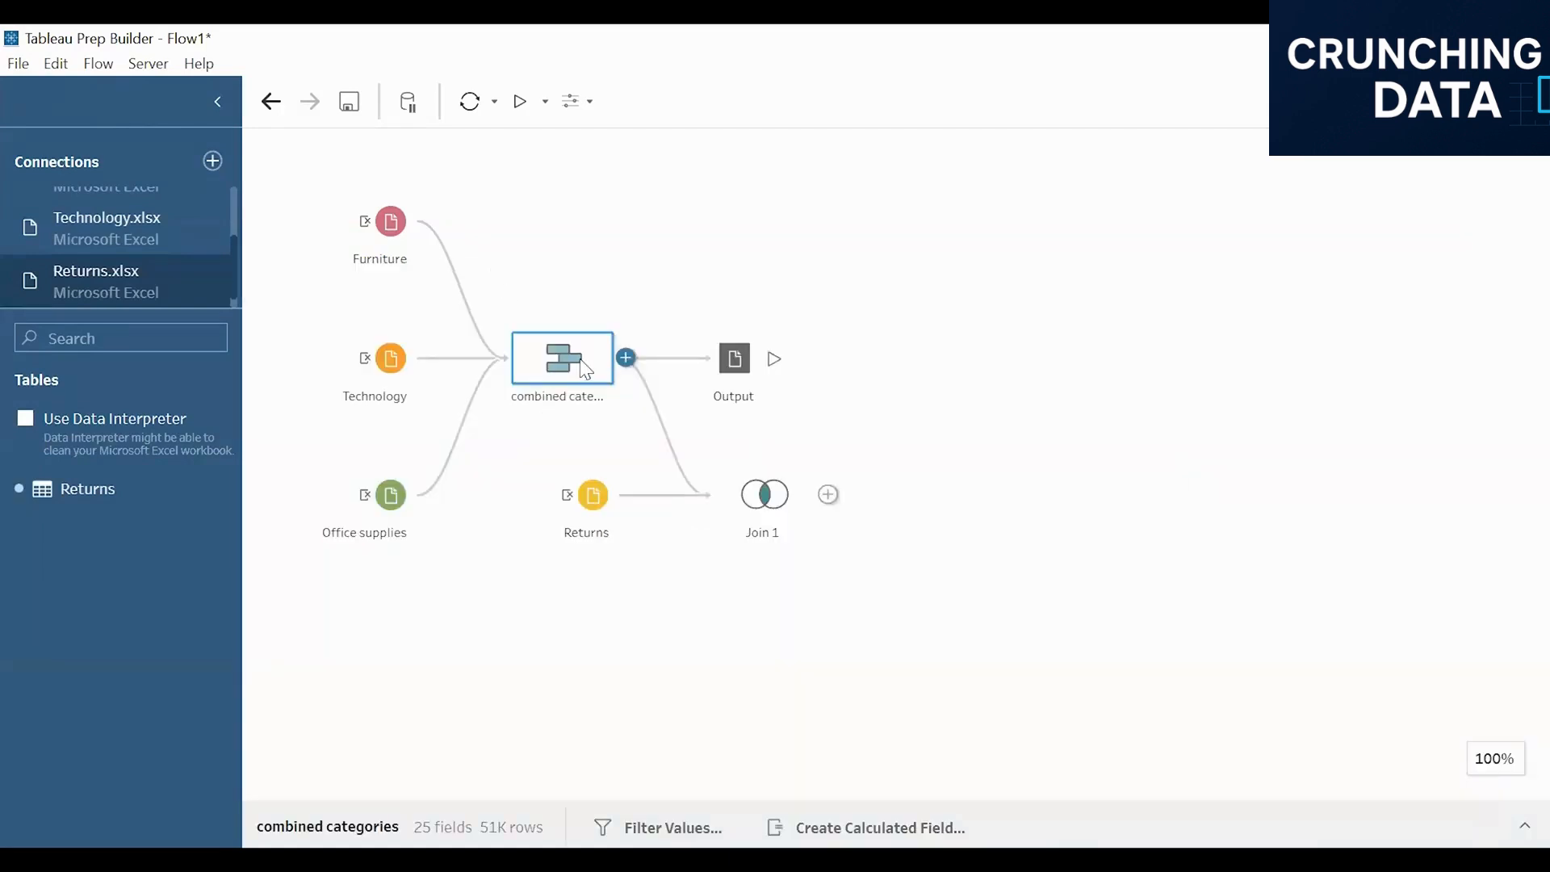
{"action": "left_click", "coordinate": [629, 363]}
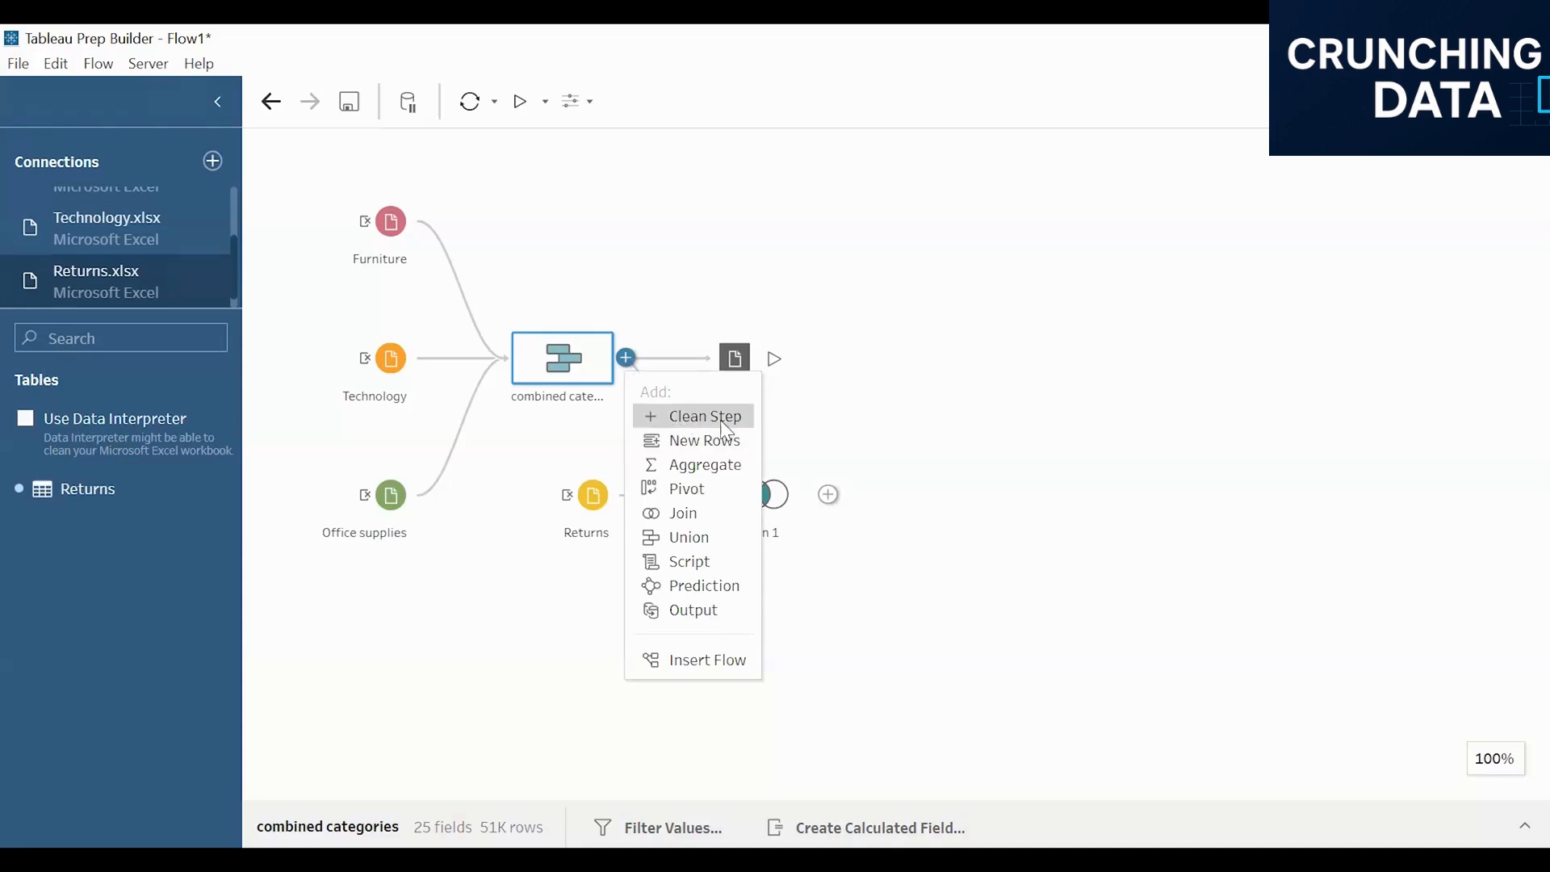
{"action": "left_click", "coordinate": [694, 417]}
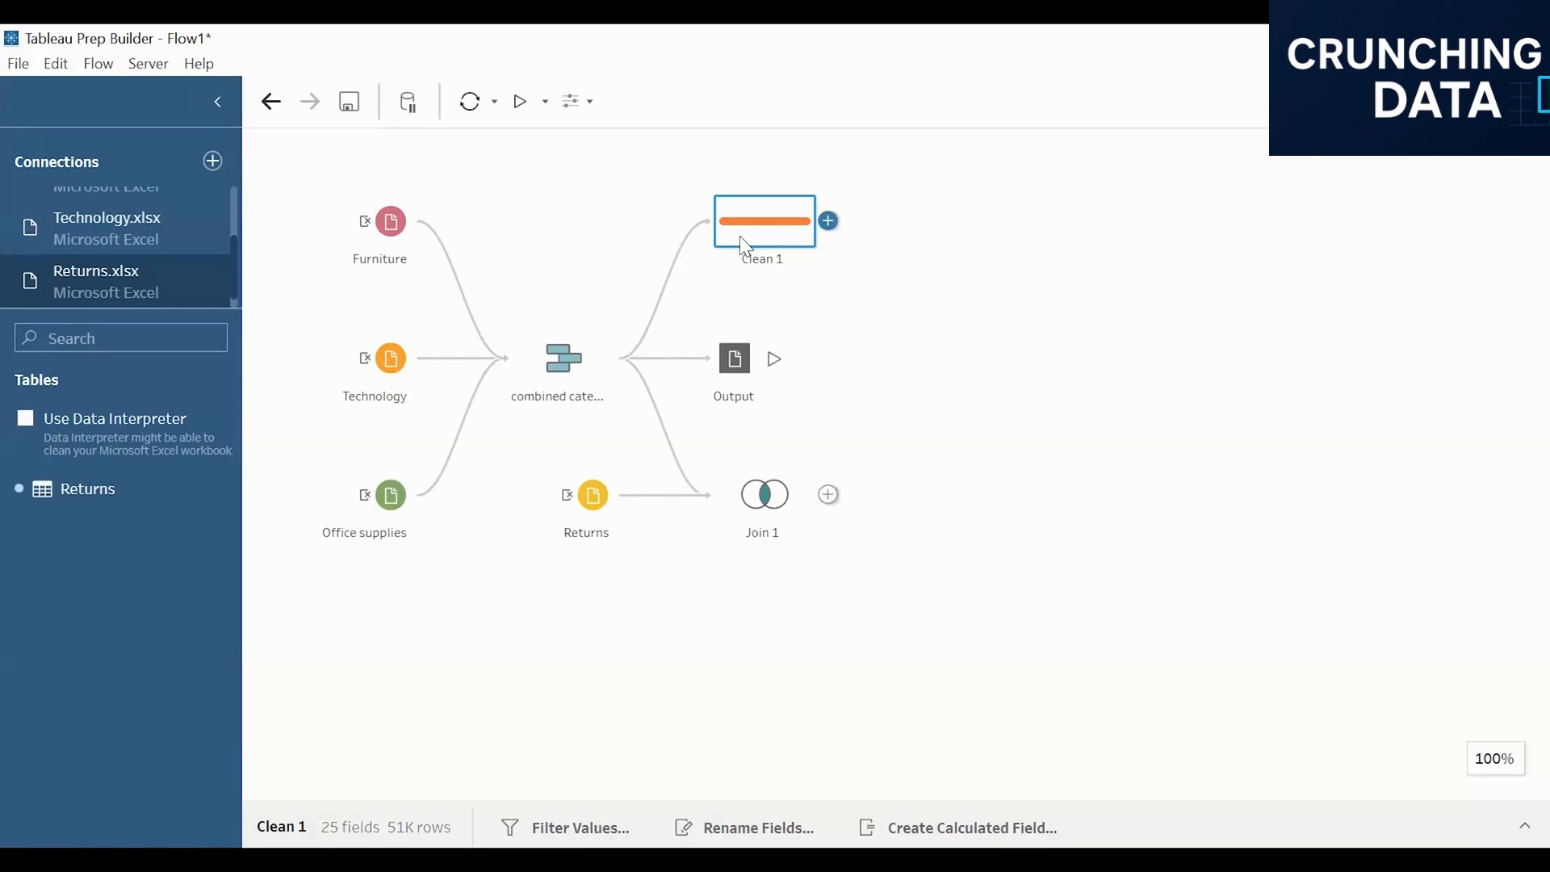
Rename the Row ID field as Id in the combined categories union.
{"action": "left_click", "coordinate": [567, 375]}
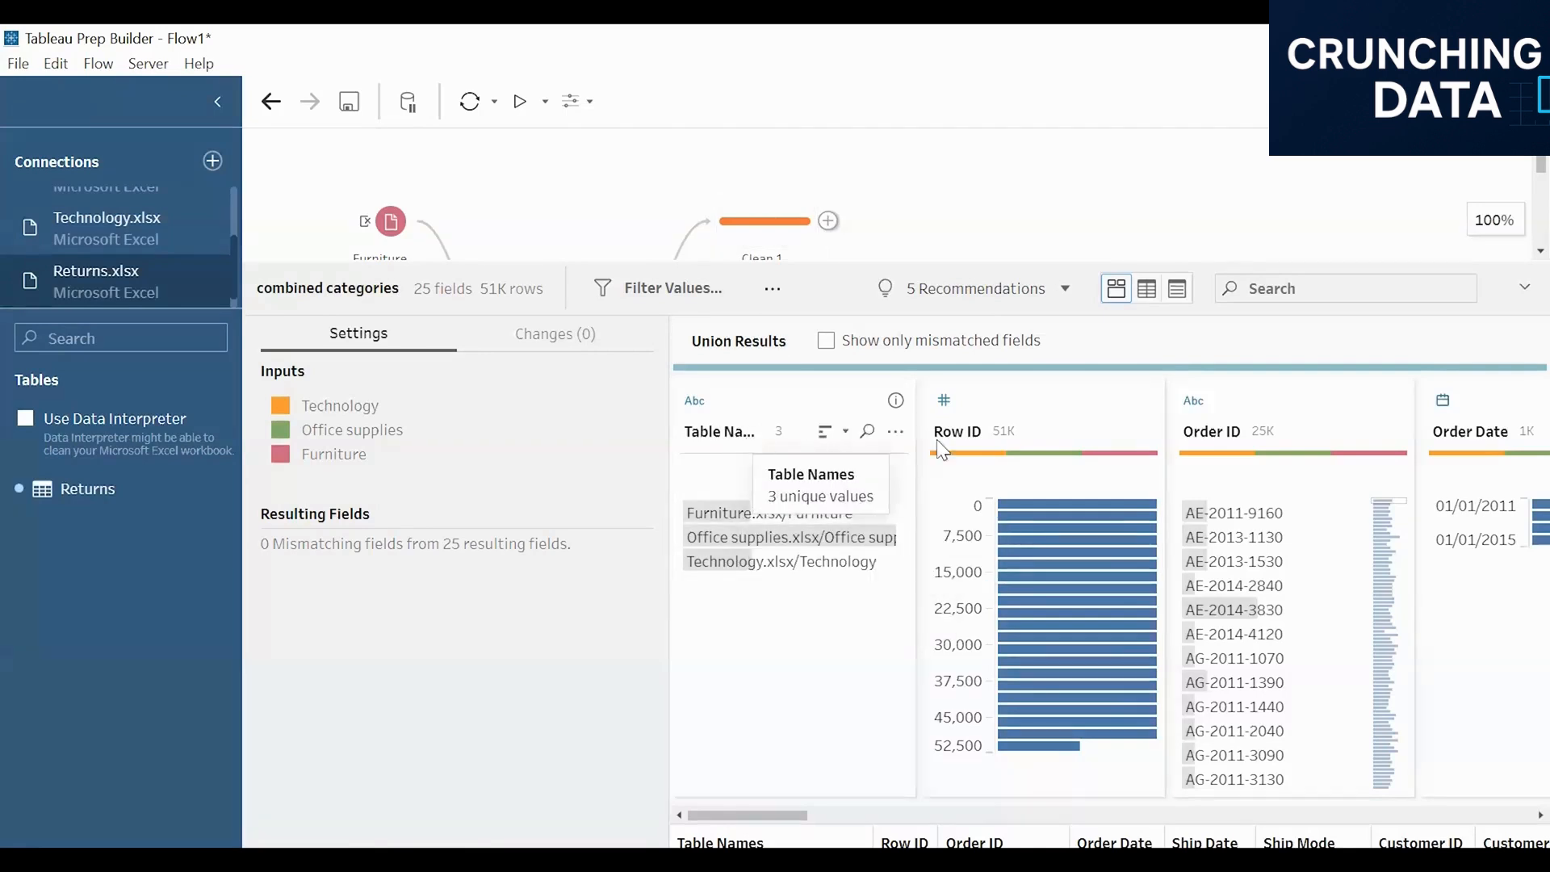
{"action": "double_click", "coordinate": [956, 431]}
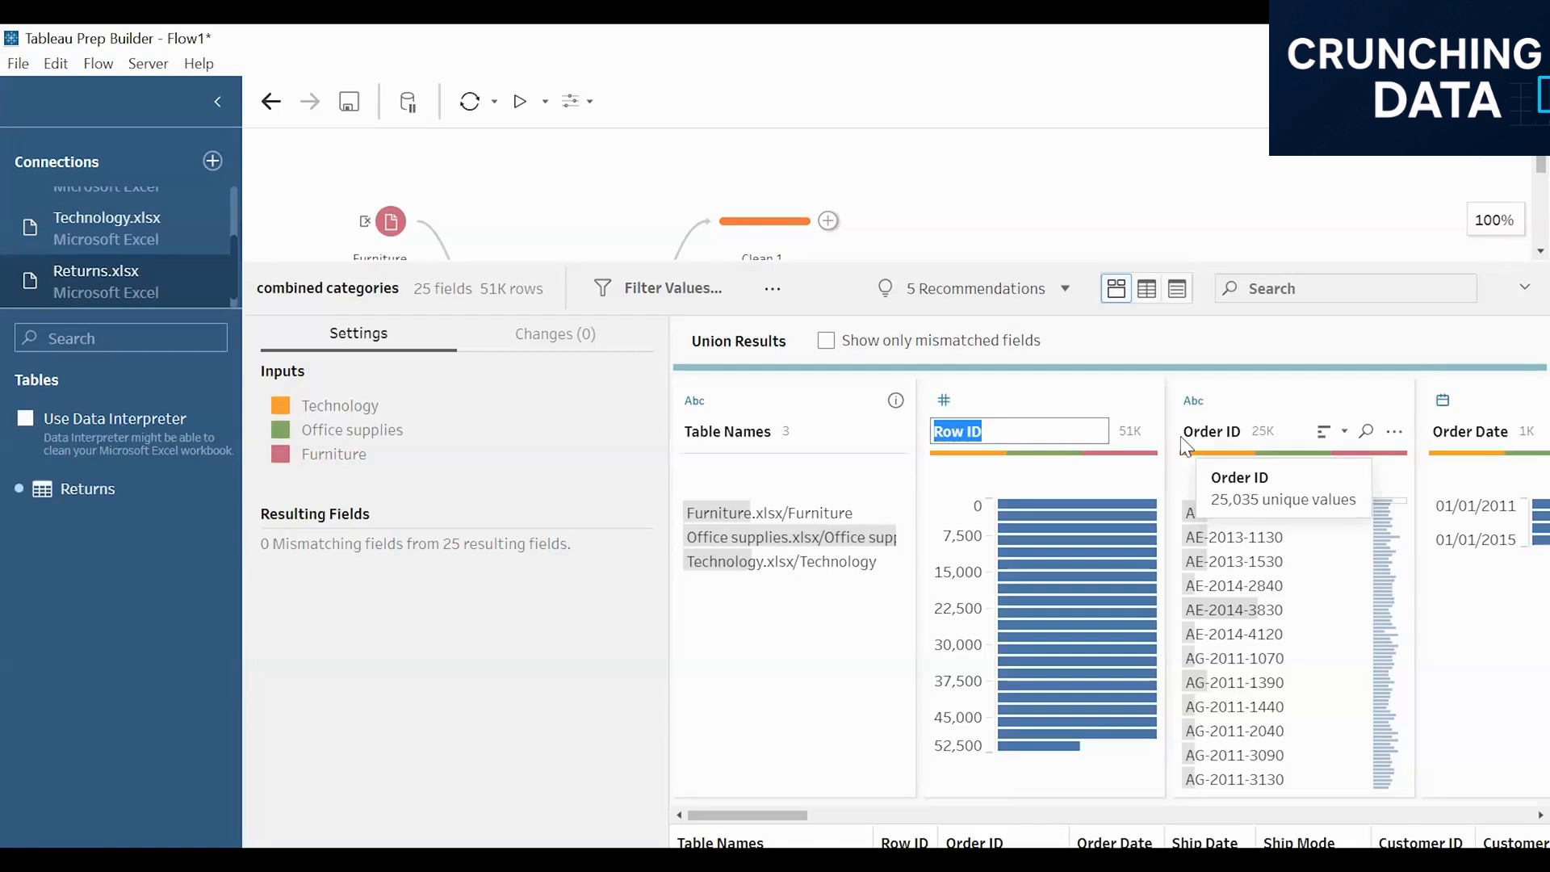
{"action": "type", "text": "Id"}
{"action": "left_click", "coordinate": [529, 684]}
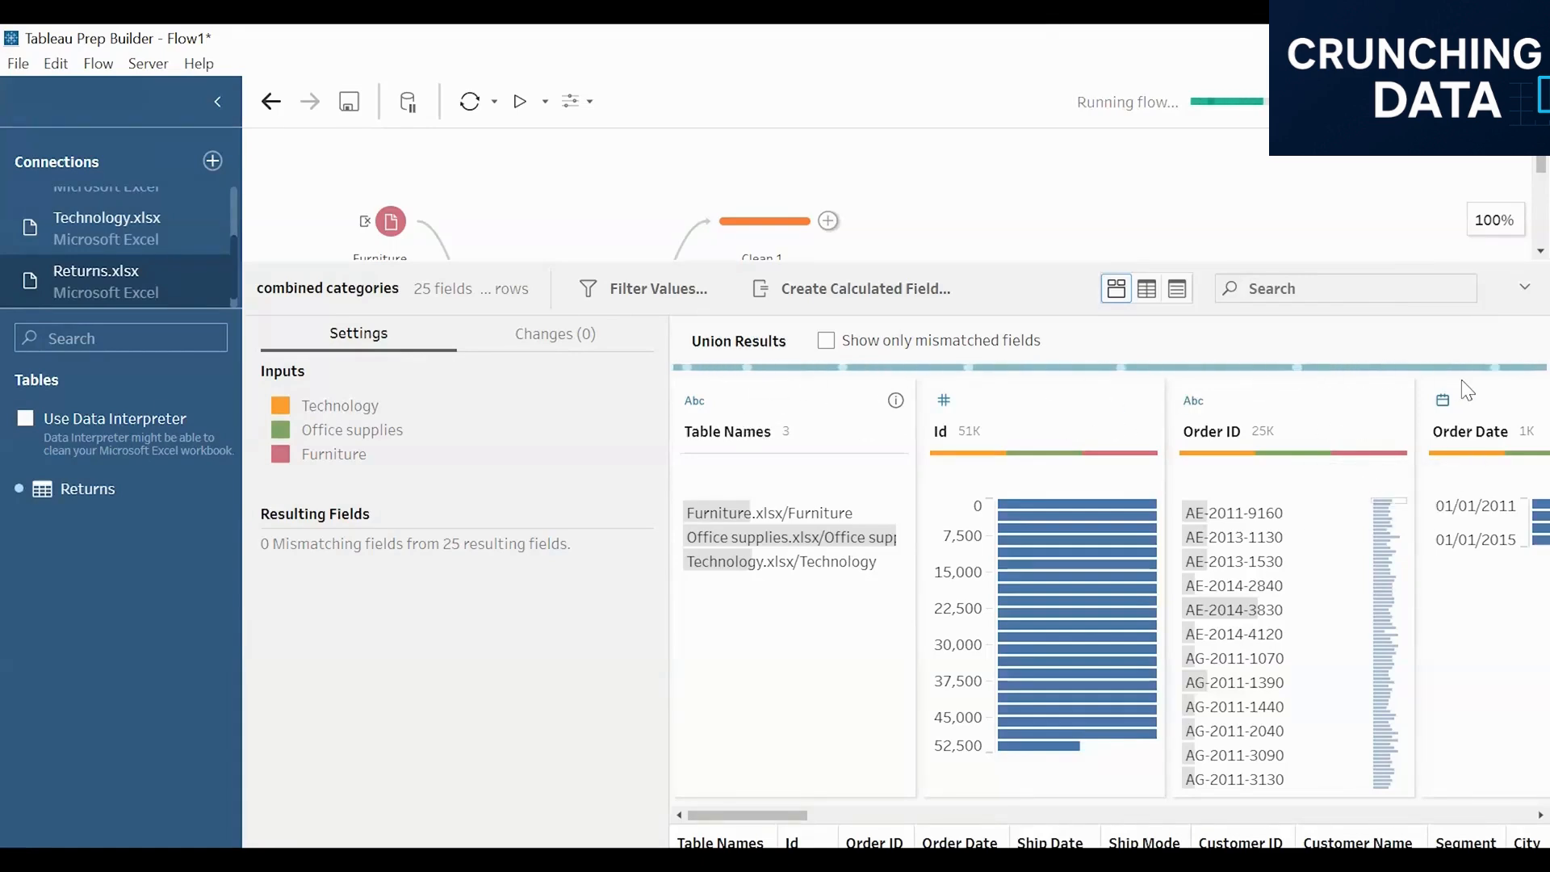
Look through the union's remaining fields, check its list of changes, and collapse the union details.
{"action": "mouse_move", "coordinate": [1048, 630]}
{"action": "left_click_drag", "start_coordinate": [739, 815], "coordinate": [786, 815]}
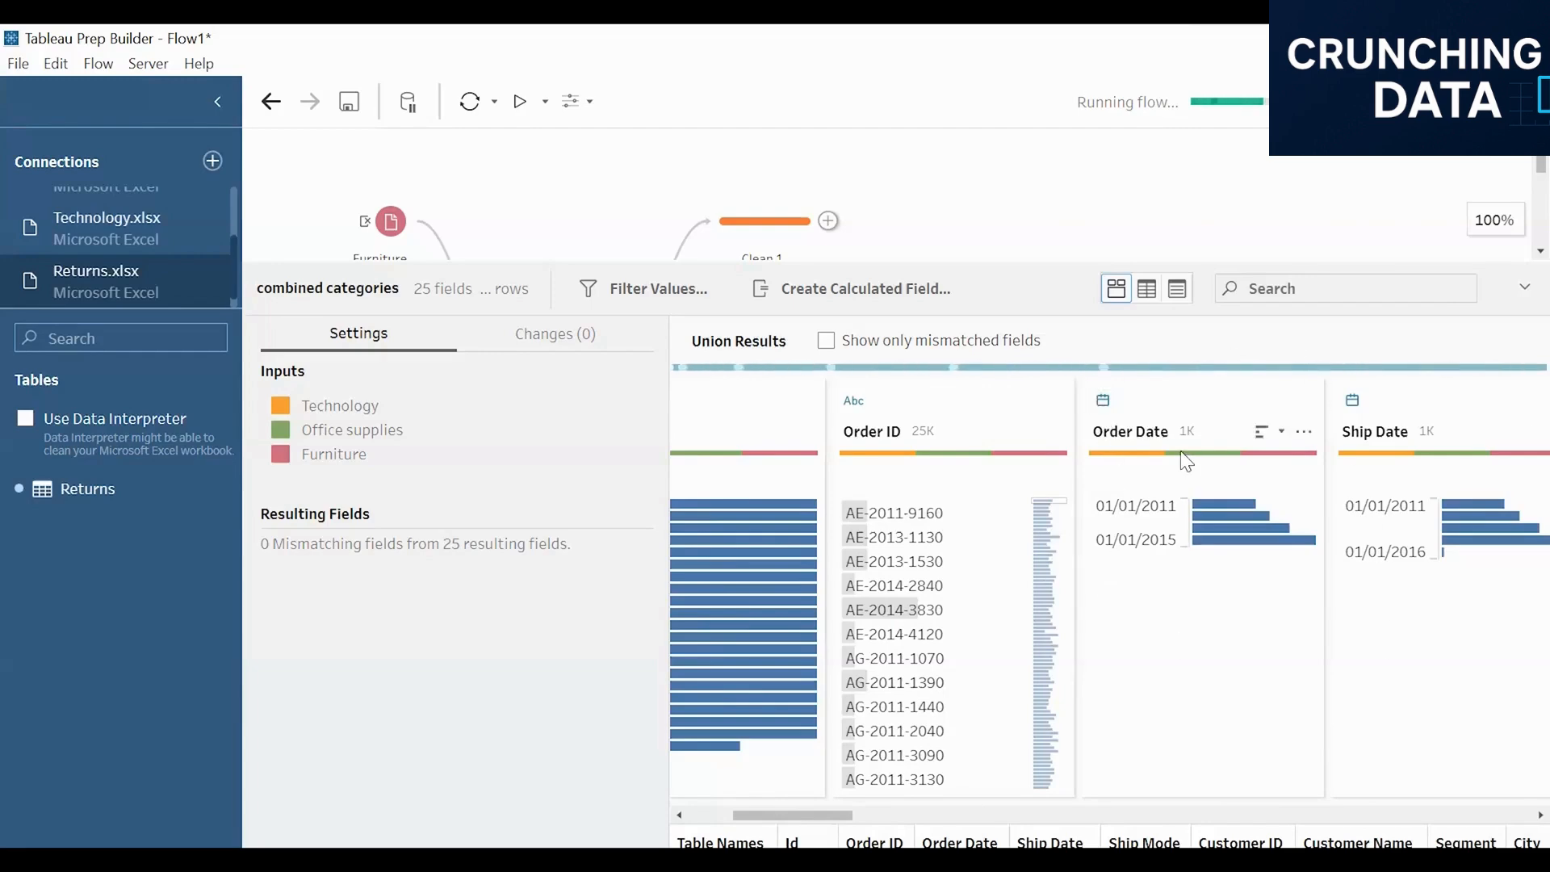
{"action": "left_click_drag", "start_coordinate": [842, 816], "coordinate": [1158, 827]}
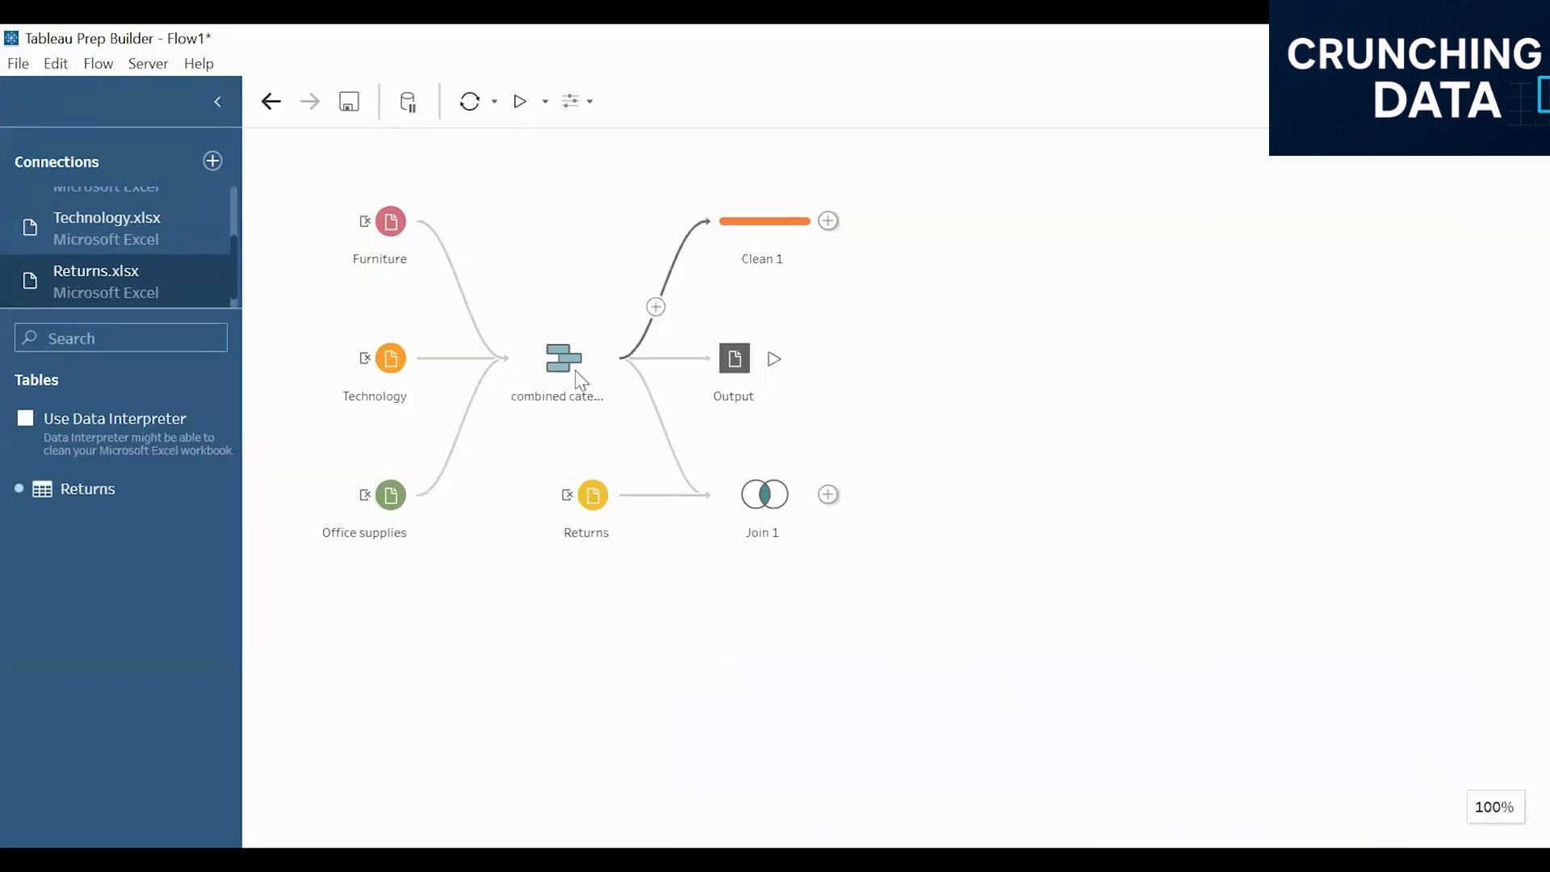
{"action": "left_click", "coordinate": [565, 363]}
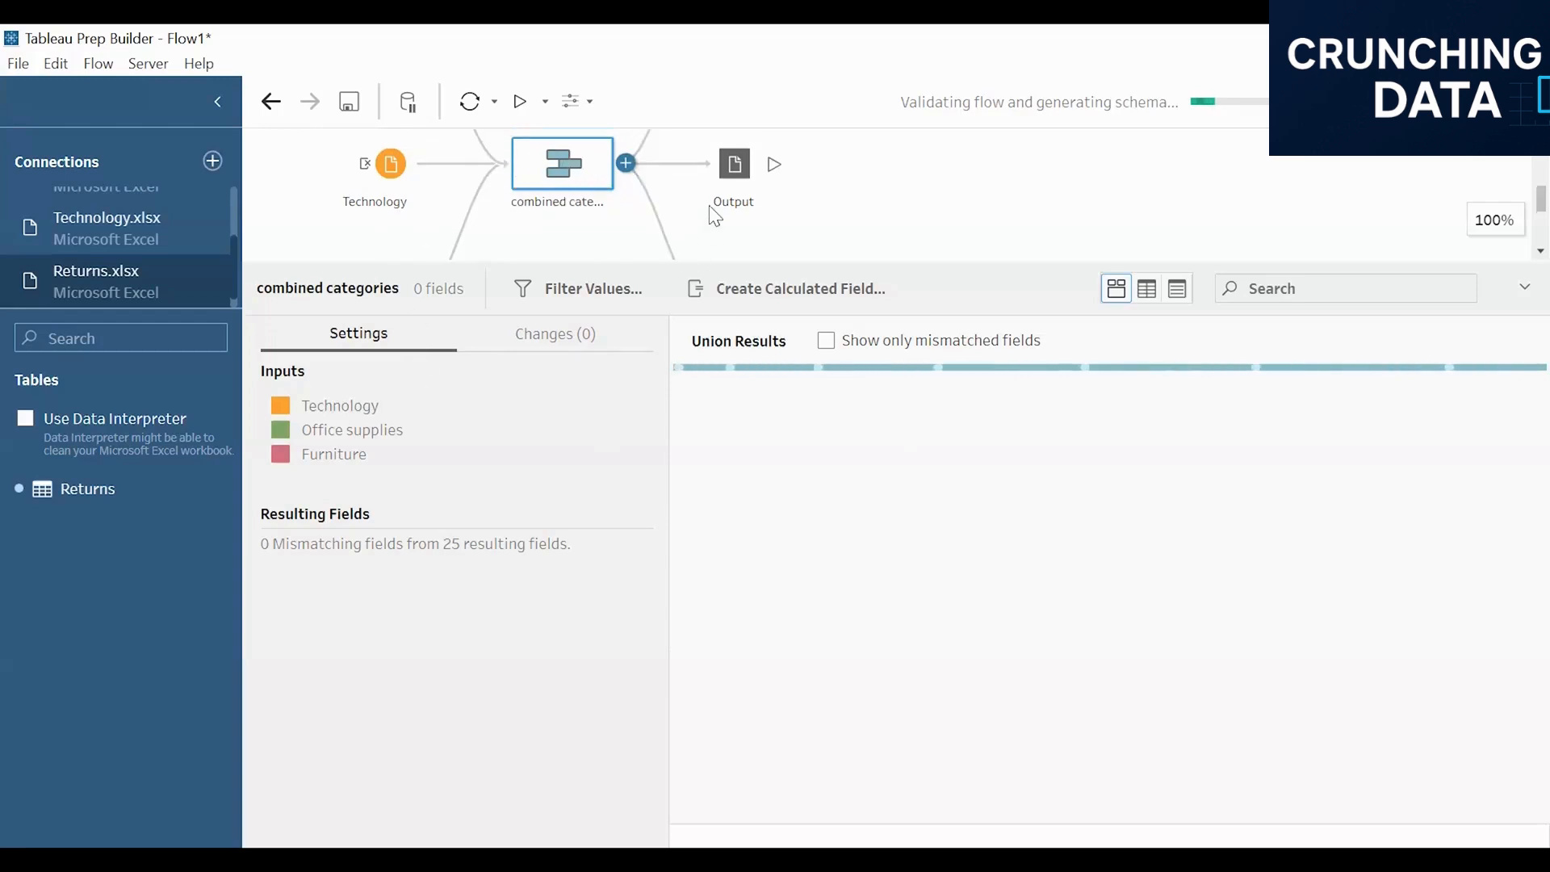
{"action": "scroll", "coordinate": [714, 216], "scroll_direction": "up", "scroll_amount": 2}
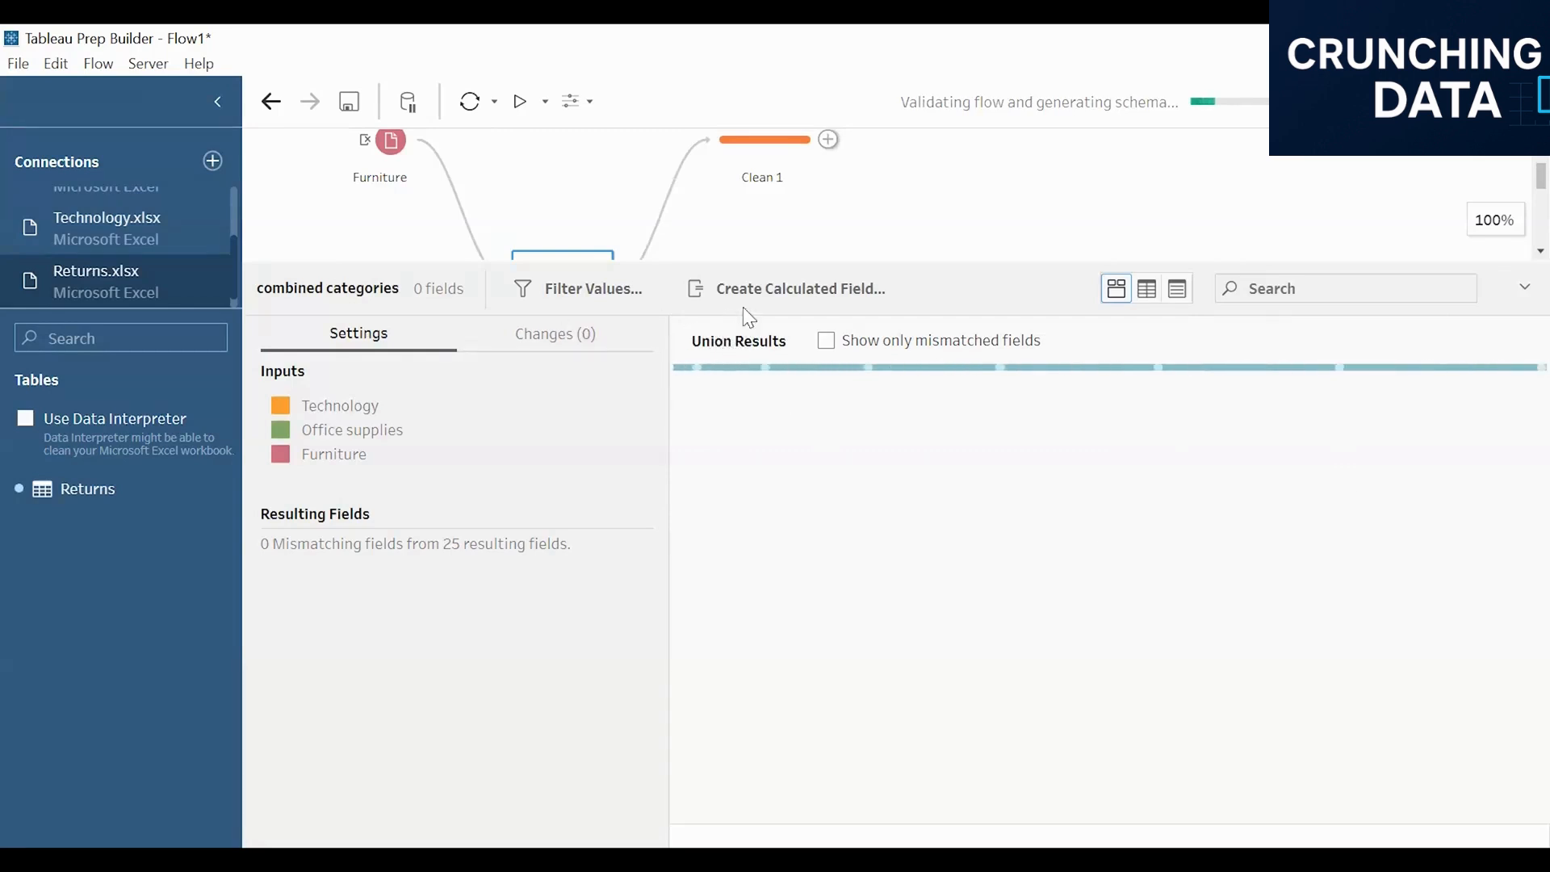
{"action": "left_click", "coordinate": [542, 336]}
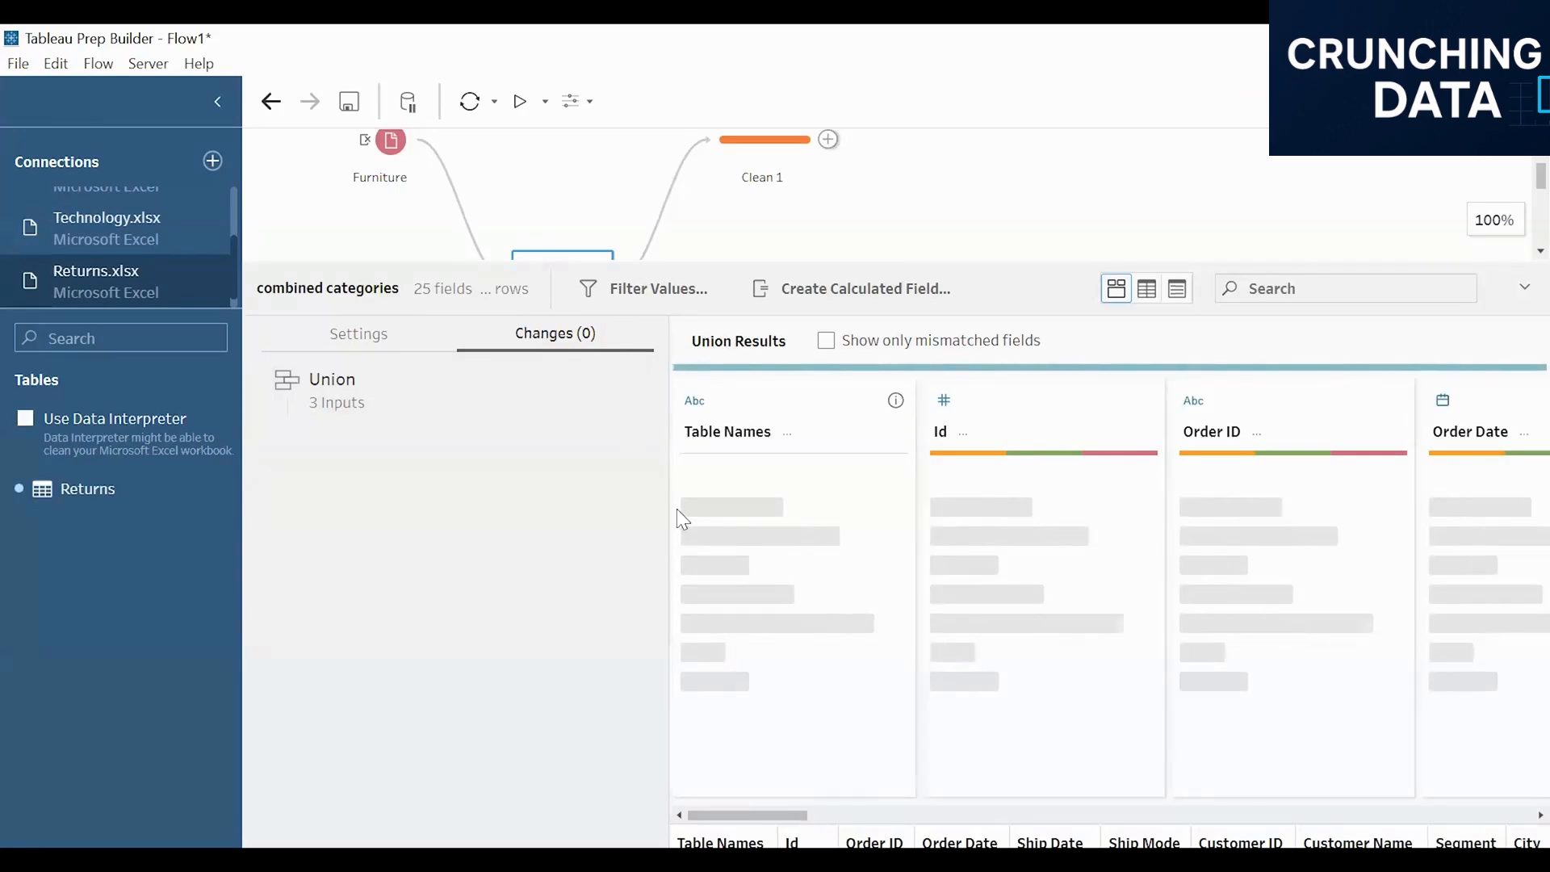
{"action": "left_click", "coordinate": [1519, 292]}
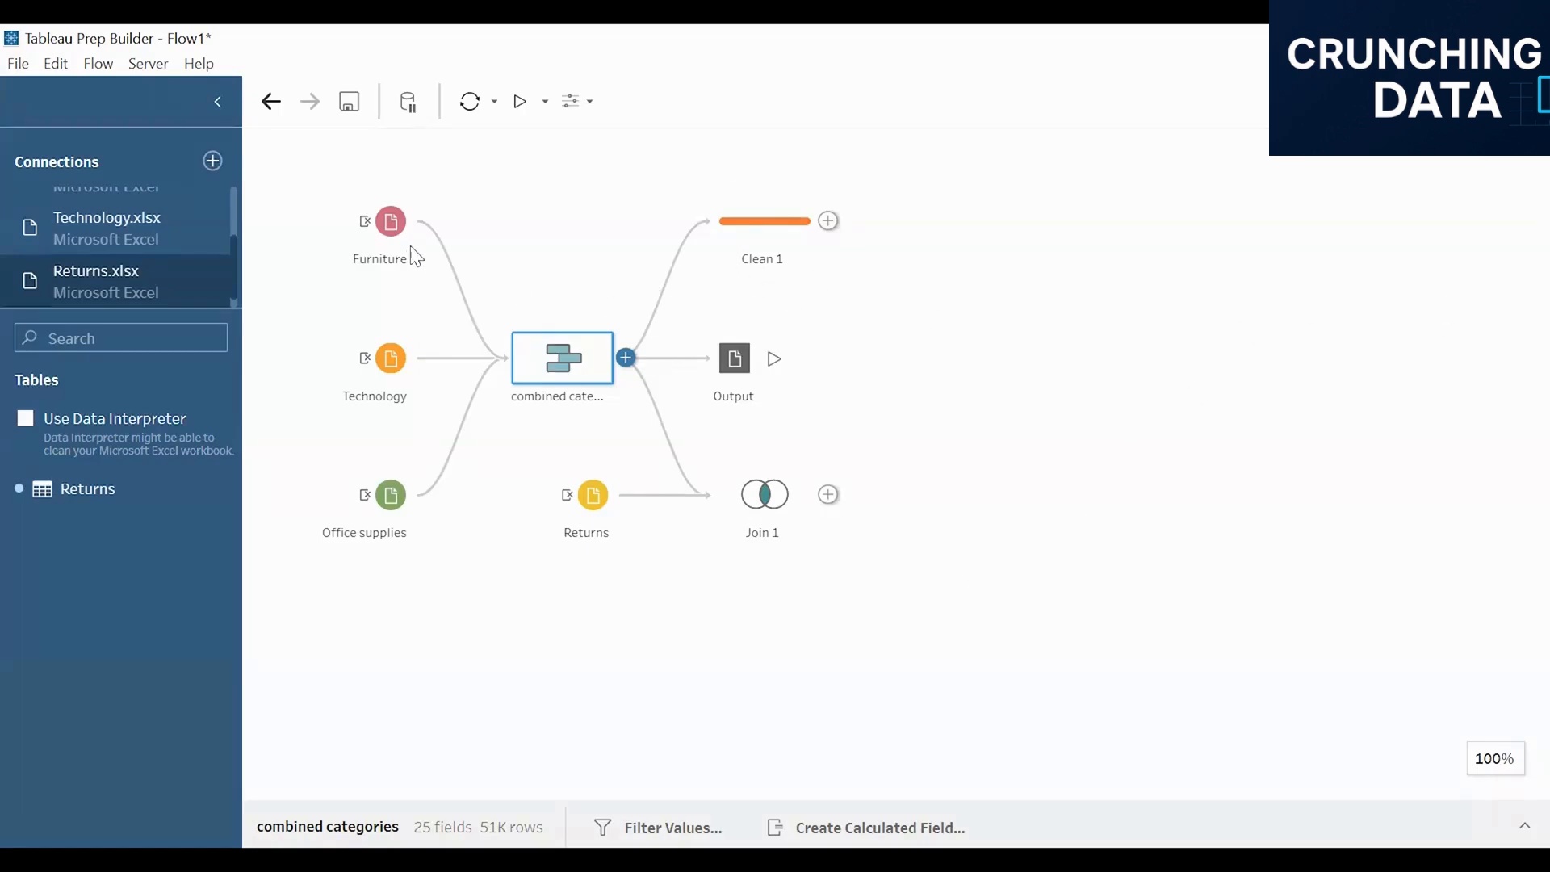
Recheck the combined categories union's changes, and rename the Id field as Row id in the Clean 1 step.
{"action": "left_click", "coordinate": [1525, 825]}
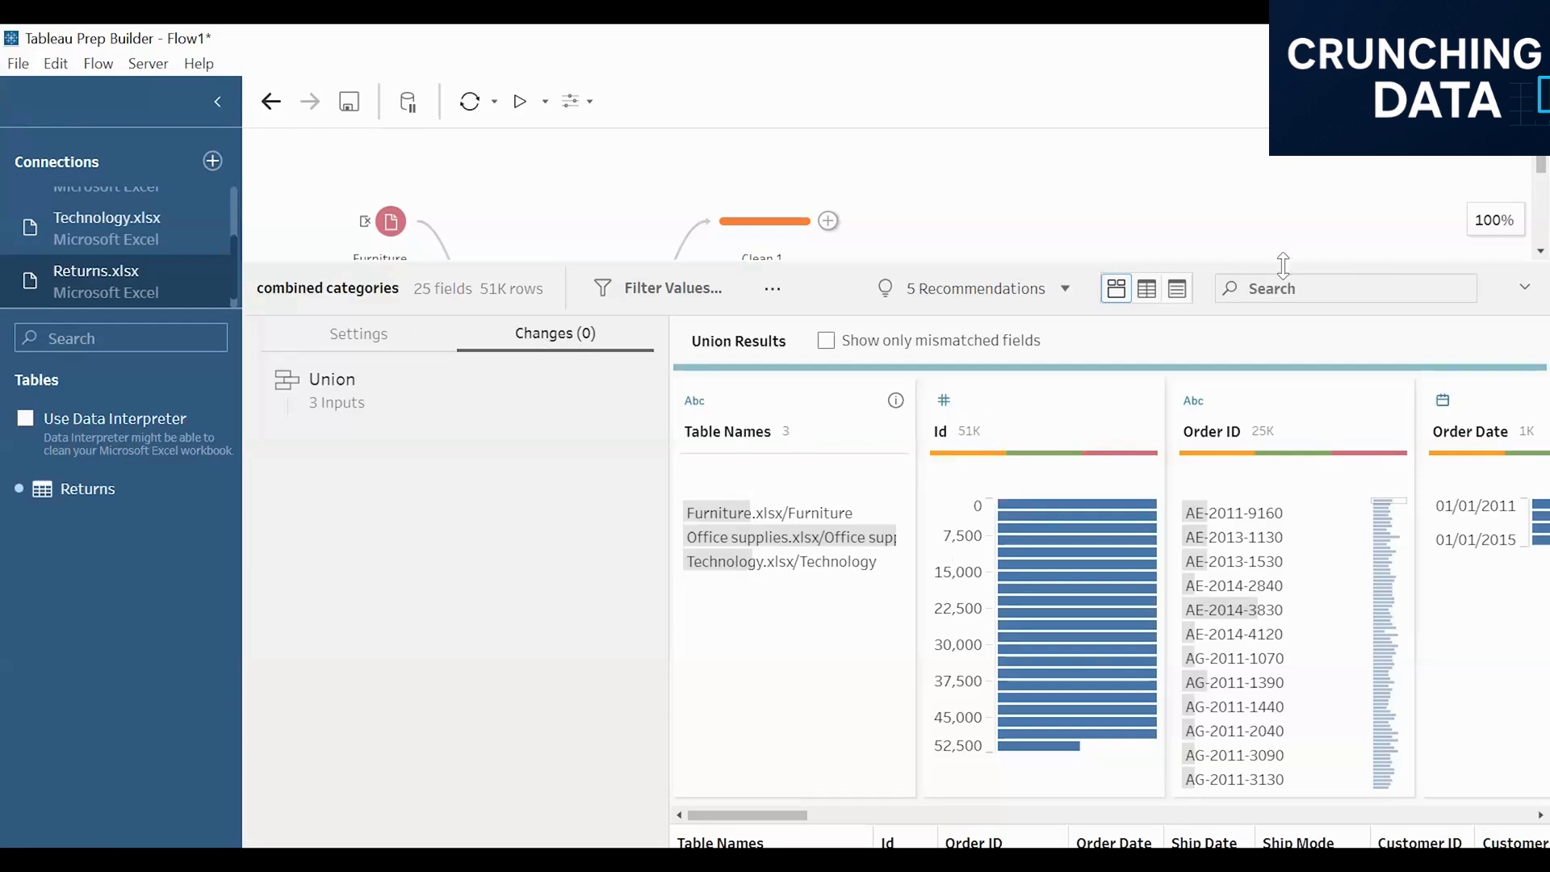
{"action": "left_click", "coordinate": [1524, 287]}
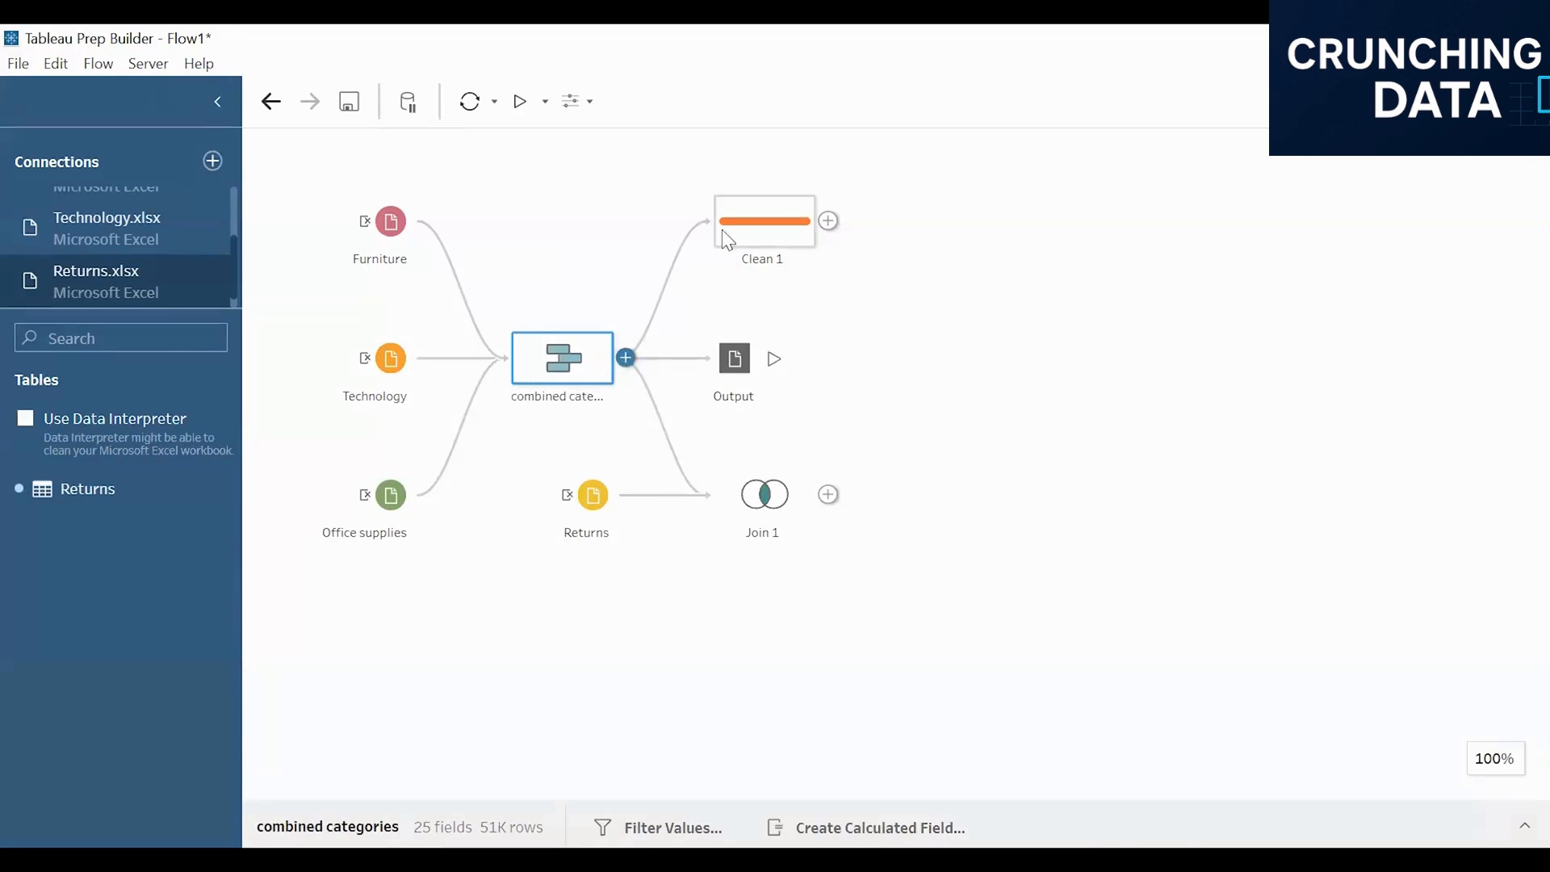
{"action": "left_click", "coordinate": [751, 226]}
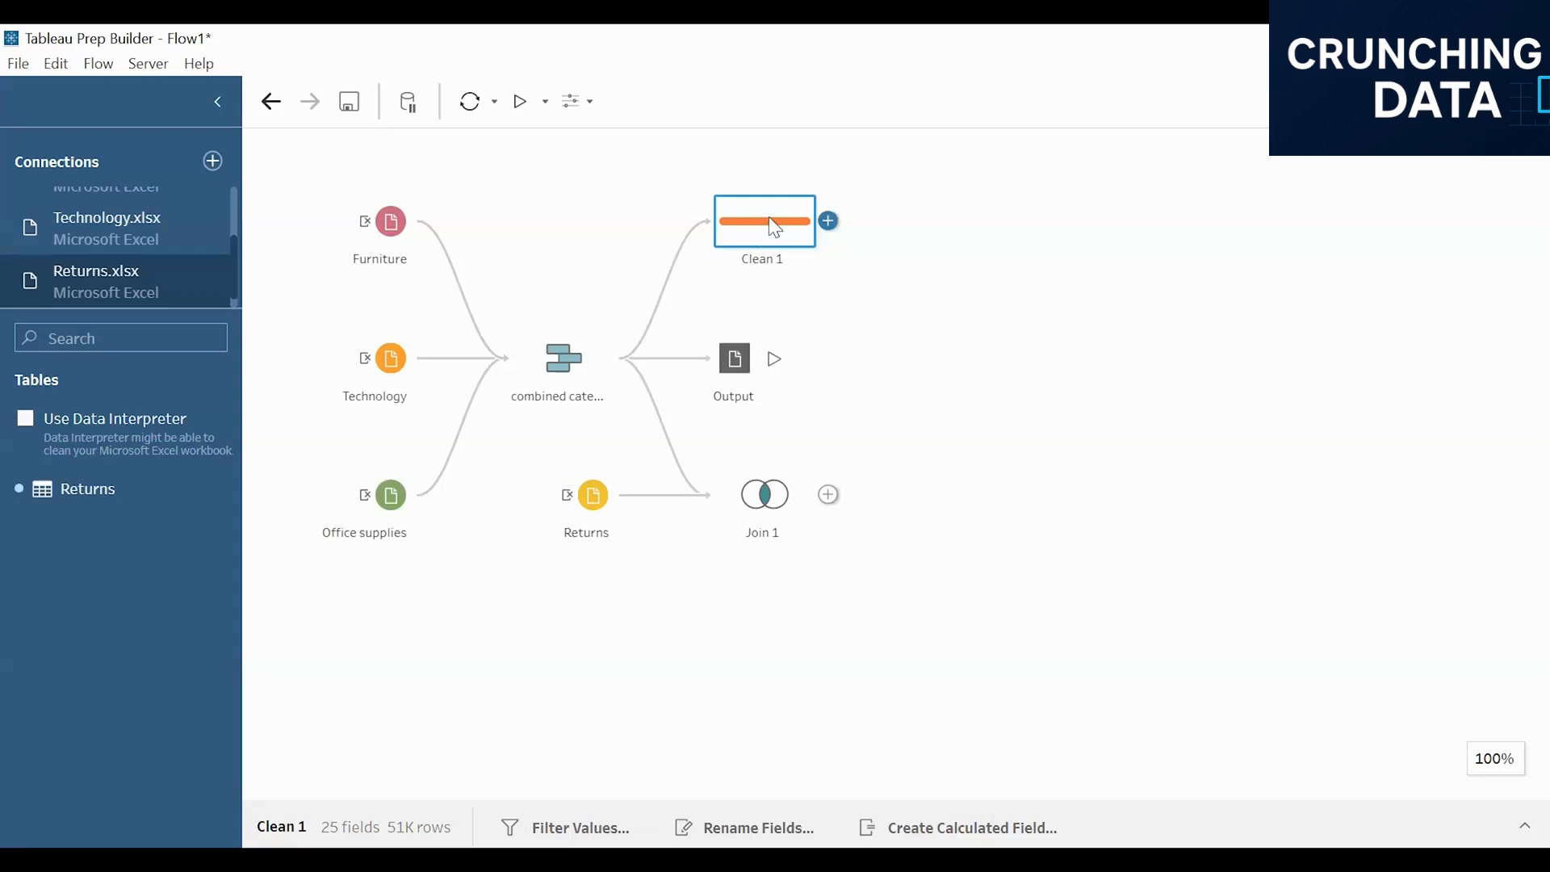
{"action": "left_click", "coordinate": [1518, 823]}
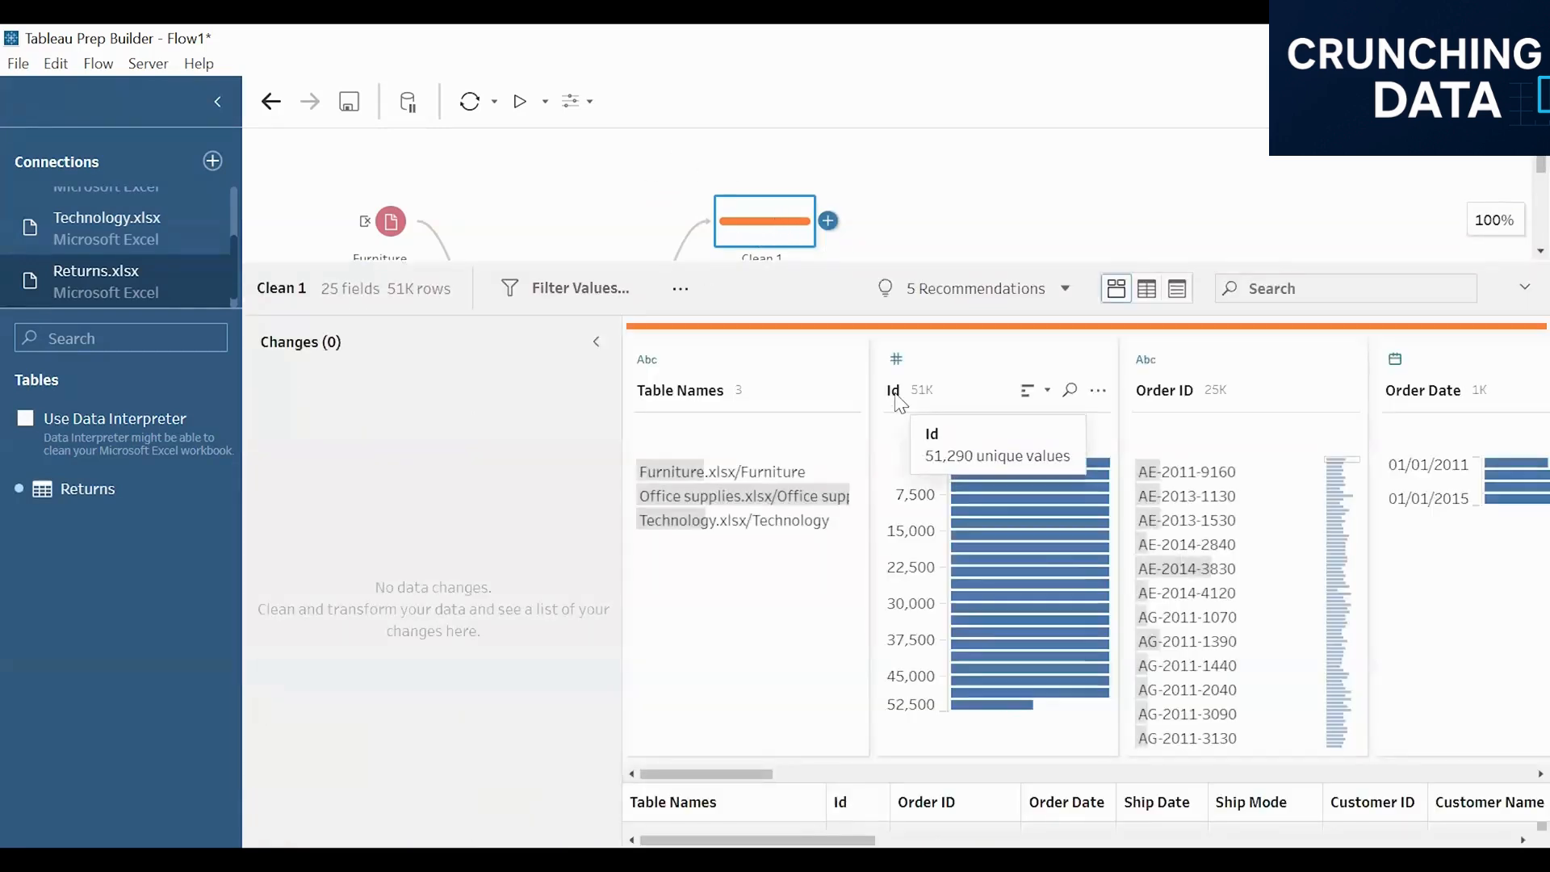
{"action": "double_click", "coordinate": [896, 390]}
{"action": "type", "text": "Row id"}
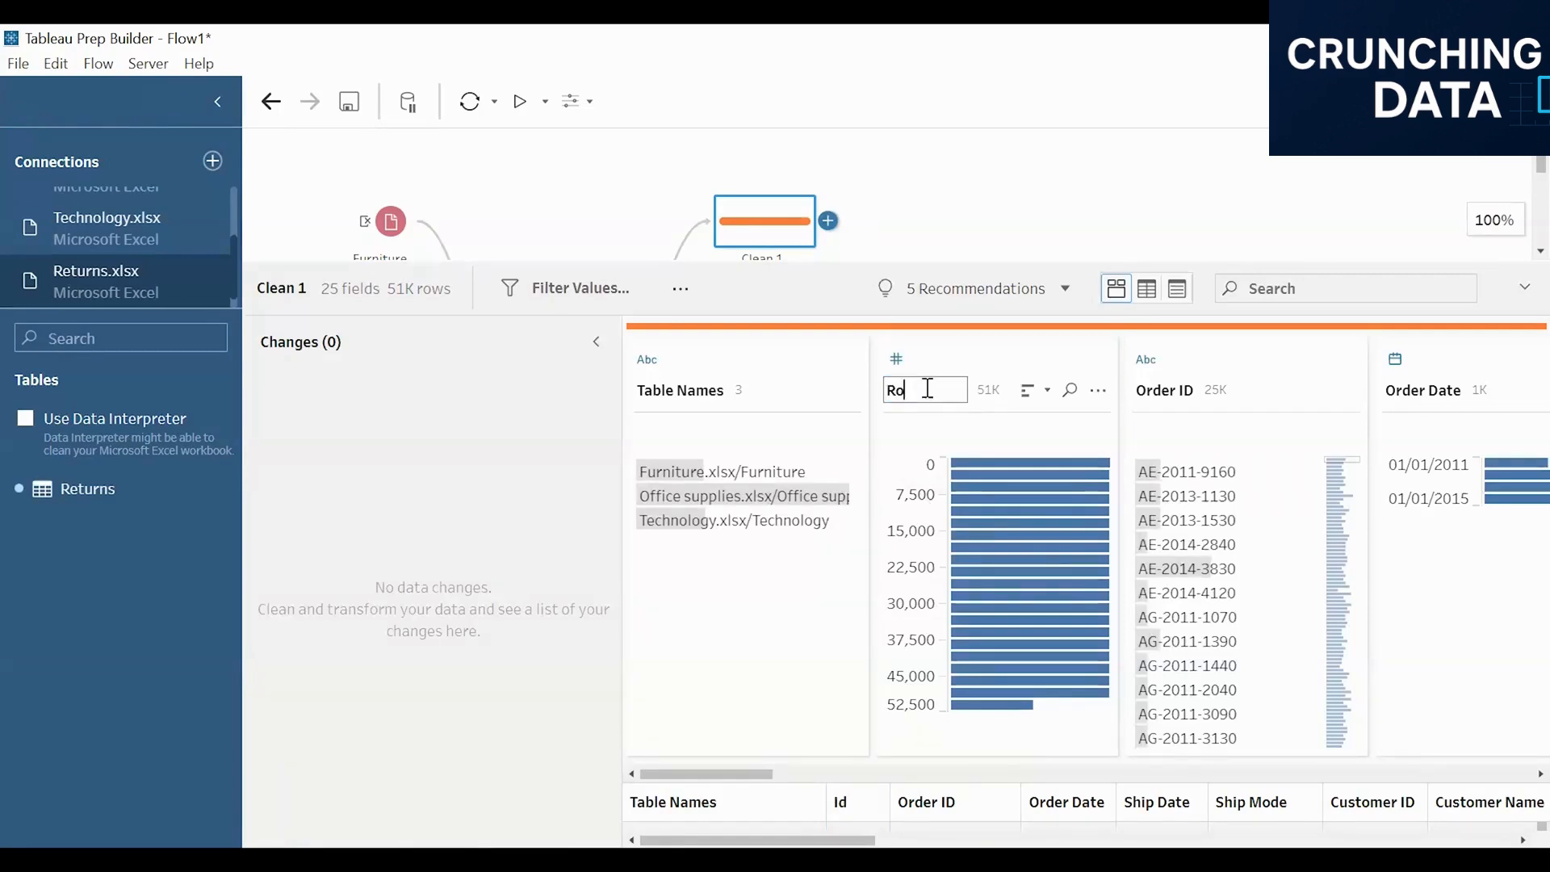
{"action": "left_click", "coordinate": [1174, 196]}
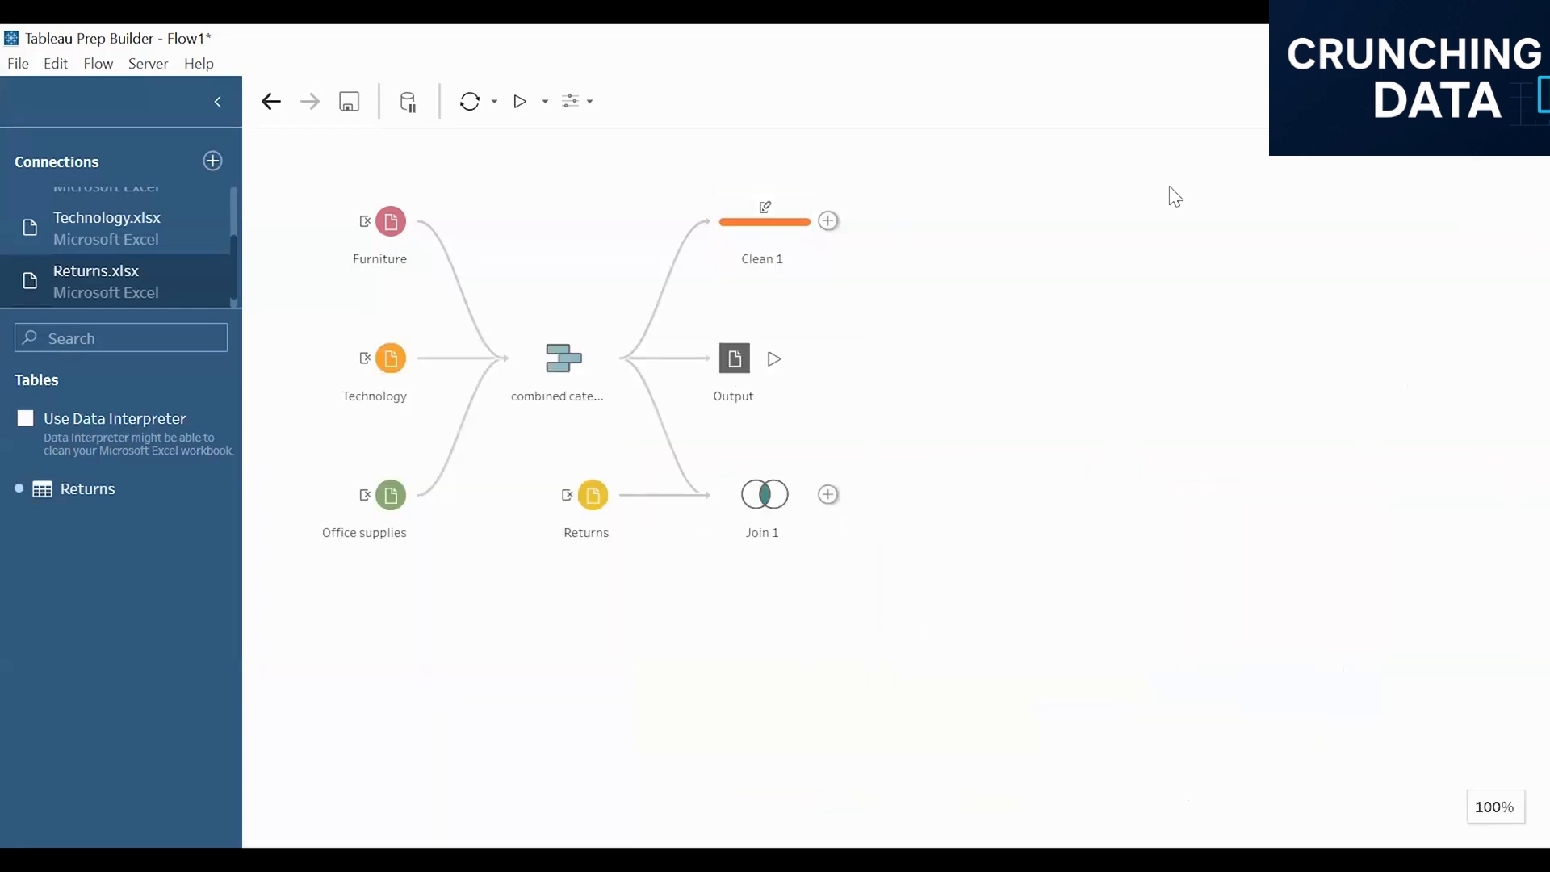
Review the field rename recorded in the Clean 1 step's list of changes and close its details.
{"action": "mouse_move", "coordinate": [773, 219]}
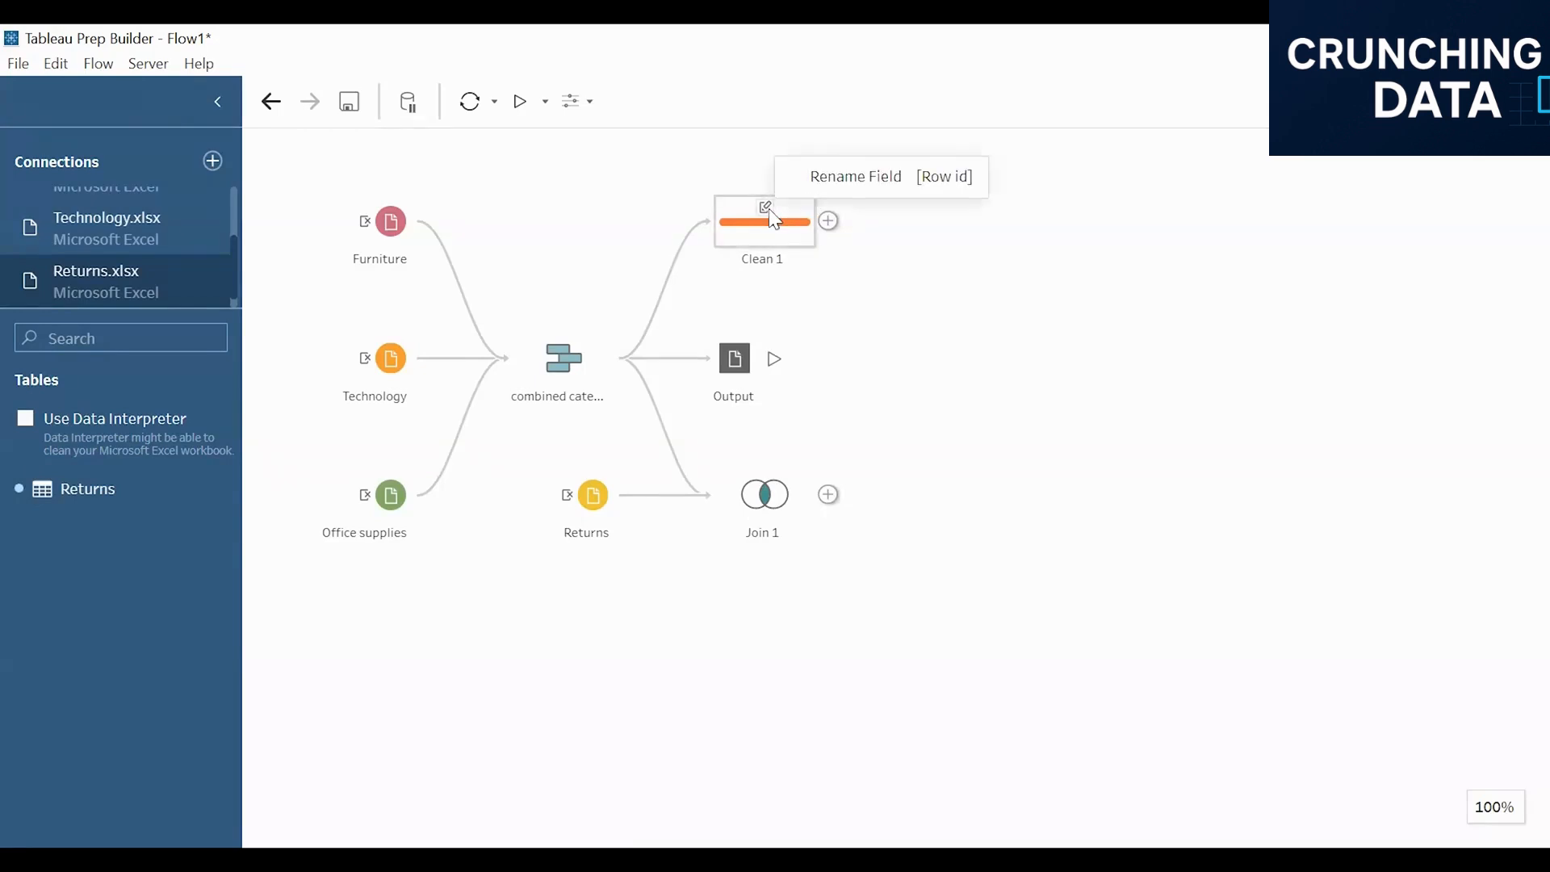
{"action": "left_click", "coordinate": [733, 202]}
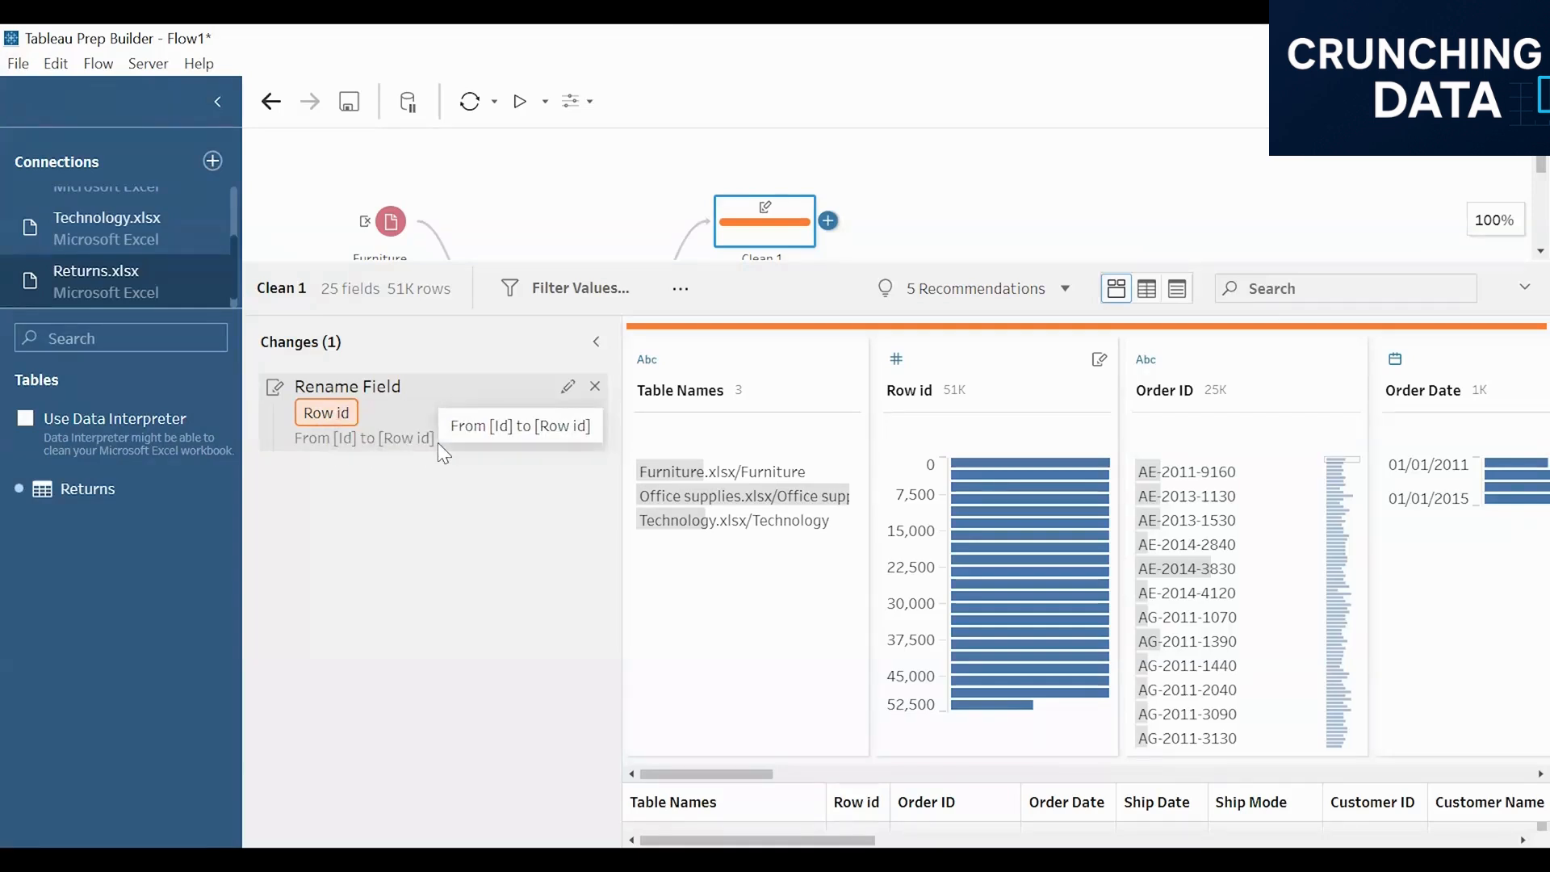
{"action": "mouse_move", "coordinate": [762, 224]}
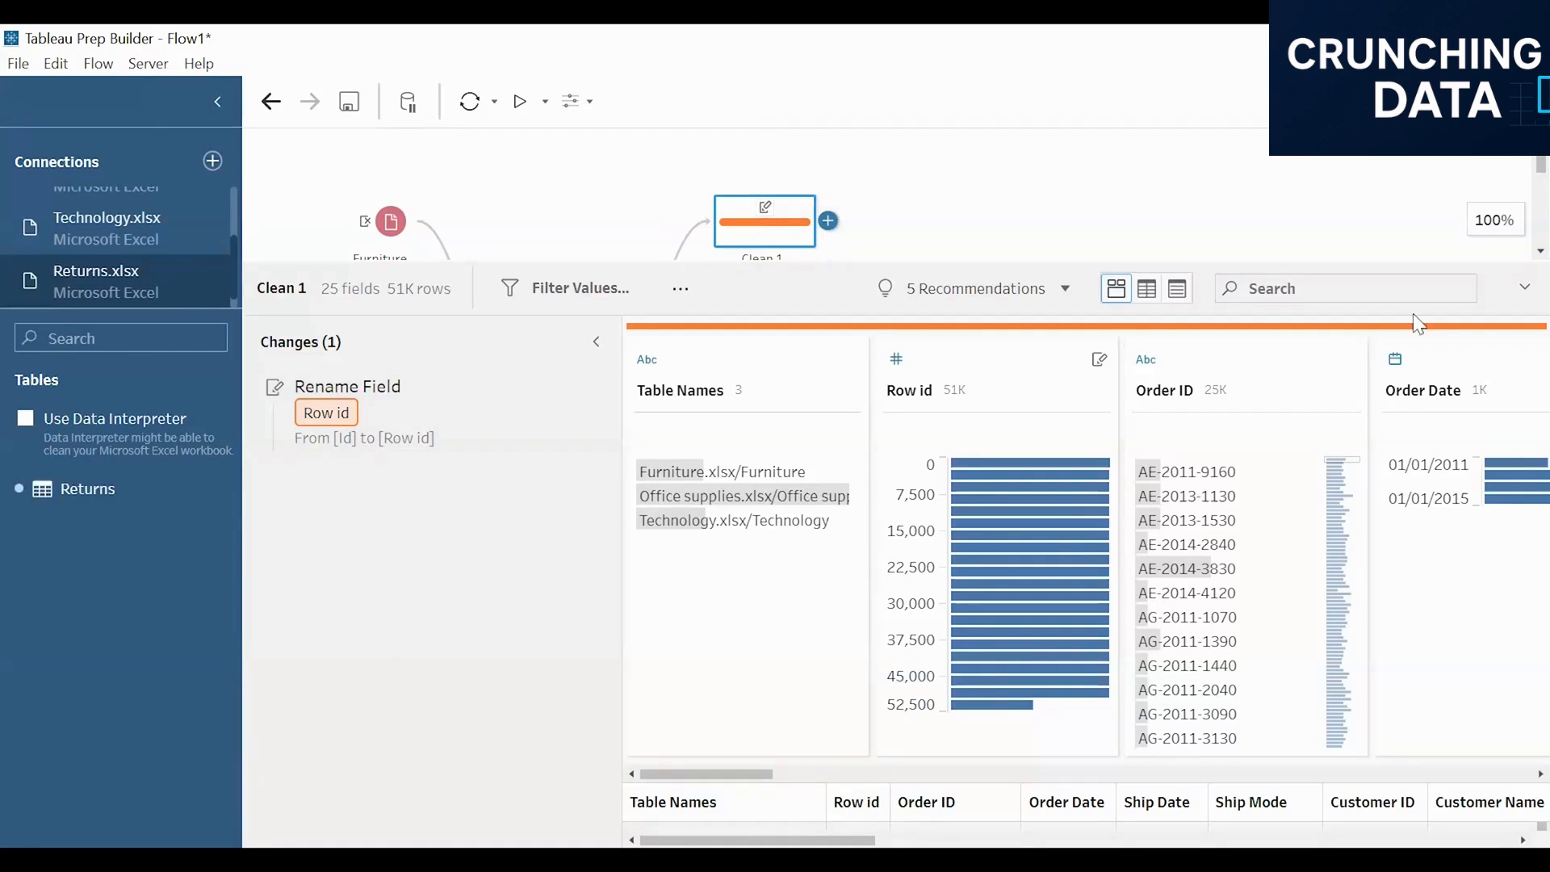
{"action": "left_click", "coordinate": [648, 191]}
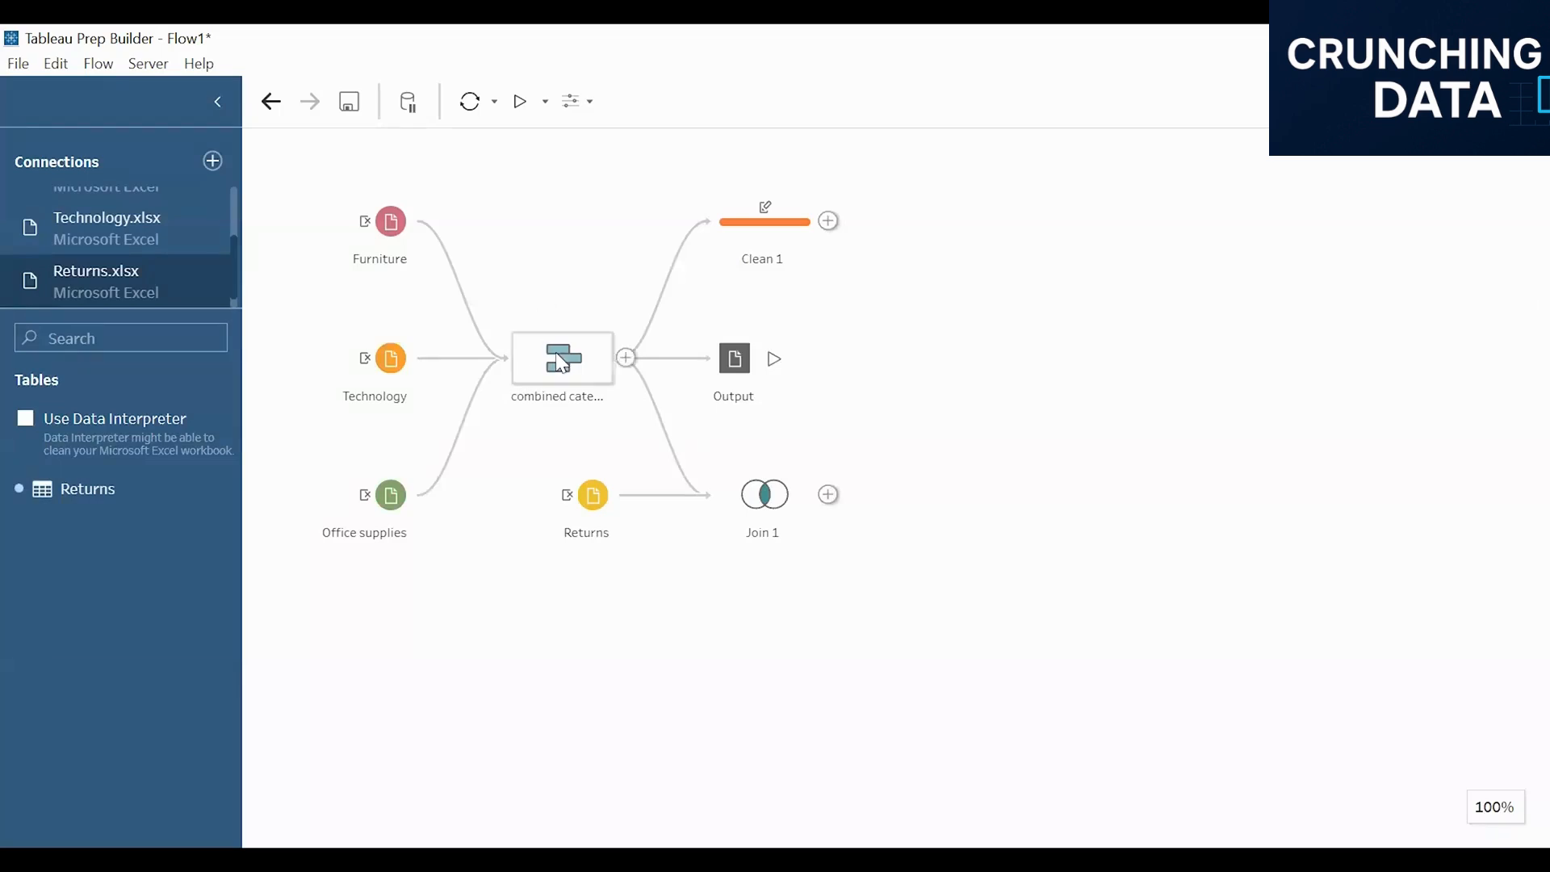
Add a second Clean step after Clean 1 and return to the full flow view.
{"action": "left_click", "coordinate": [626, 358]}
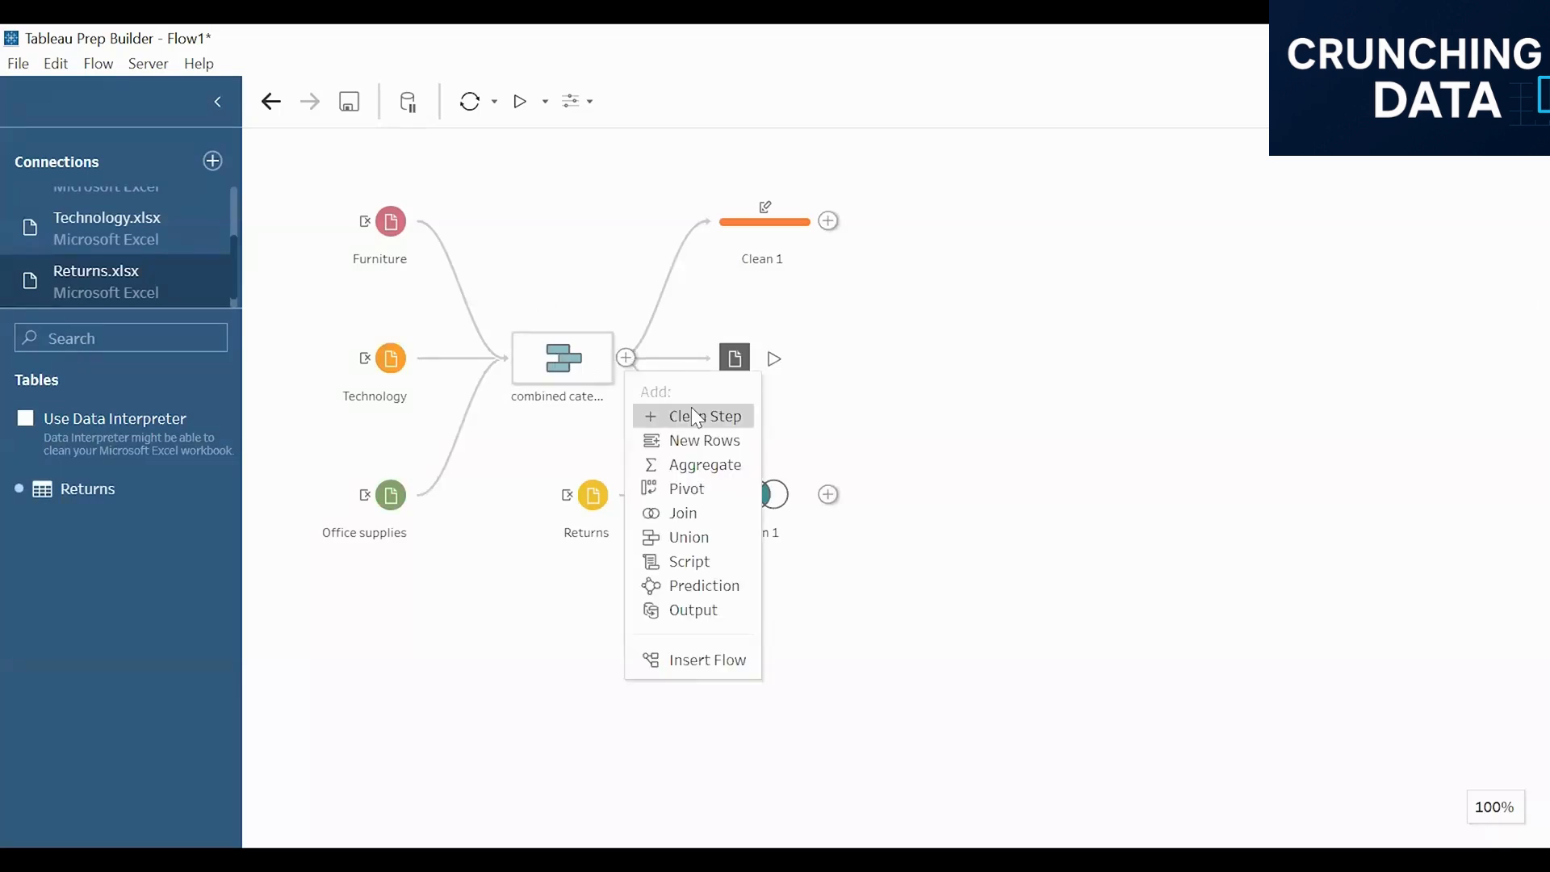
{"action": "left_click", "coordinate": [828, 220]}
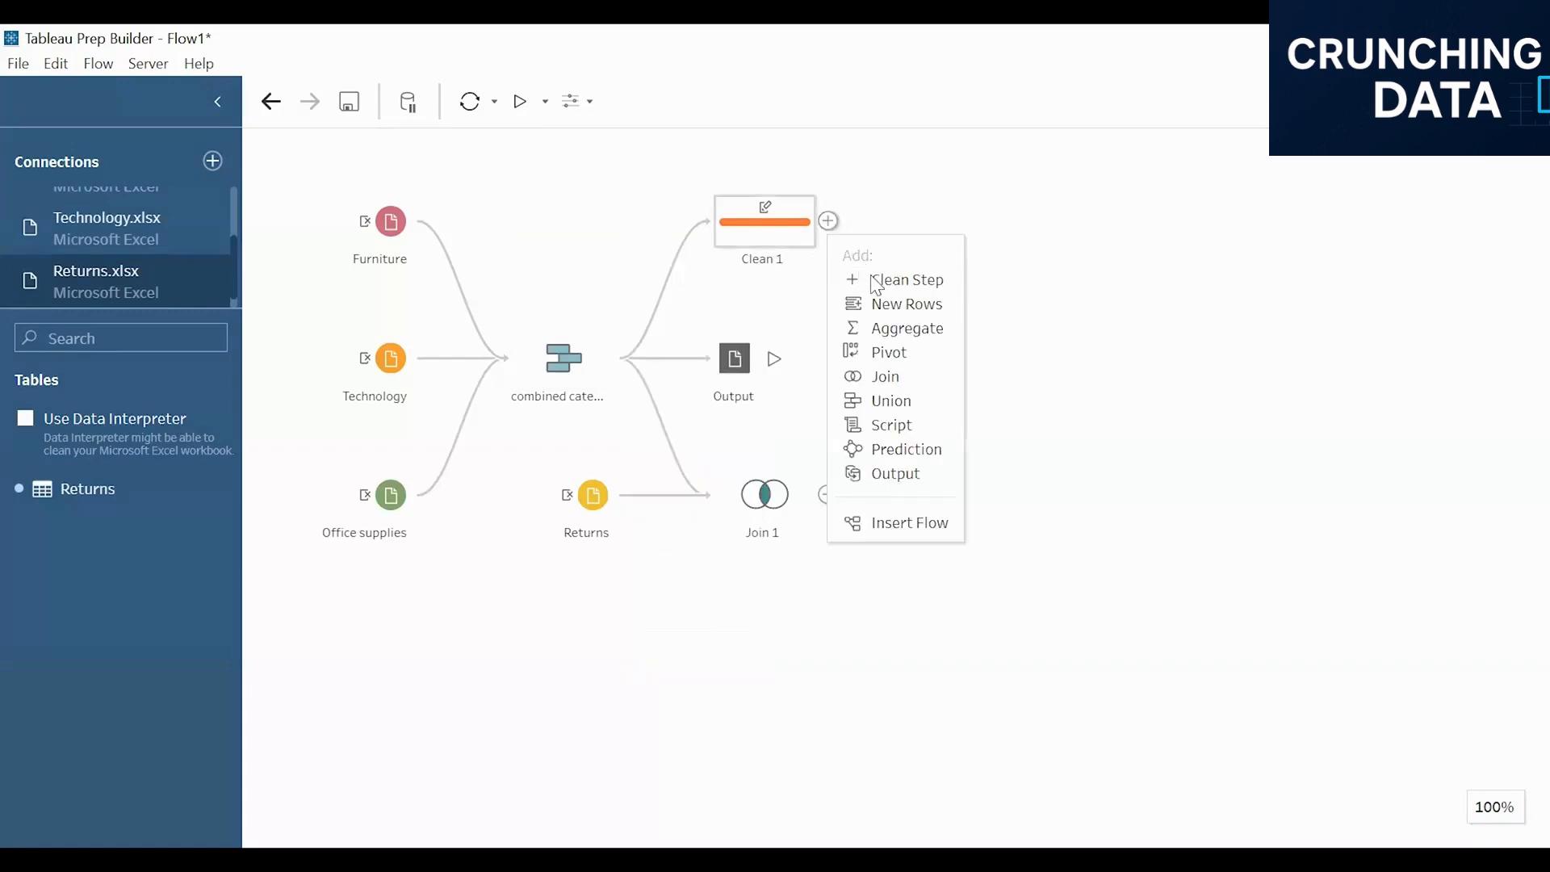
{"action": "left_click", "coordinate": [907, 279]}
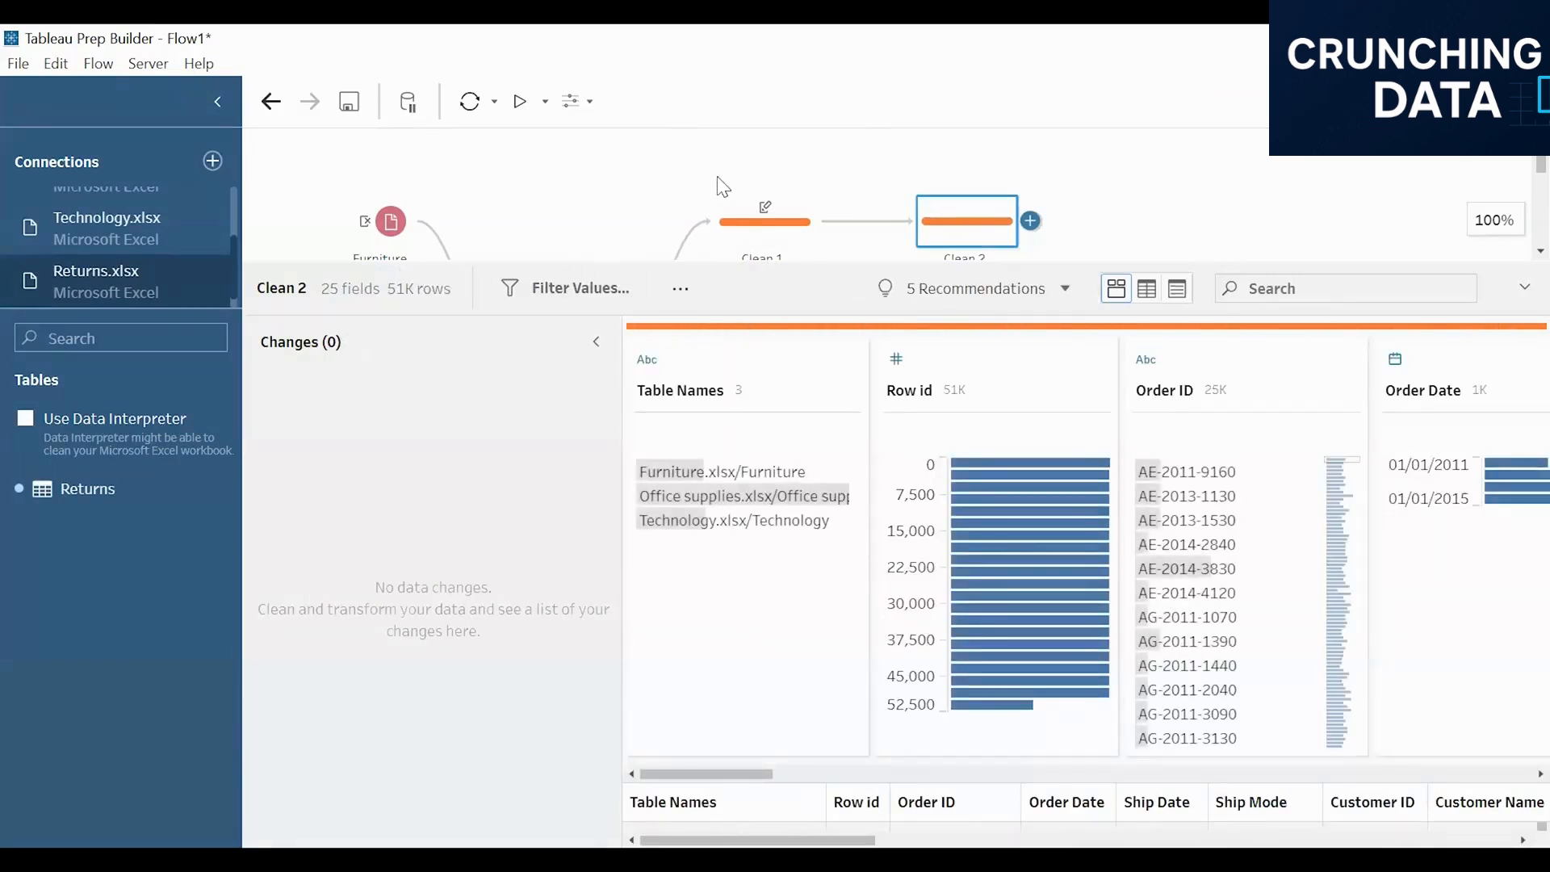
{"action": "left_click", "coordinate": [567, 196]}
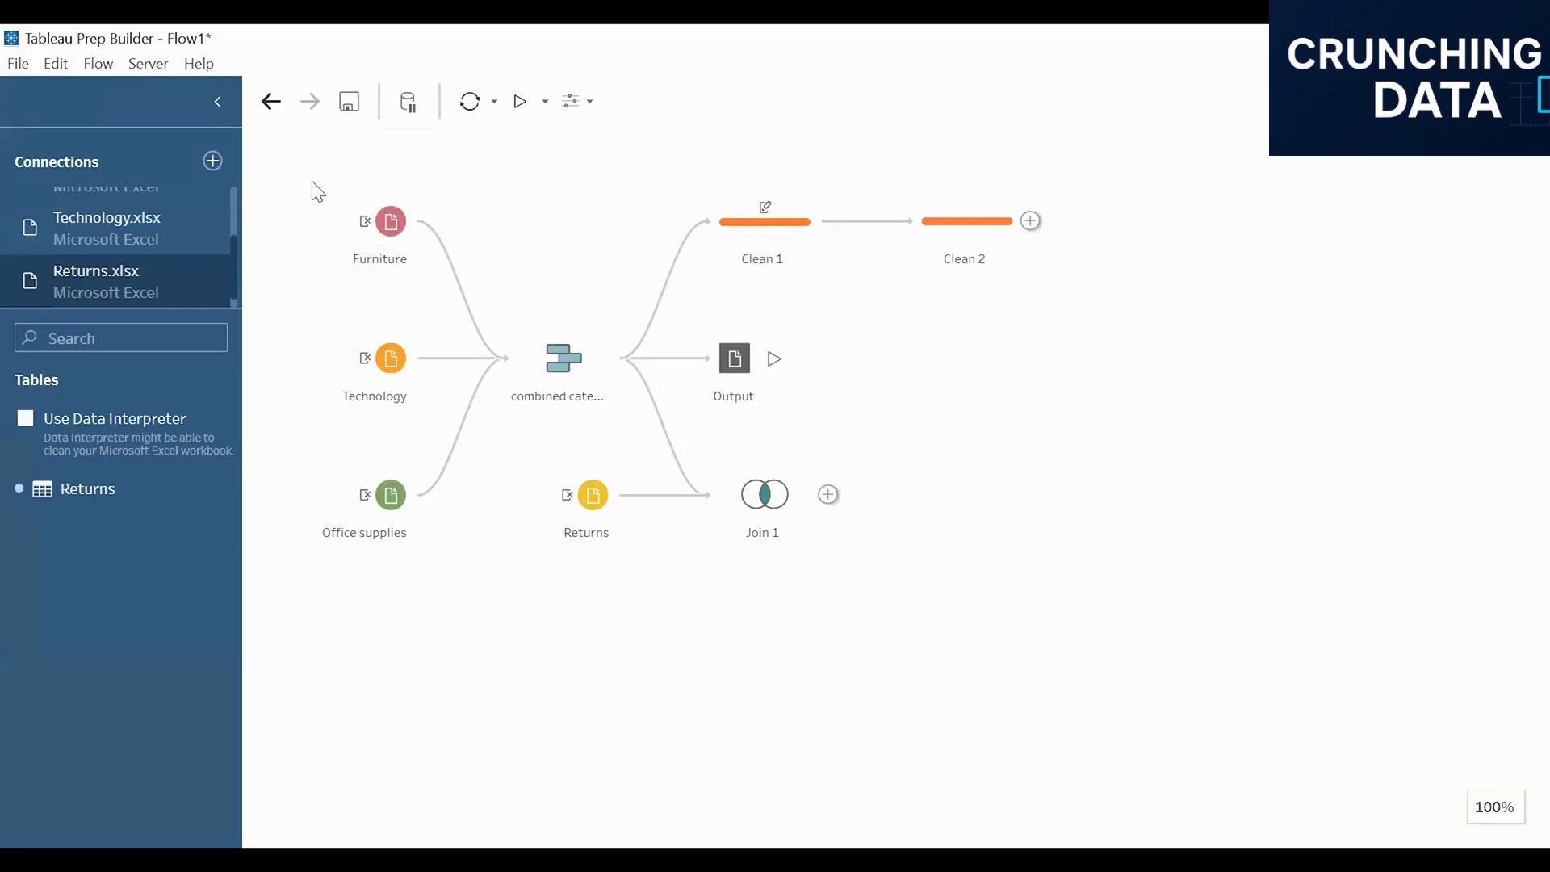
Select the combined categories union in the flow and collapse its details.
{"action": "mouse_move", "coordinate": [516, 363]}
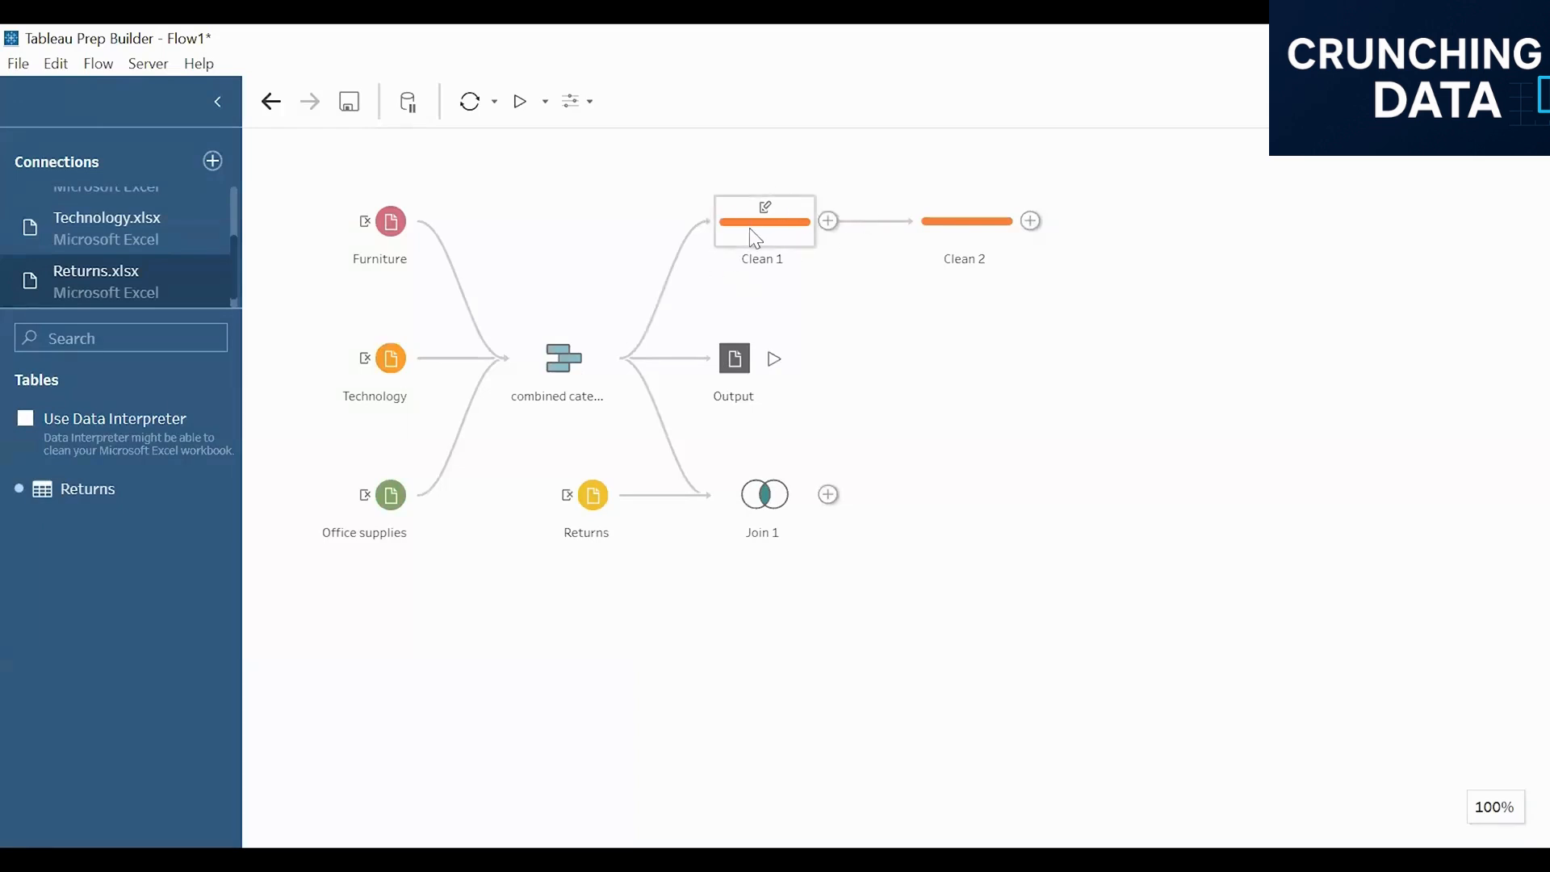
{"action": "left_click", "coordinate": [563, 359]}
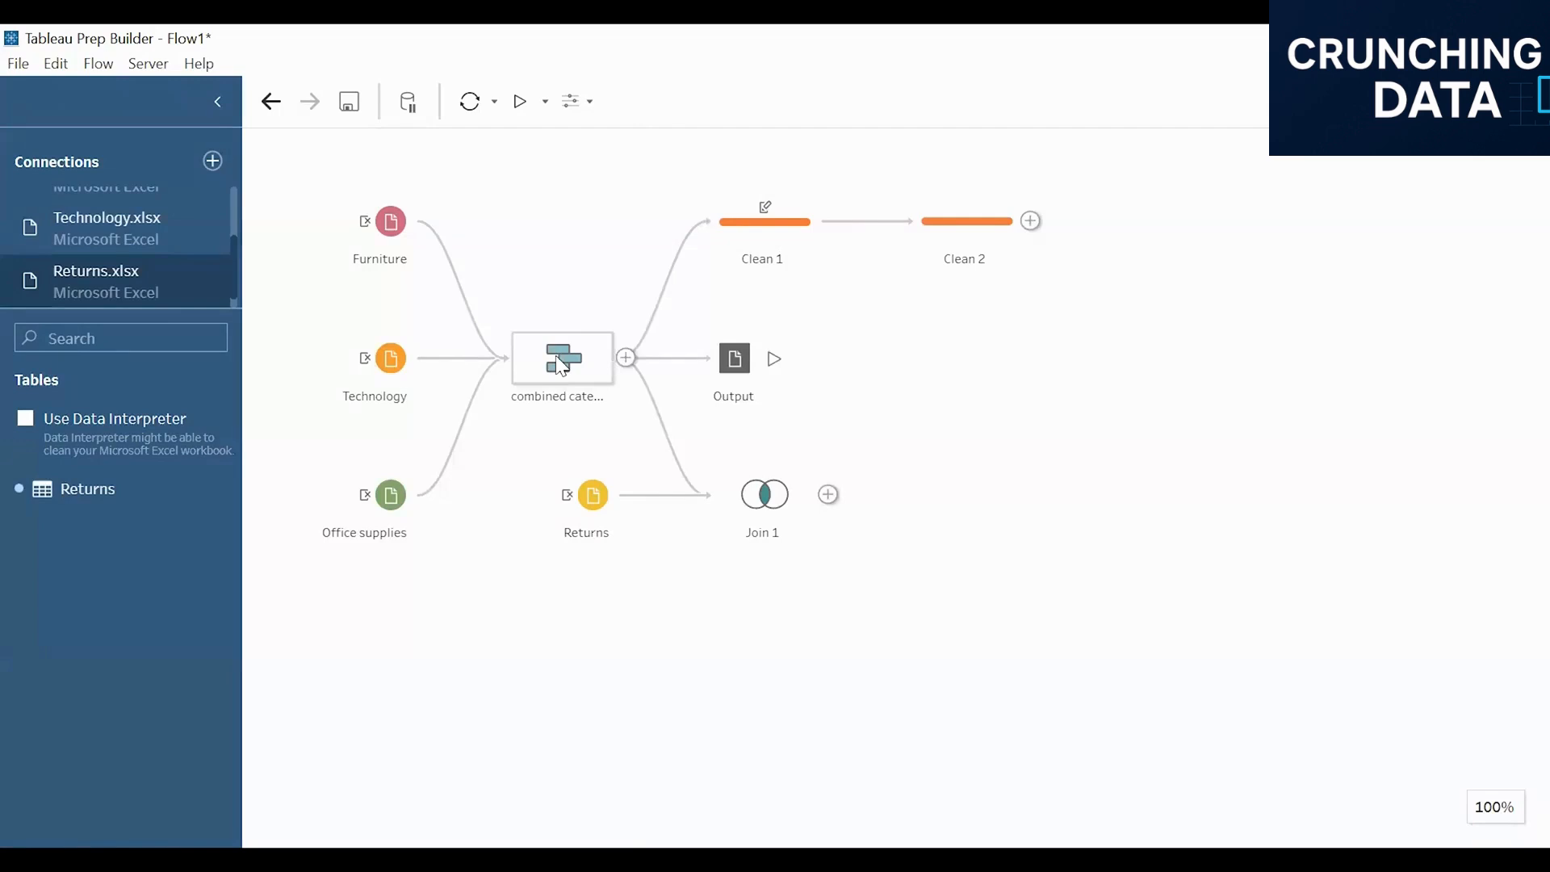
{"action": "left_click", "coordinate": [1522, 288]}
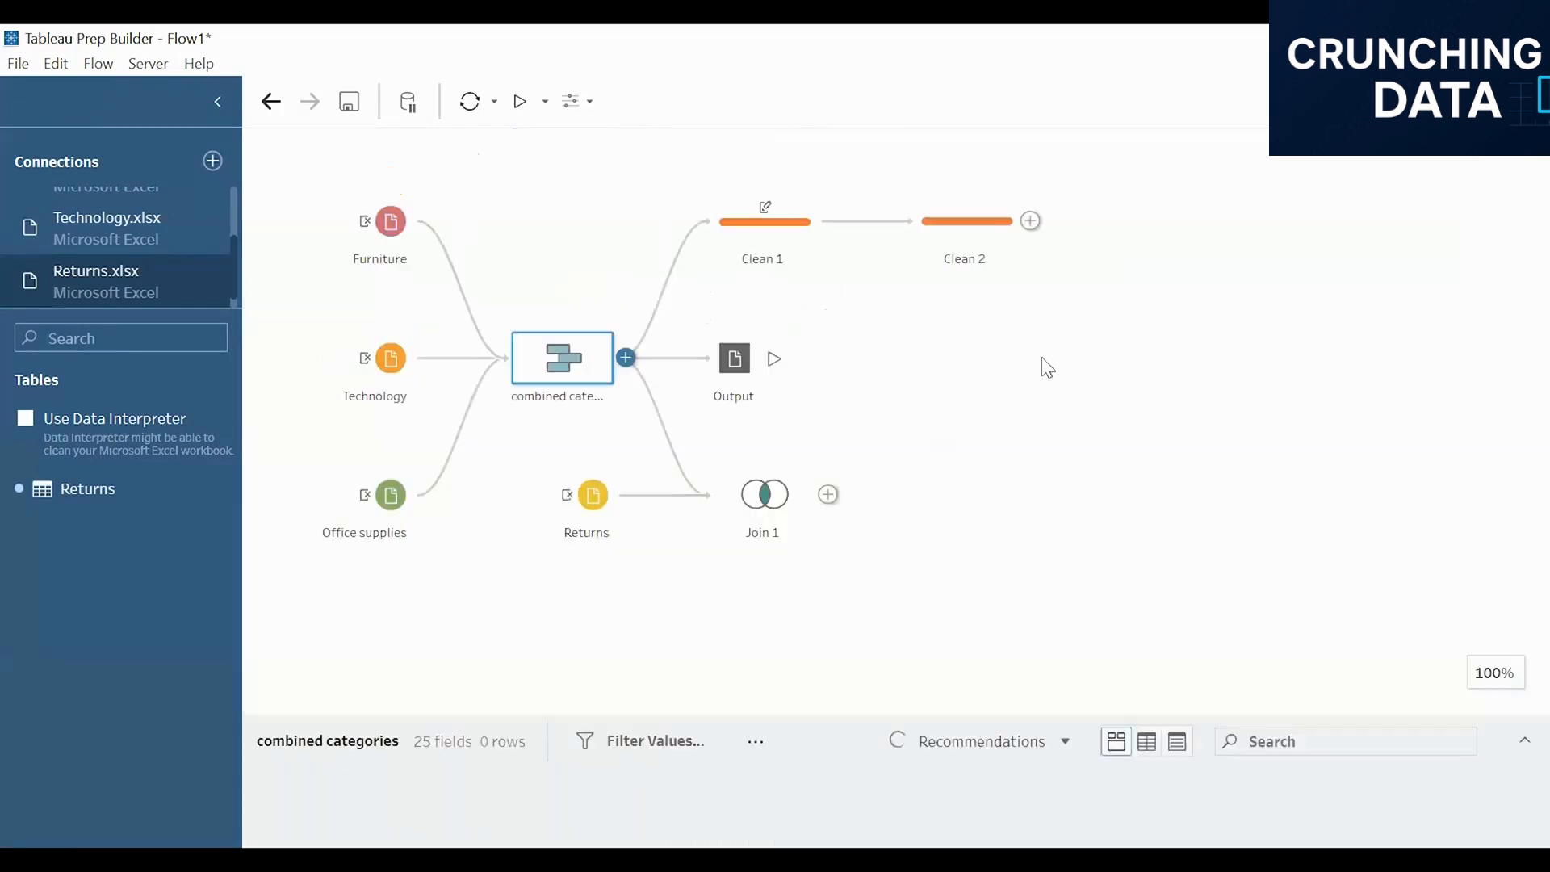